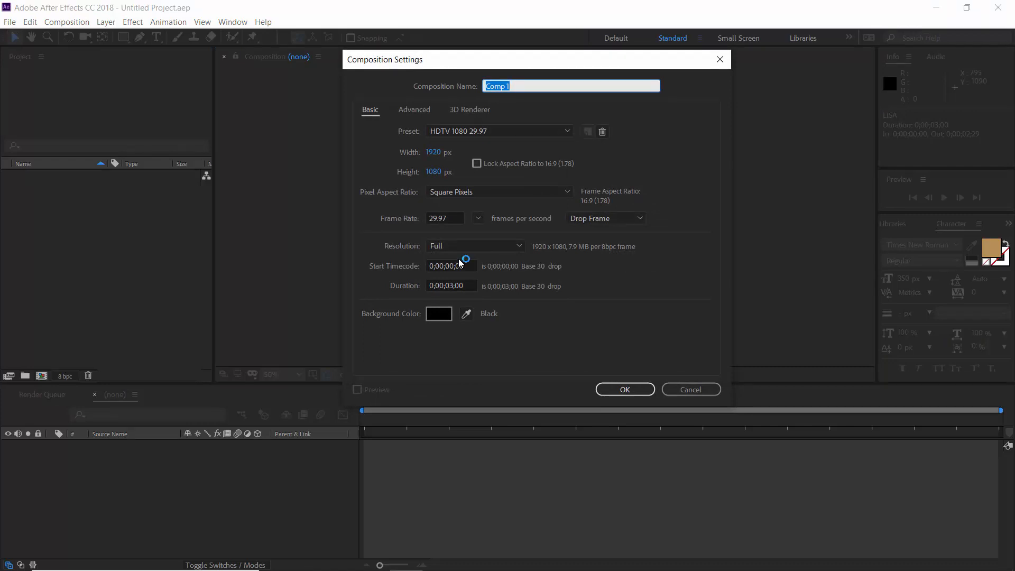
Choose CINEMA 4D as the new composition's 3D renderer and create the composition
click(464, 111)
click(468, 168)
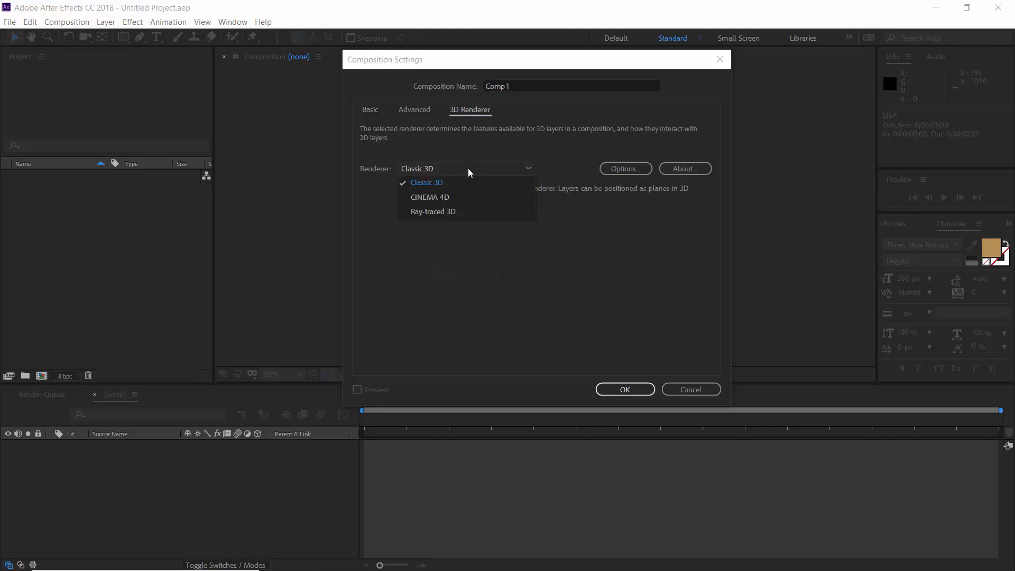
click(441, 197)
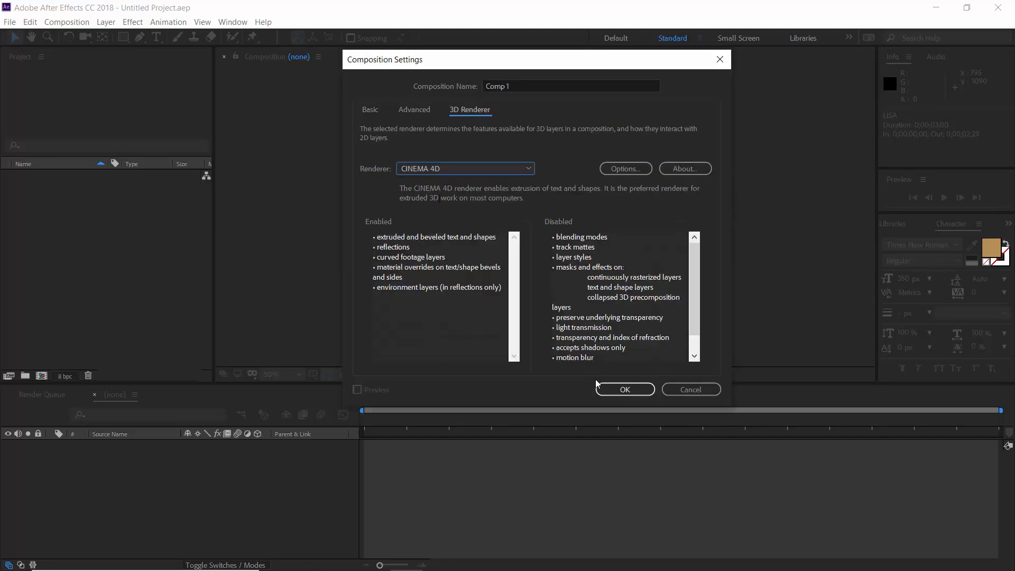
click(611, 391)
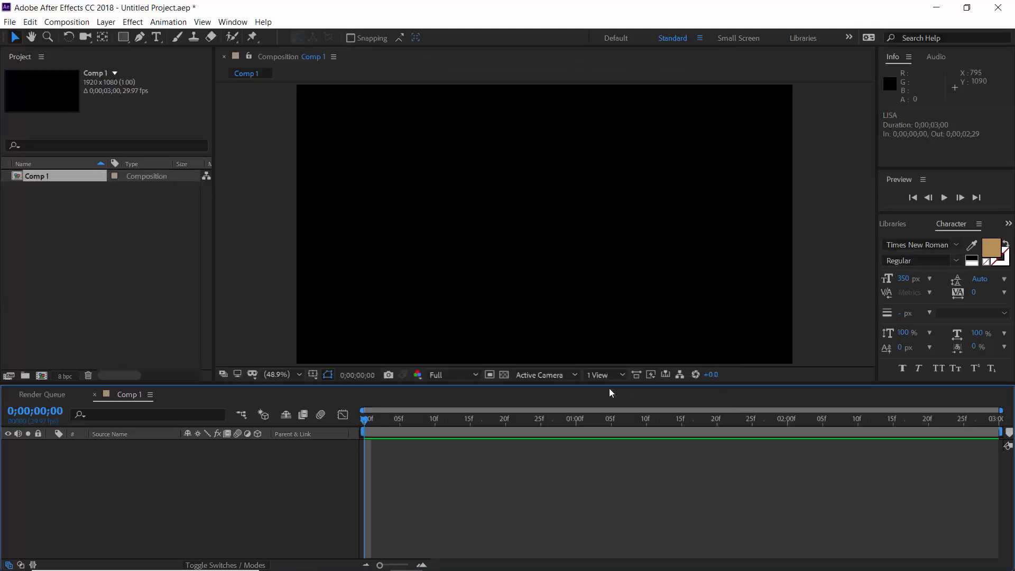
Add a text layer reading "LISA" to the composition
click(157, 37)
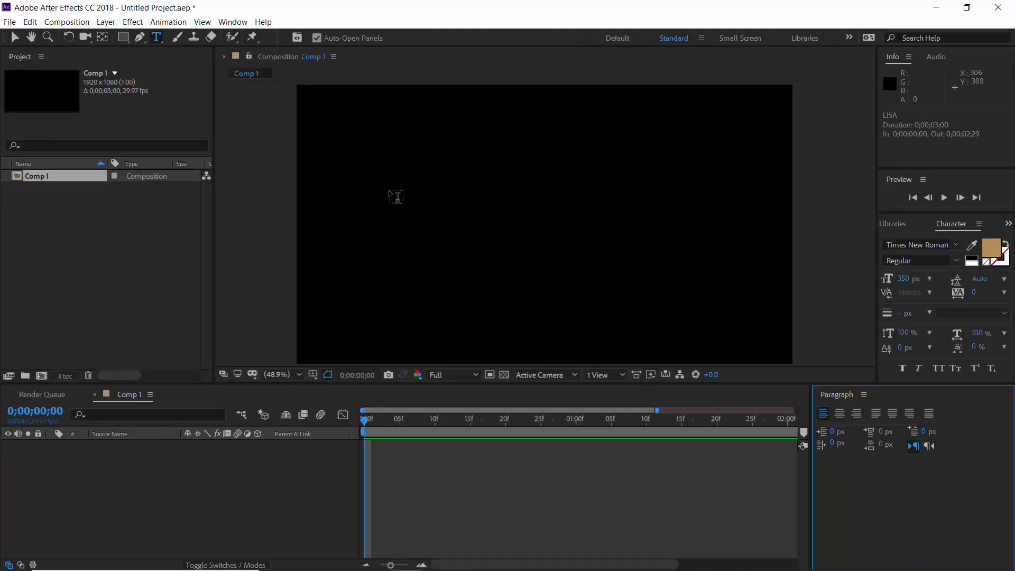
click(447, 229)
text(LISA)
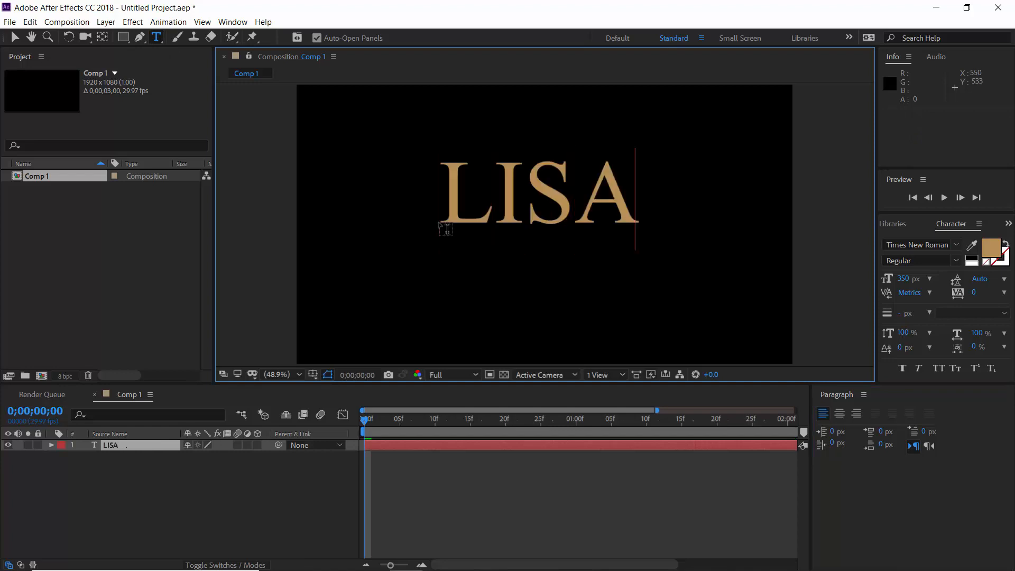
click(15, 37)
Centre the LISA text horizontally and vertically in the composition using the Align options
click(244, 26)
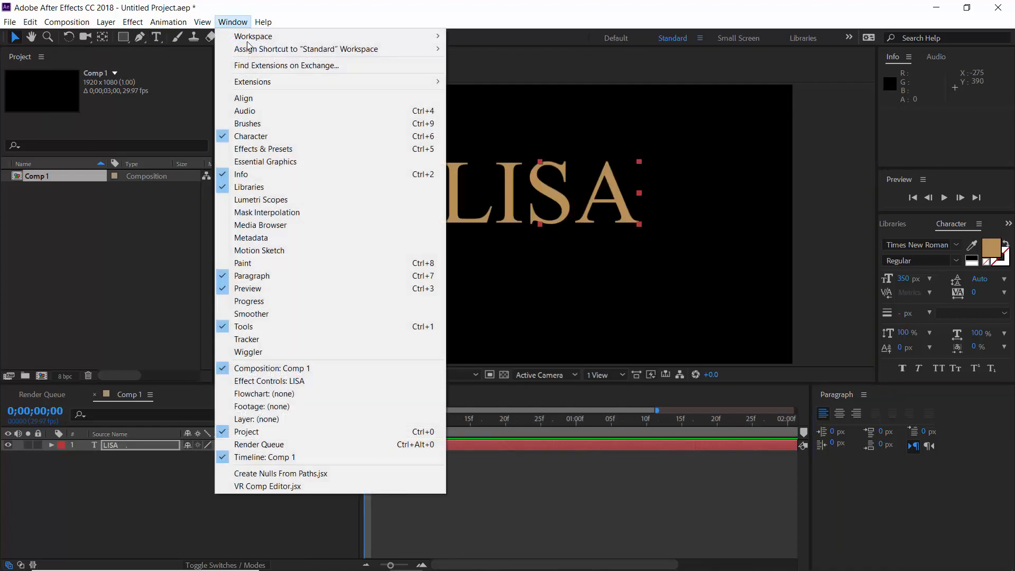
click(248, 97)
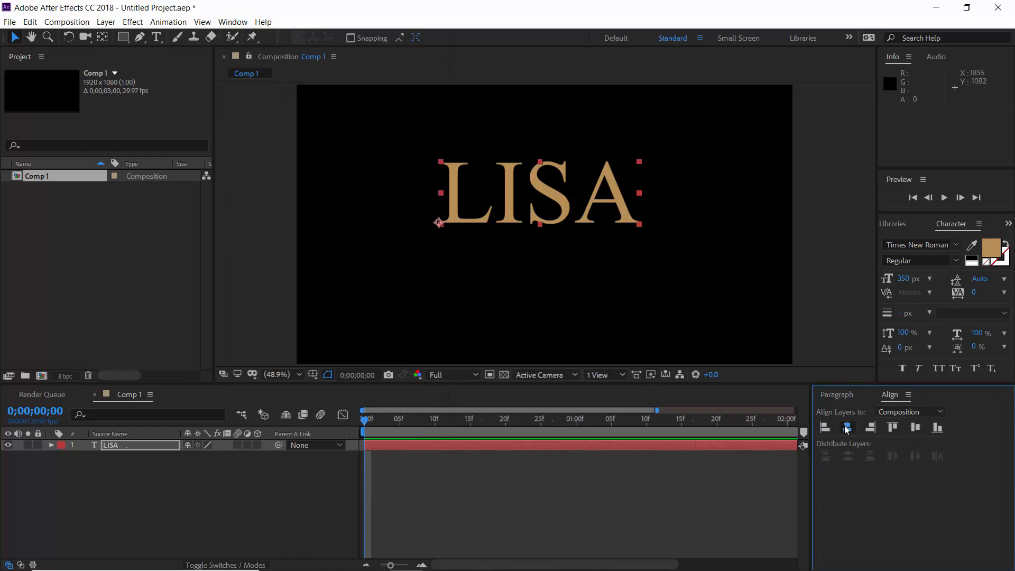
click(847, 429)
click(915, 427)
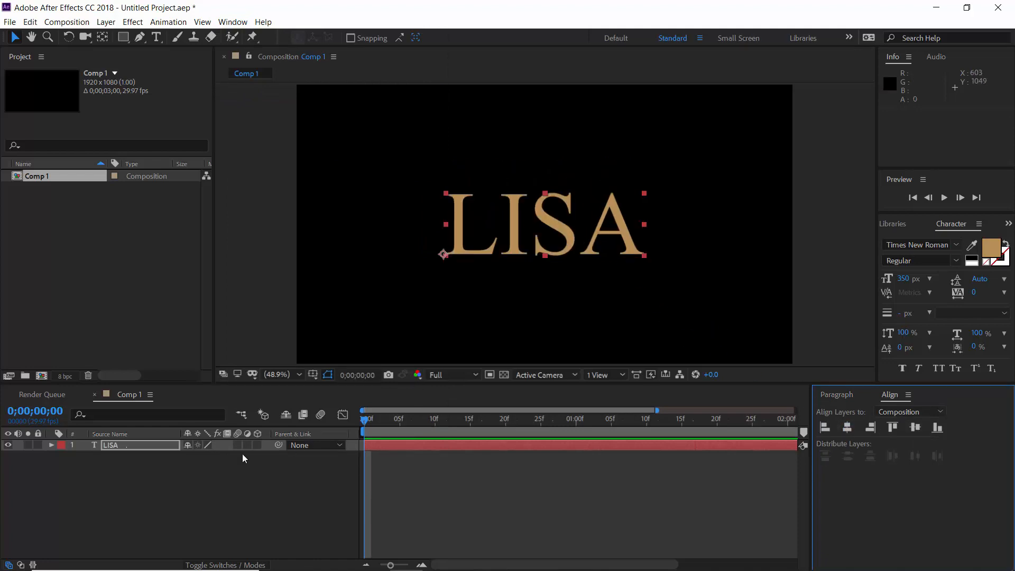
Duplicate the LISA text layer, lock the original, and shorten the copy to the letter L
click(143, 444)
key(ctrl+d)
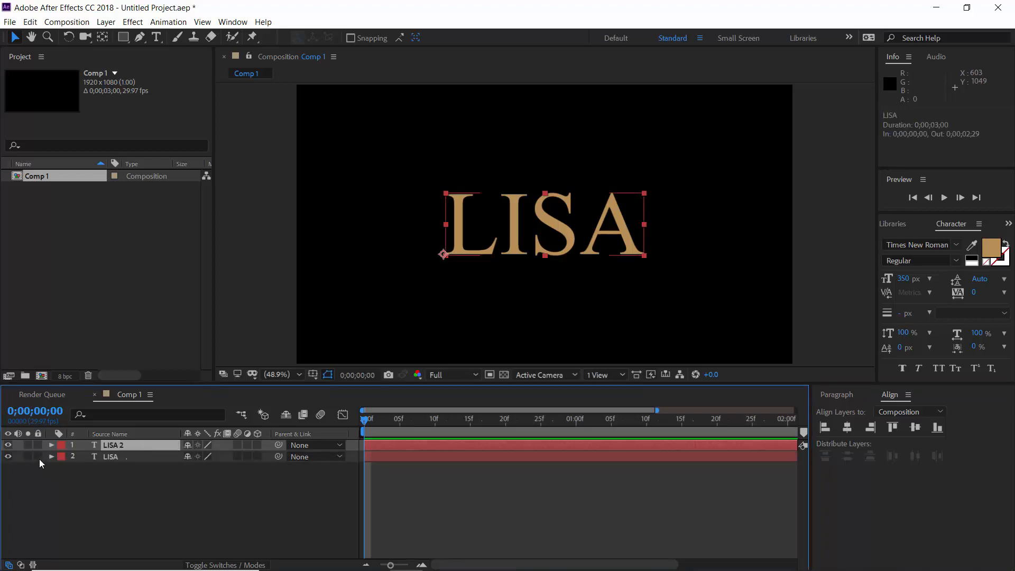
double_click(565, 234)
click(506, 217)
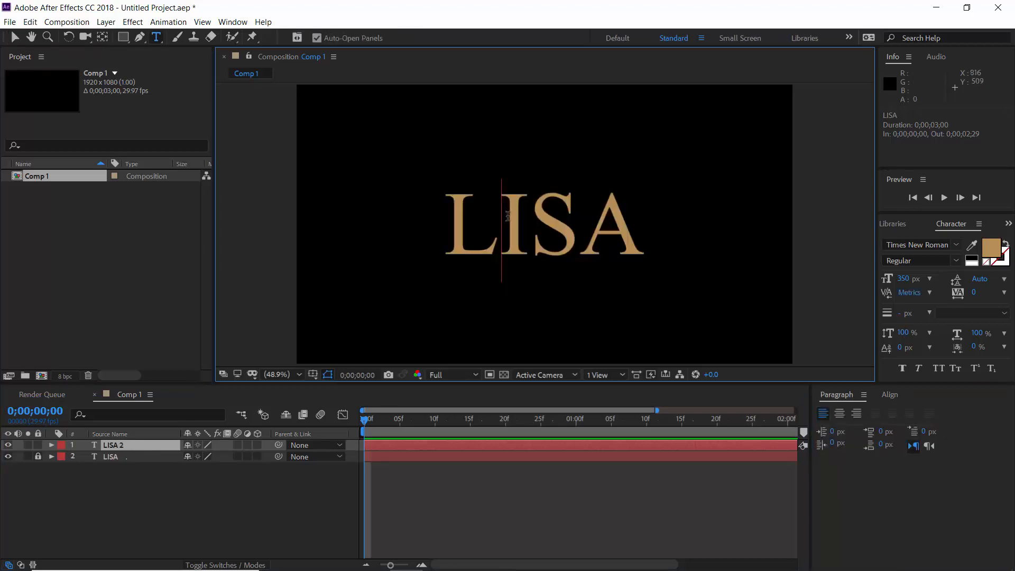
key(shift+End)
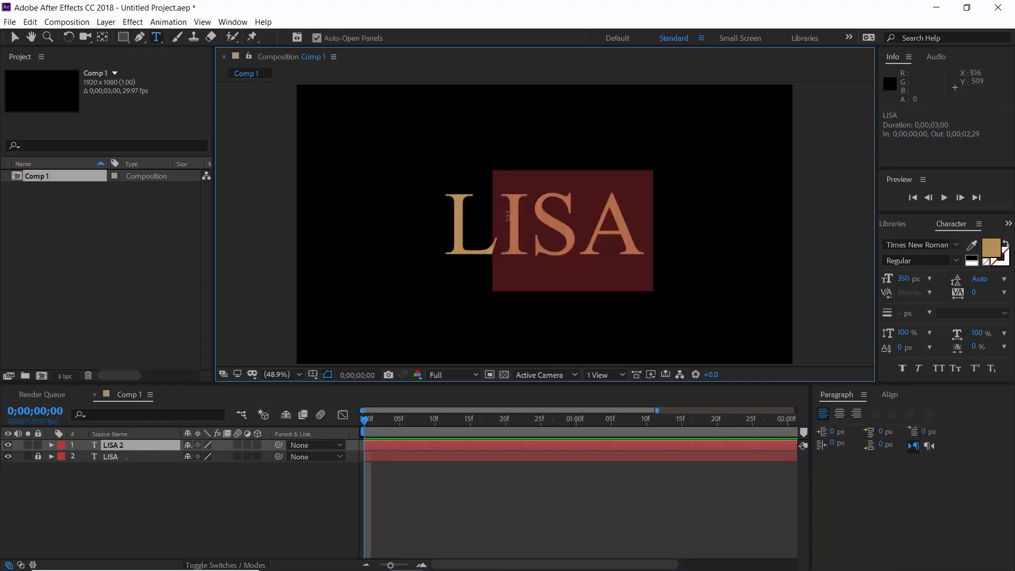
key(BackSpace)
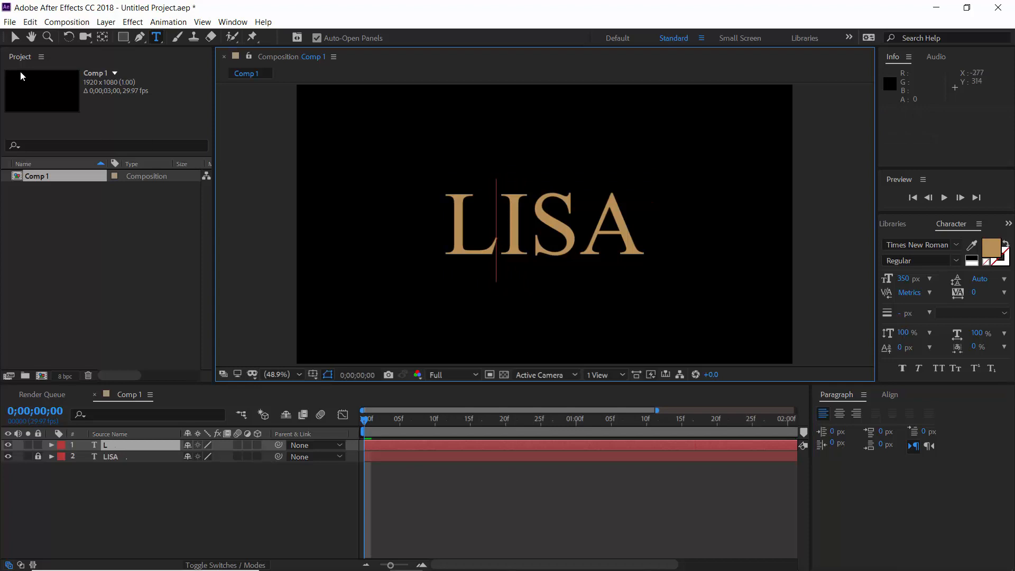
click(15, 37)
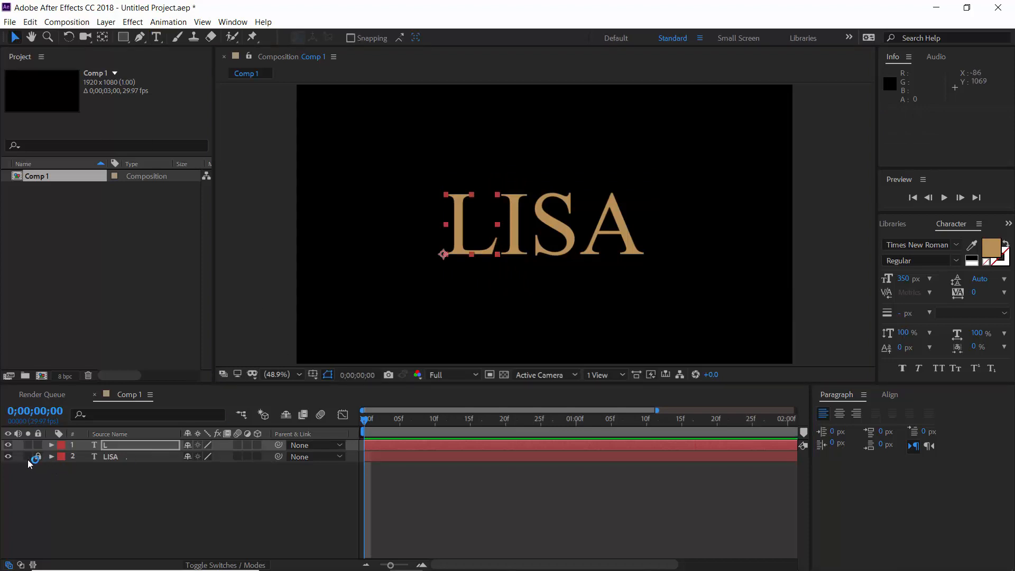
Hide the original LISA layer and move the L layer's anchor point to the centre of the letter
click(8, 456)
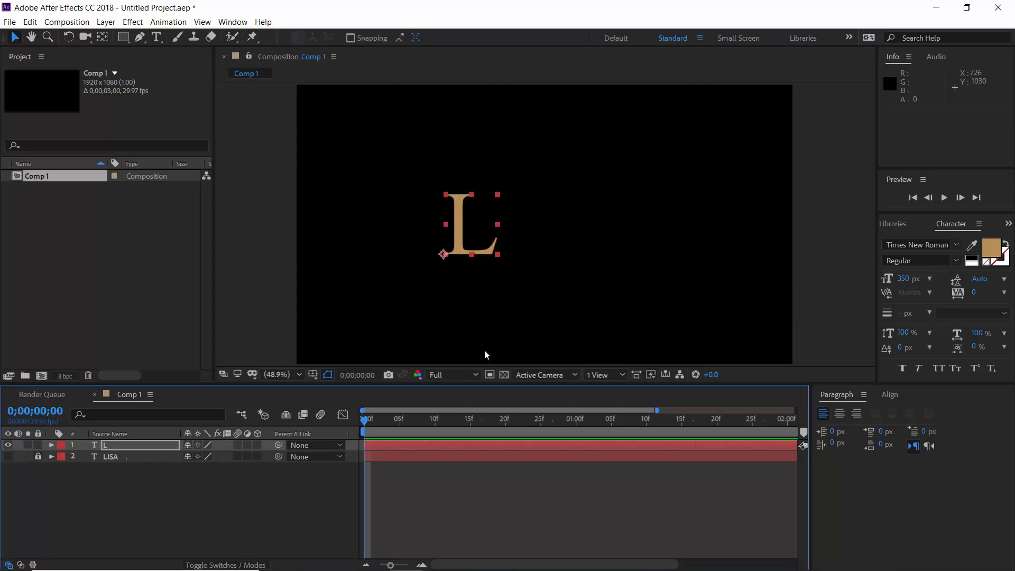
key(y)
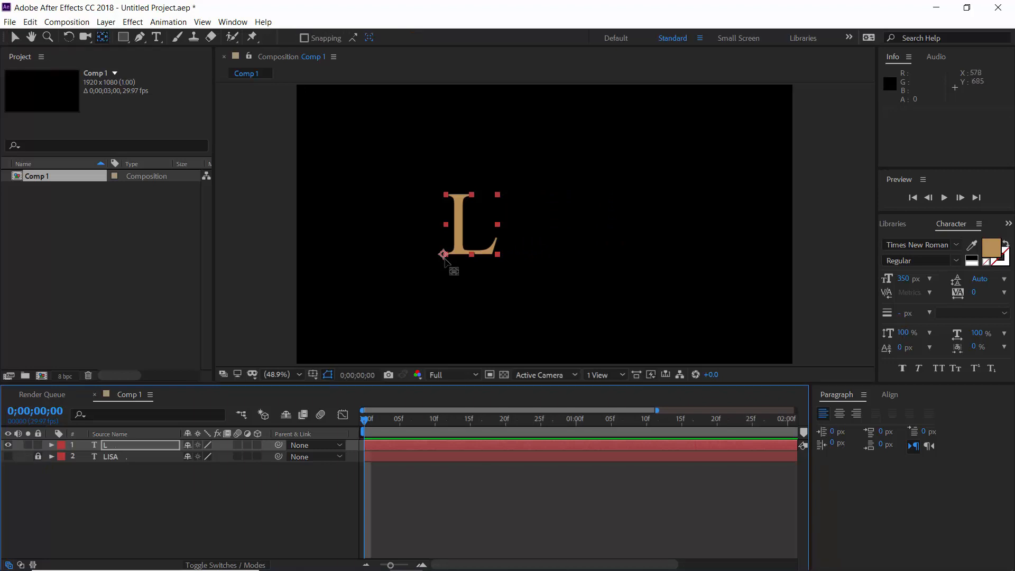
drag(444, 253, 459, 226)
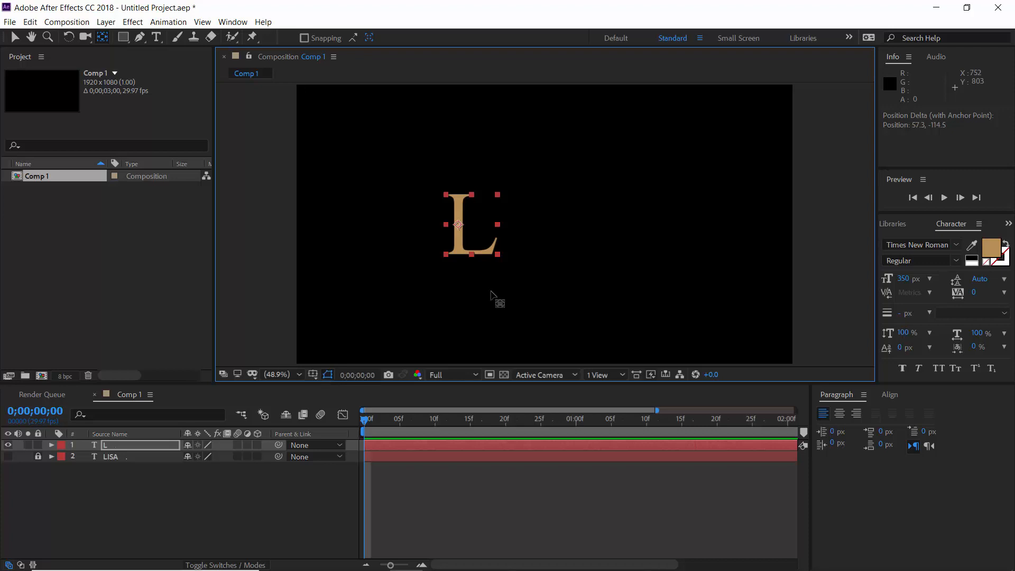
drag(458, 225, 471, 225)
key(v)
Make the L layer 3D and set its Extrusion Depth to 10
click(181, 447)
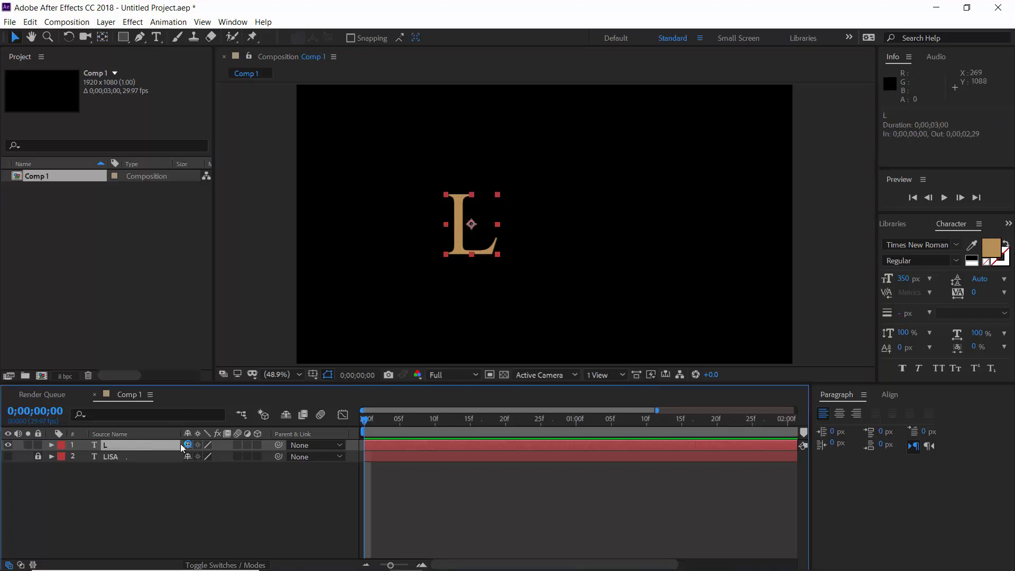
click(258, 446)
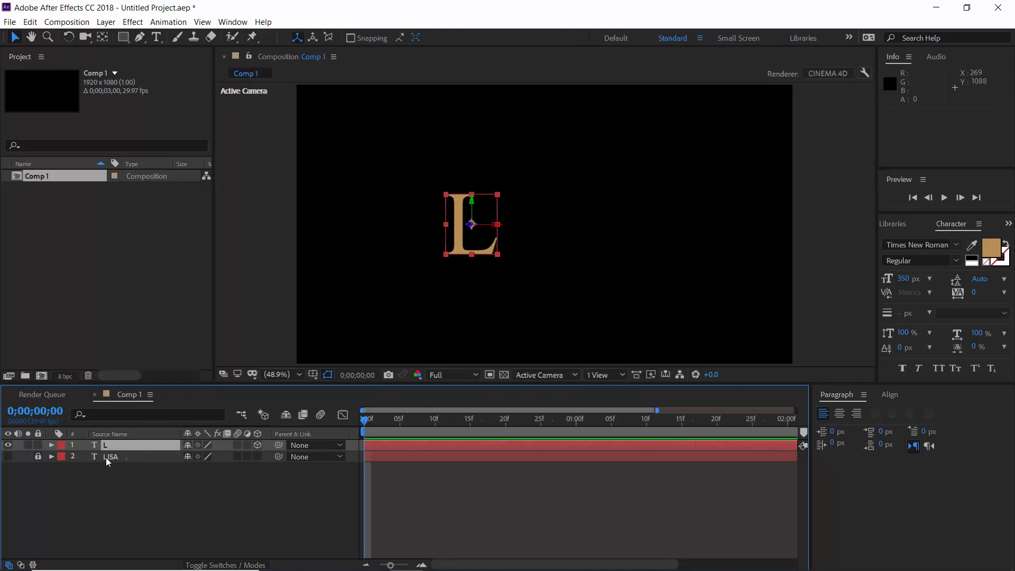
click(51, 445)
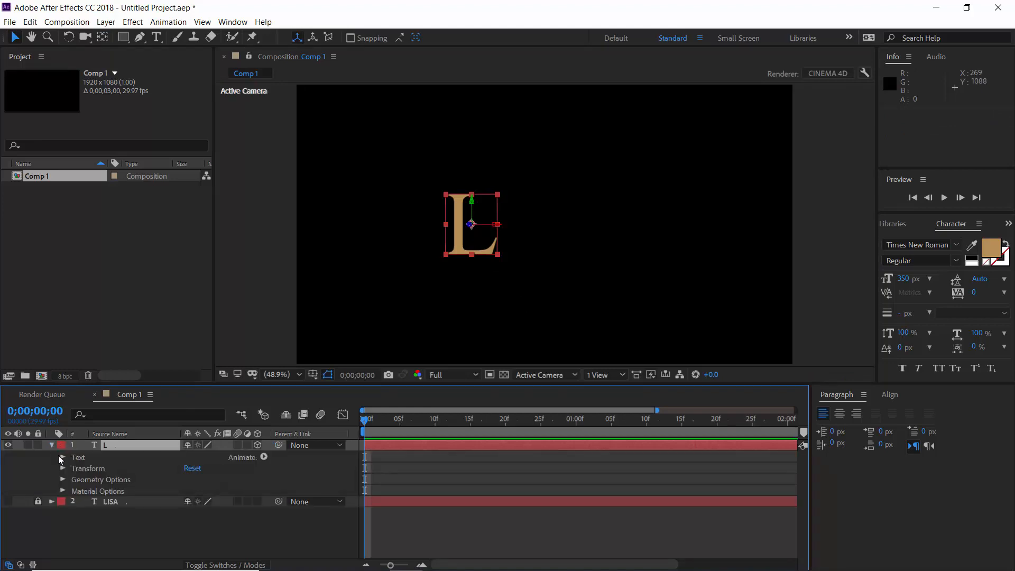
click(63, 480)
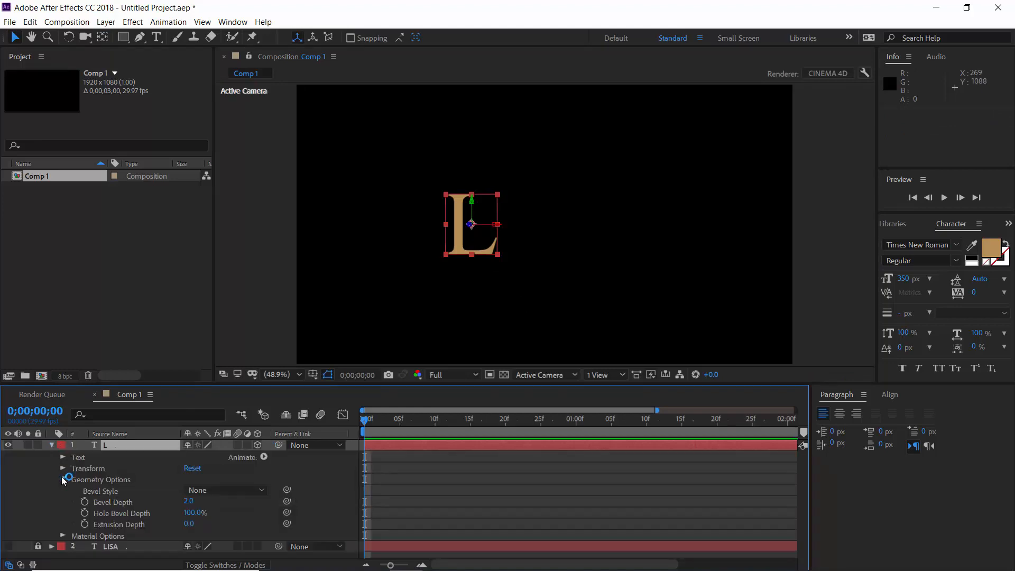
click(193, 525)
text(1)
key(Return)
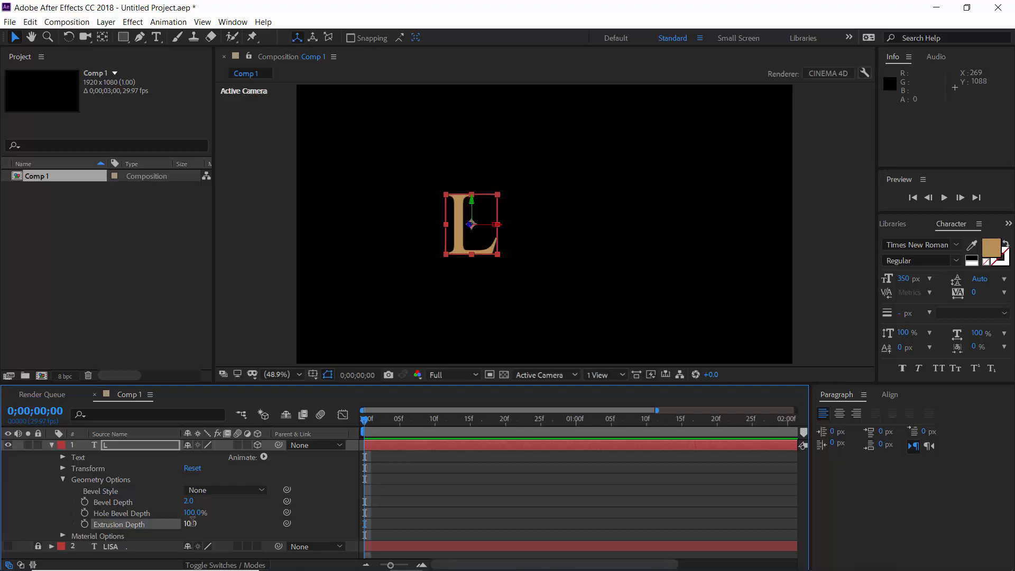
Try a Y Rotation of -100° on the L layer
key(r)
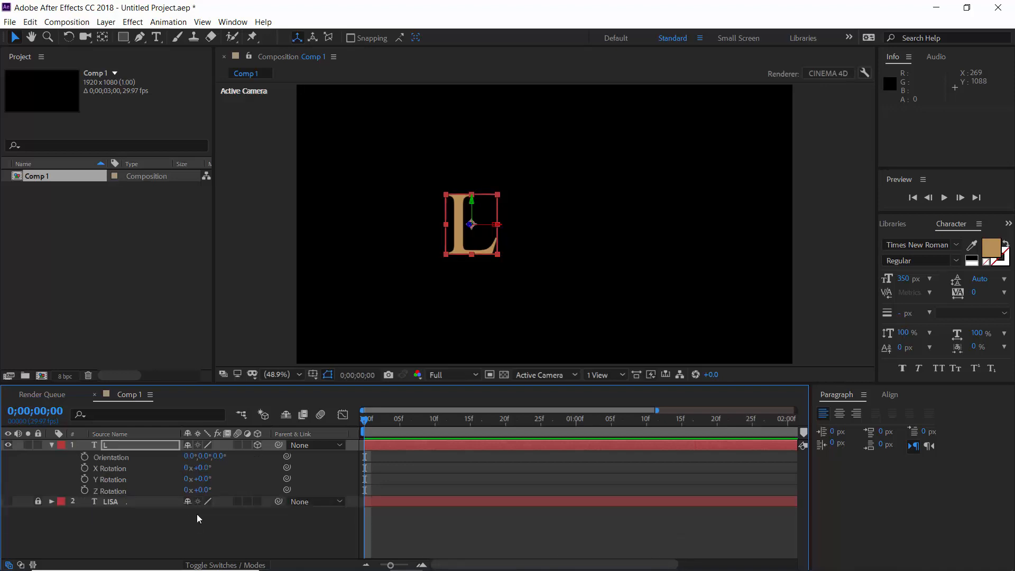
drag(202, 479, 144, 487)
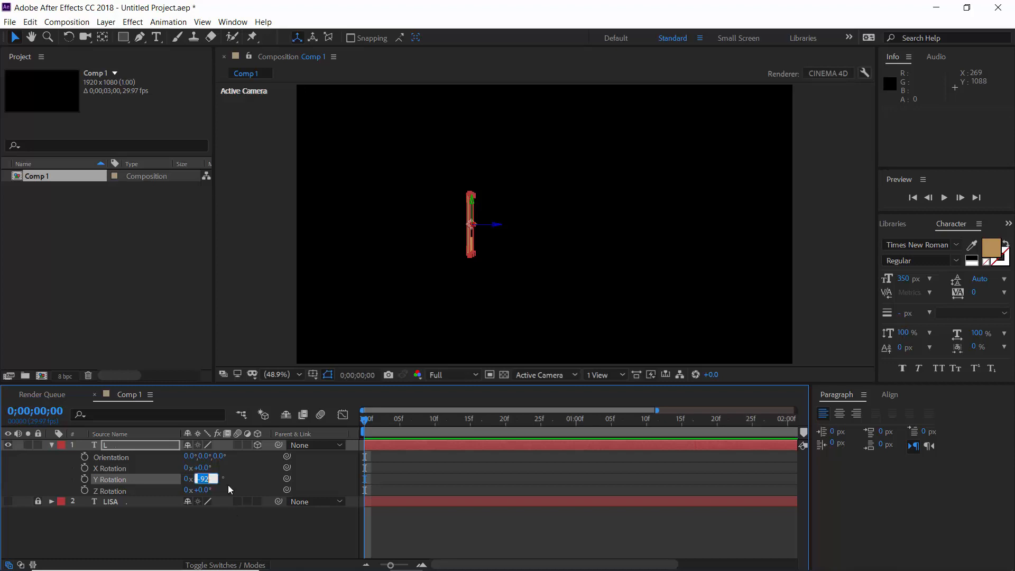
text(-100)
key(Return)
click(259, 520)
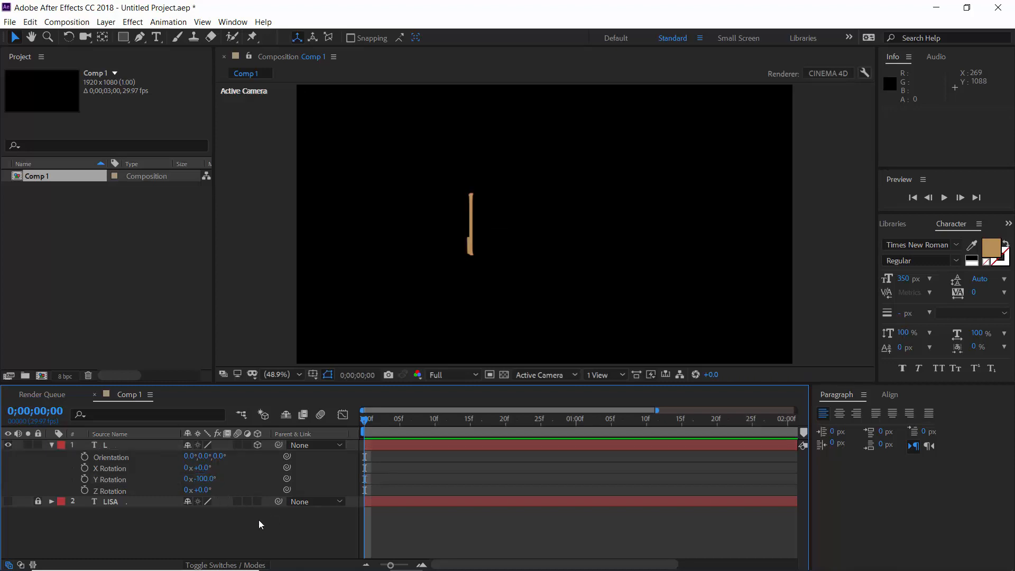
Fine-tune the L layer's Y Rotation to -96° so the letter is seen edge-on as a thin vertical bar
drag(200, 479, 204, 479)
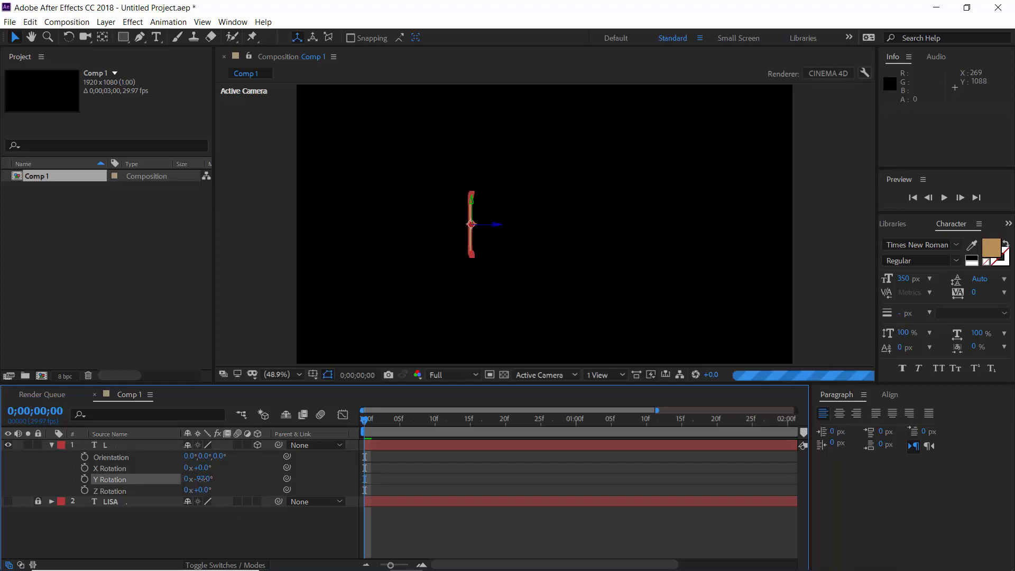
click(506, 272)
key(/)
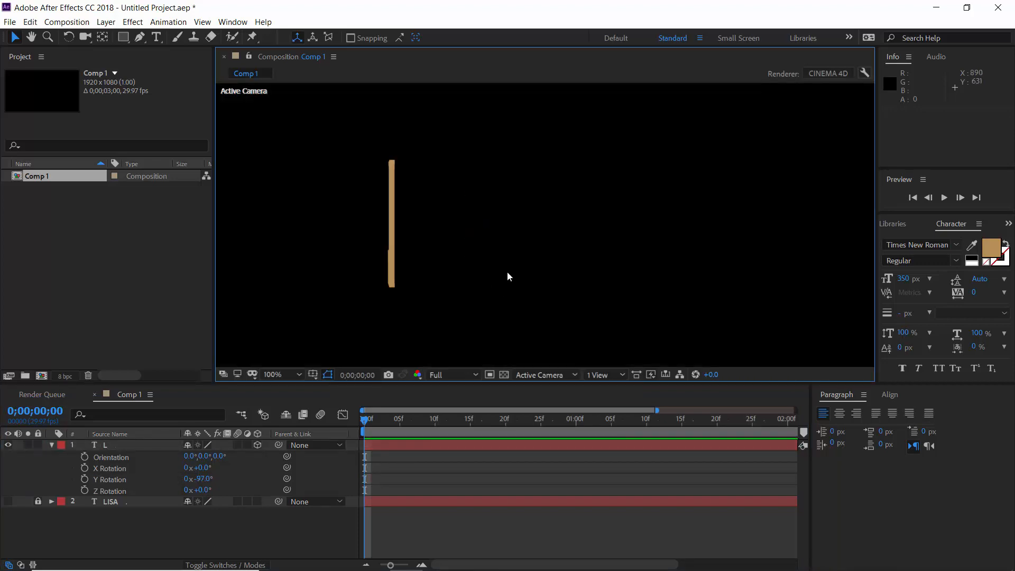
click(204, 478)
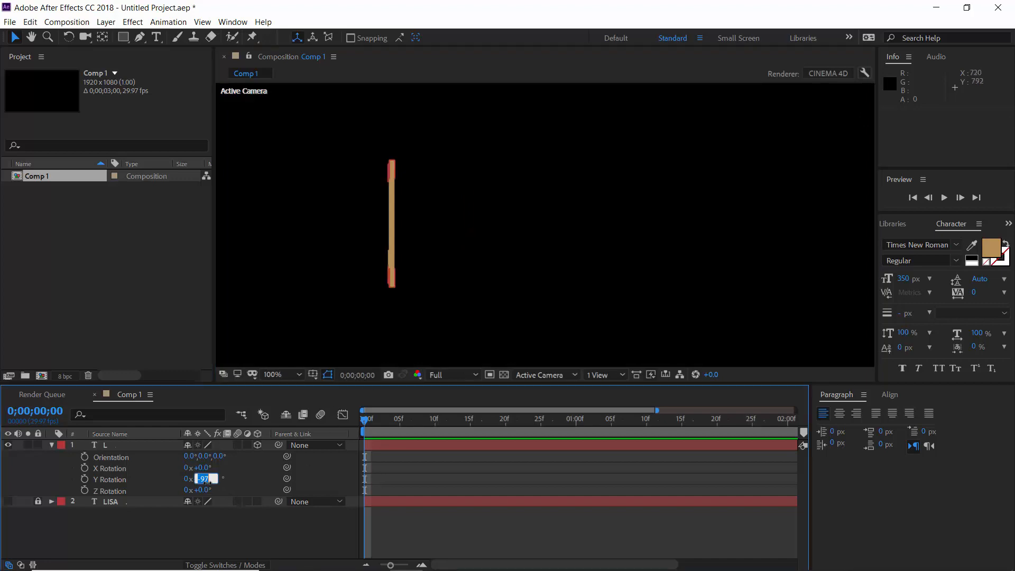
text(-96)
key(Return)
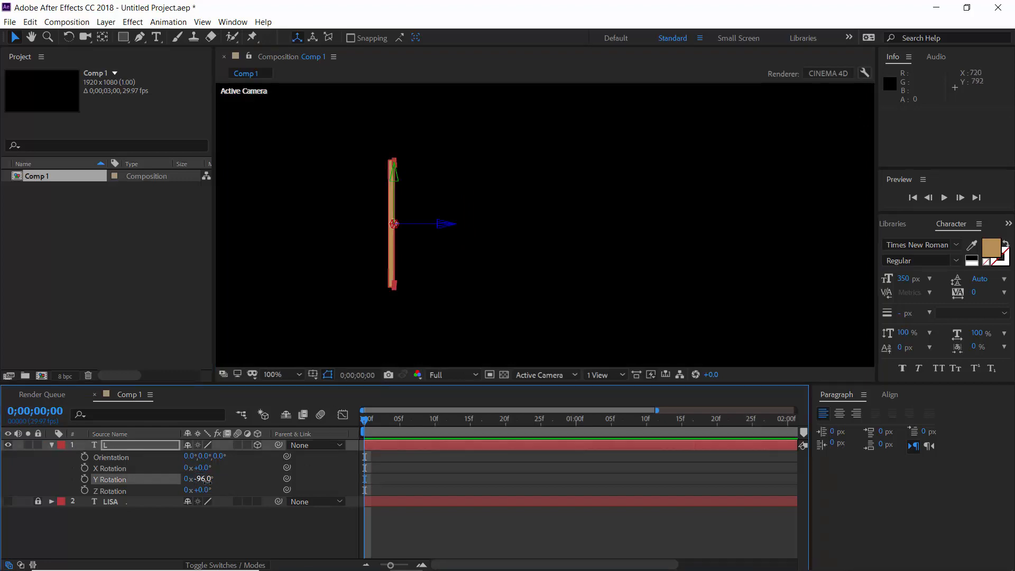
click(223, 518)
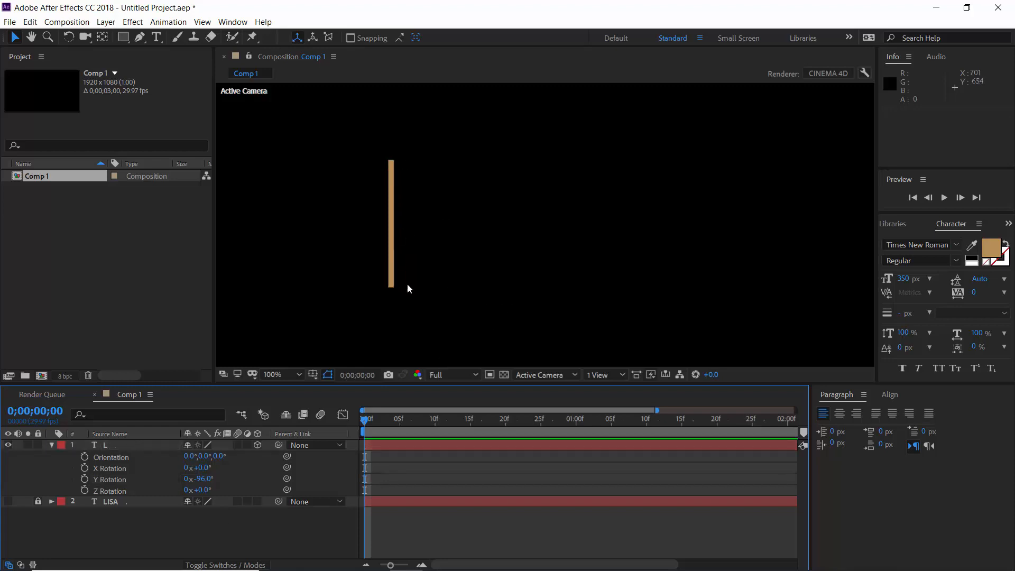
click(275, 375)
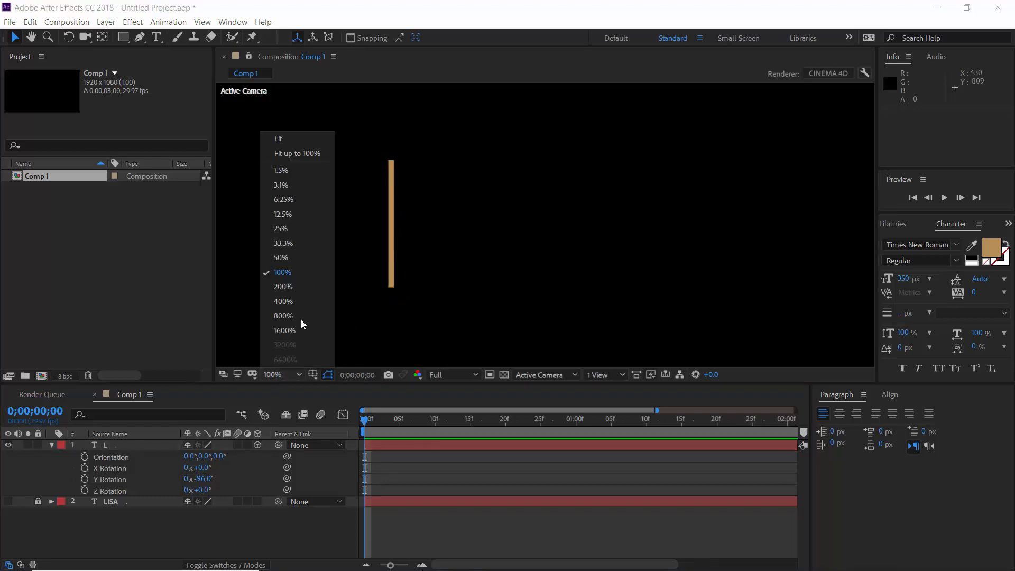
click(283, 138)
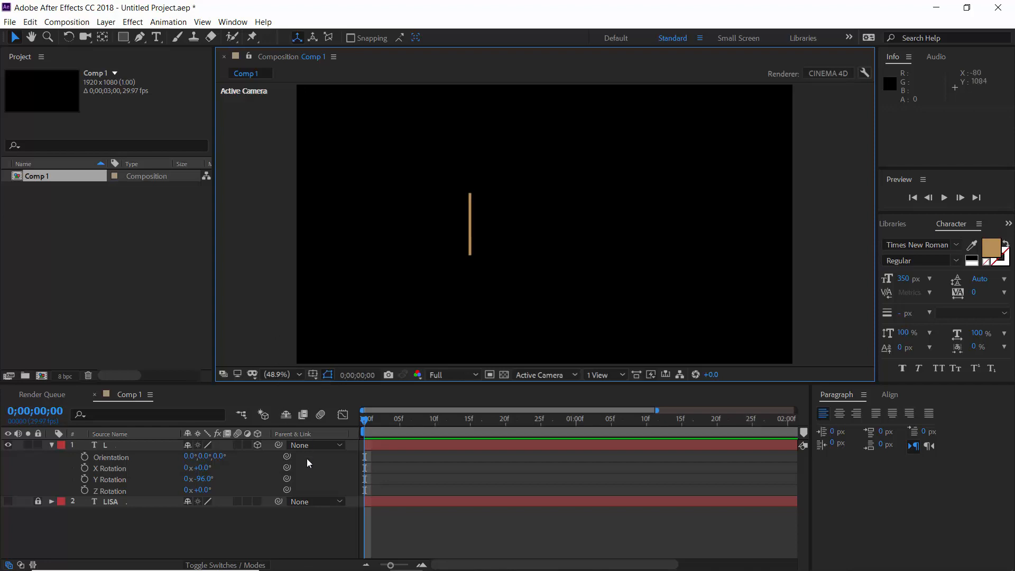
Keyframe the L layer's Y Rotation from -96° at the start to 0° at 0;00;00;15, and preview the animation
click(85, 480)
key(=)
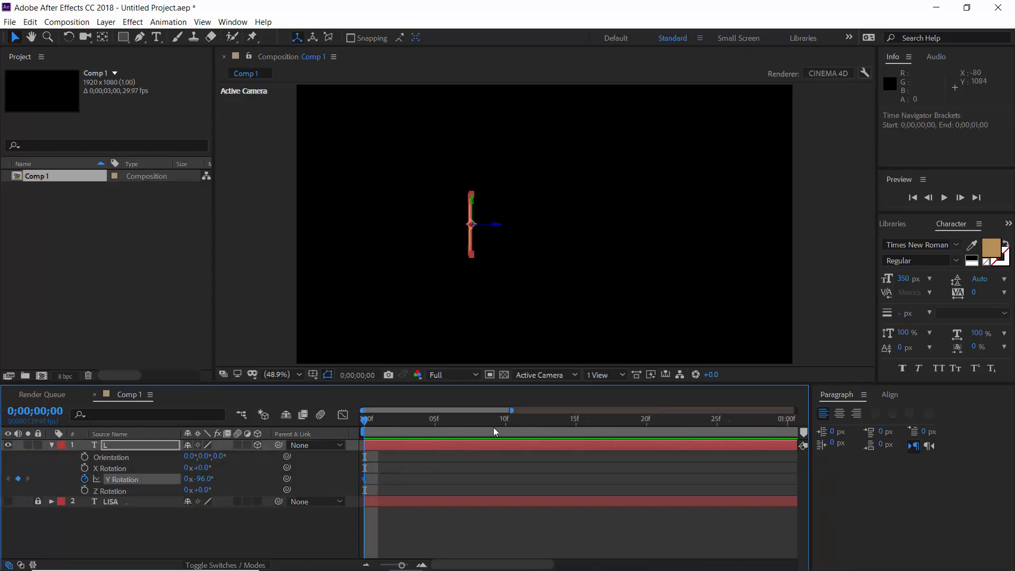
click(576, 426)
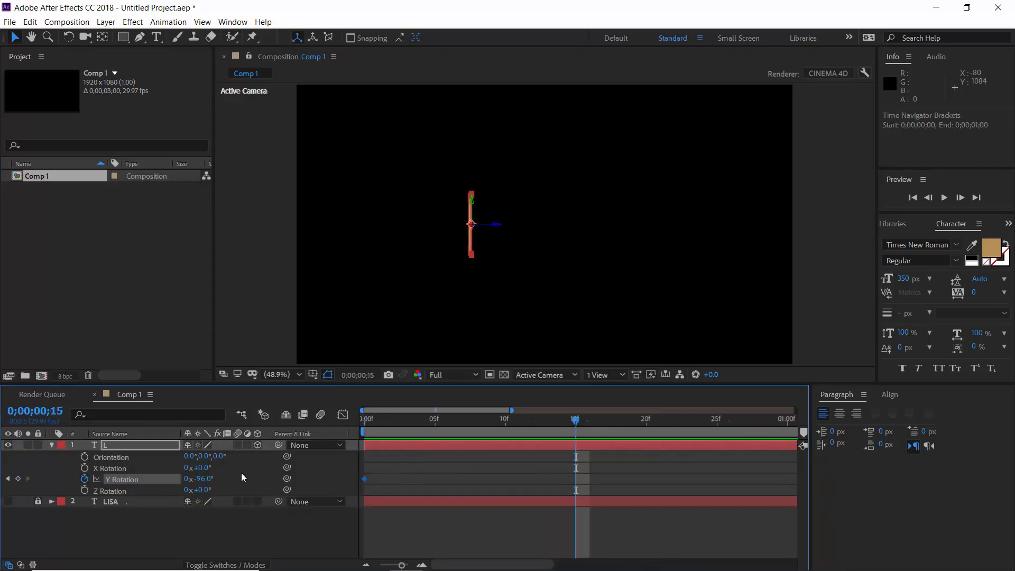
click(201, 479)
text(0)
key(Return)
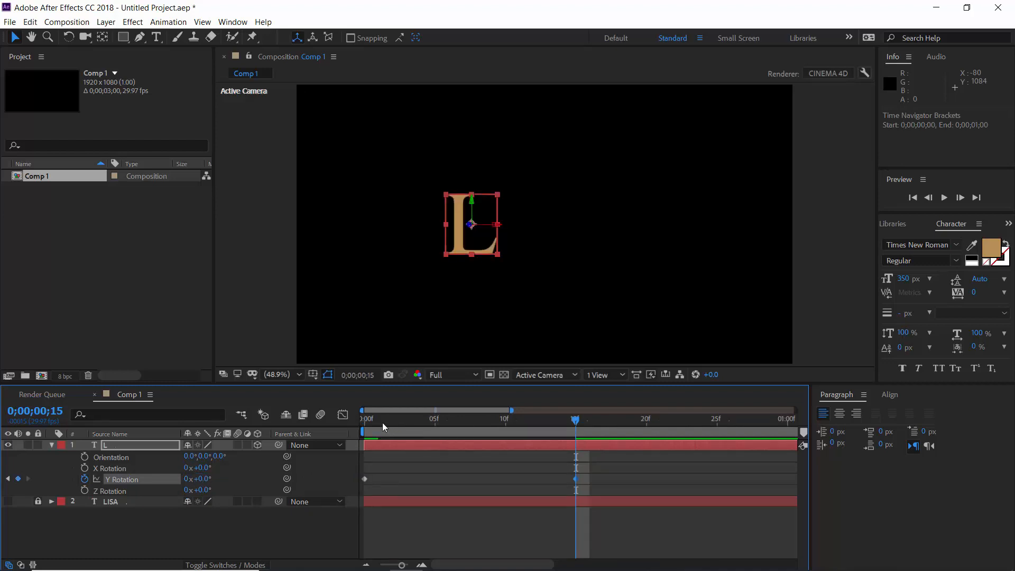
click(363, 423)
key(space)
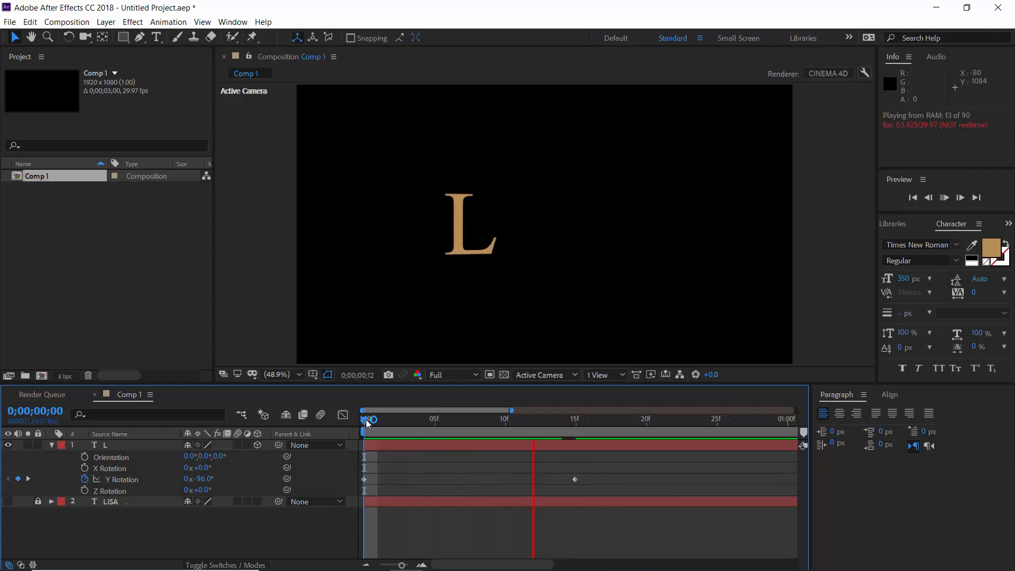
Play back the L layer's rotation animation and return the playhead to the start
key(space)
key(space)
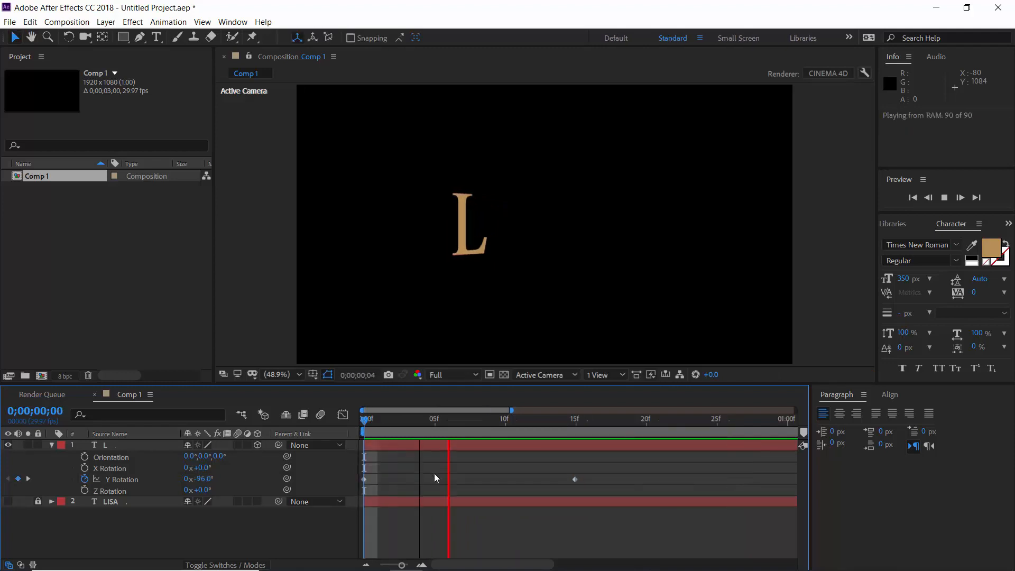
click(372, 420)
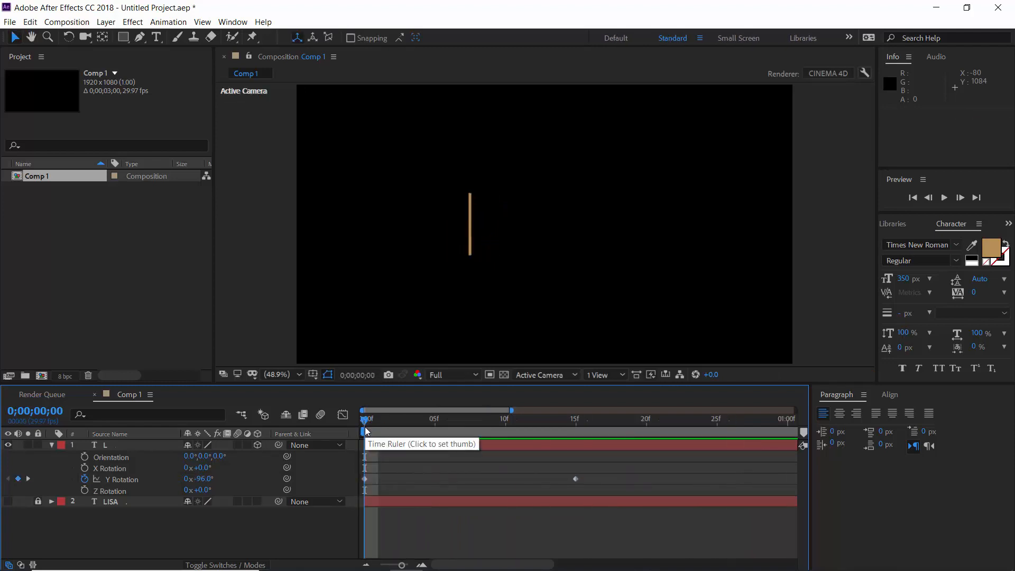
Duplicate the L layer and, with the playhead at 0;00;00;15, move the copy to an X position of 850.2
click(51, 445)
click(116, 449)
key(ctrl+d)
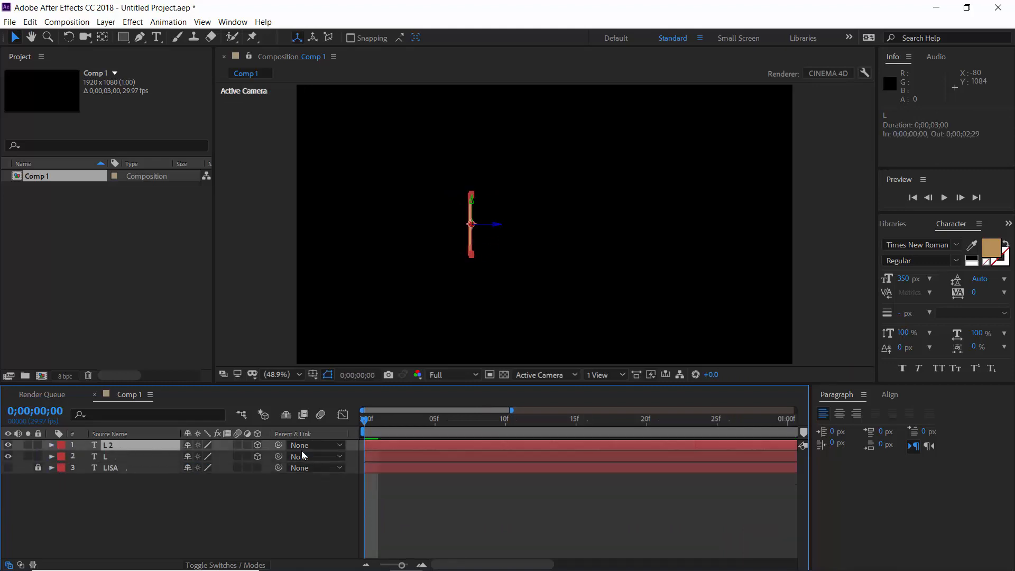
key(u)
click(574, 427)
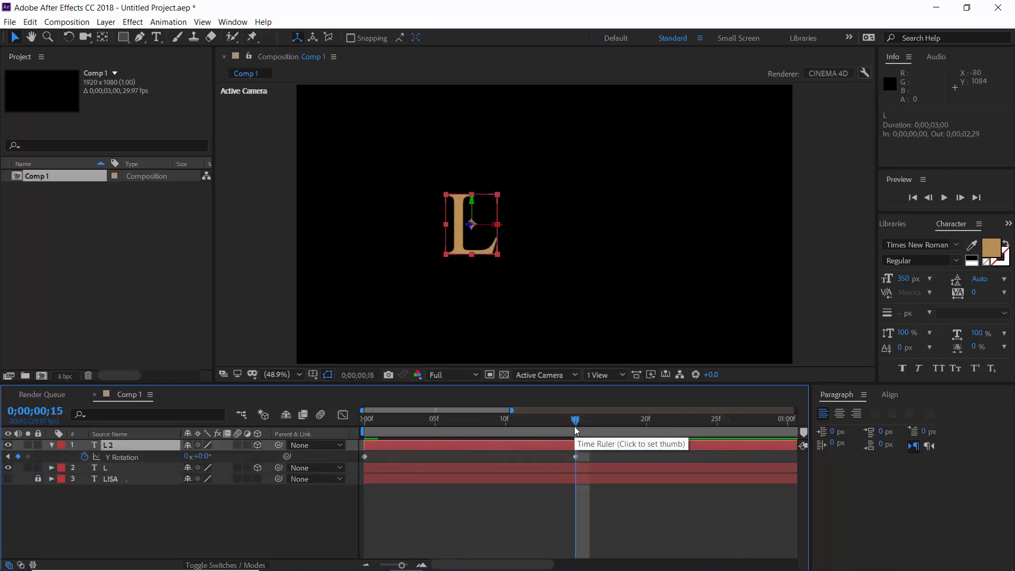
key(p)
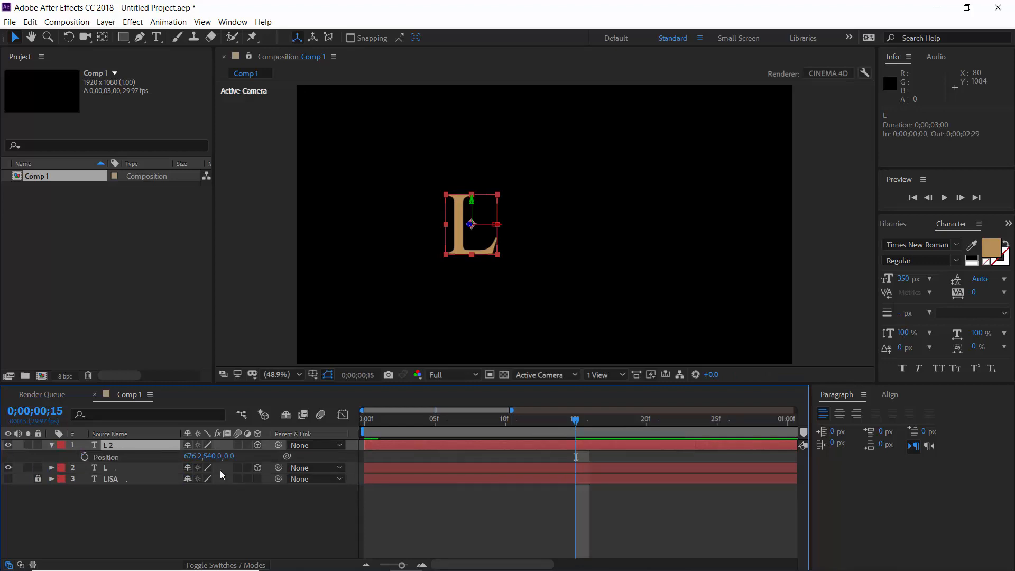
drag(196, 456, 304, 456)
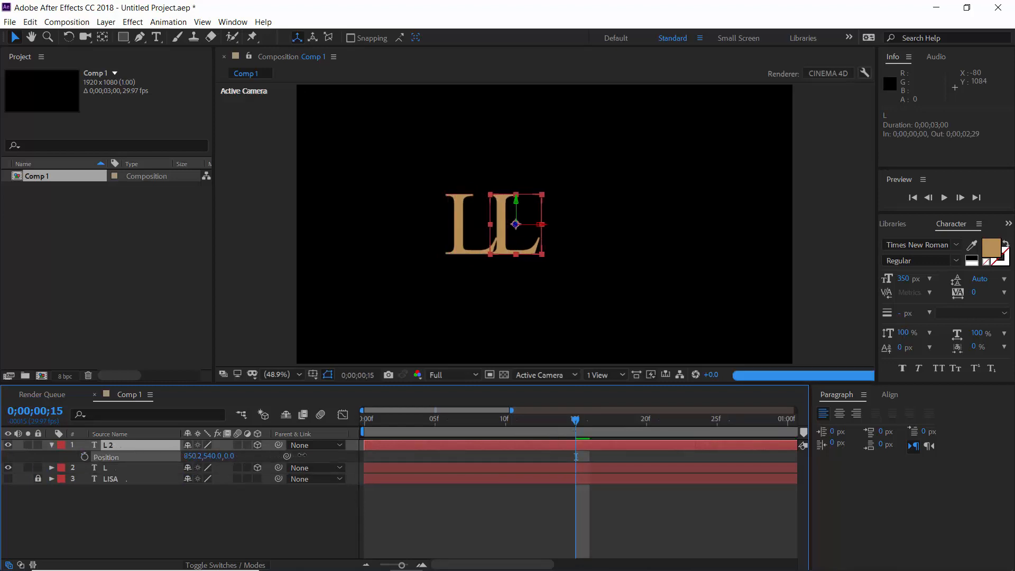
Replace the duplicated layer's text with the letter I
key(ctrl+t)
text(I)
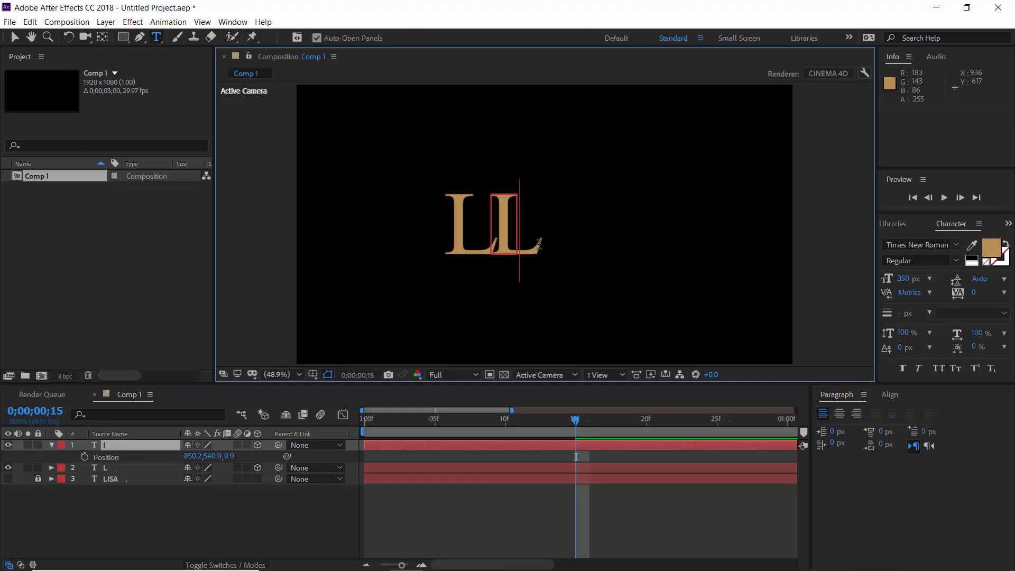
click(14, 37)
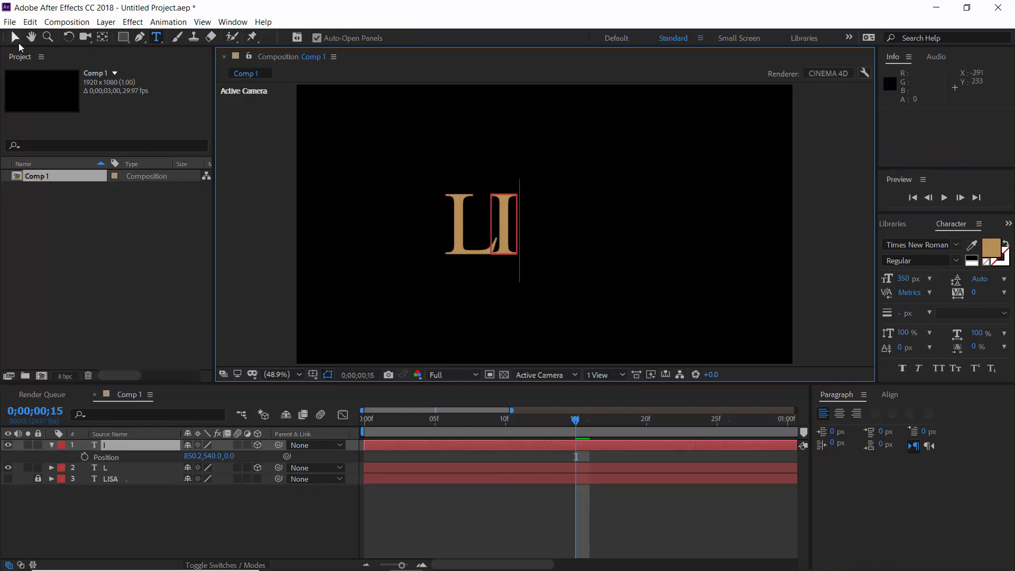
Show the LISA reference layer and set the I layer's text color to the contrasting orange C37504
click(8, 479)
click(991, 247)
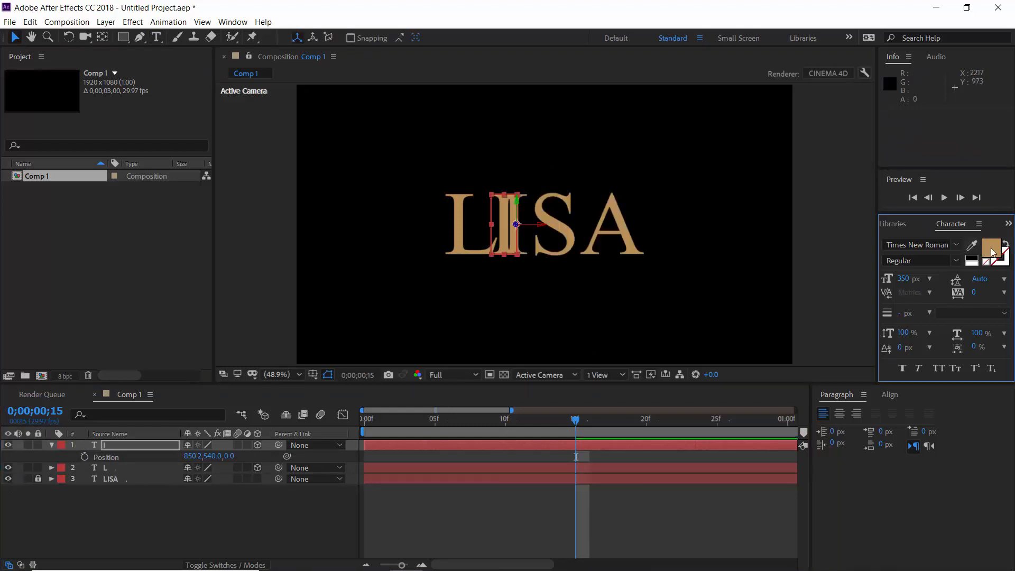
click(791, 170)
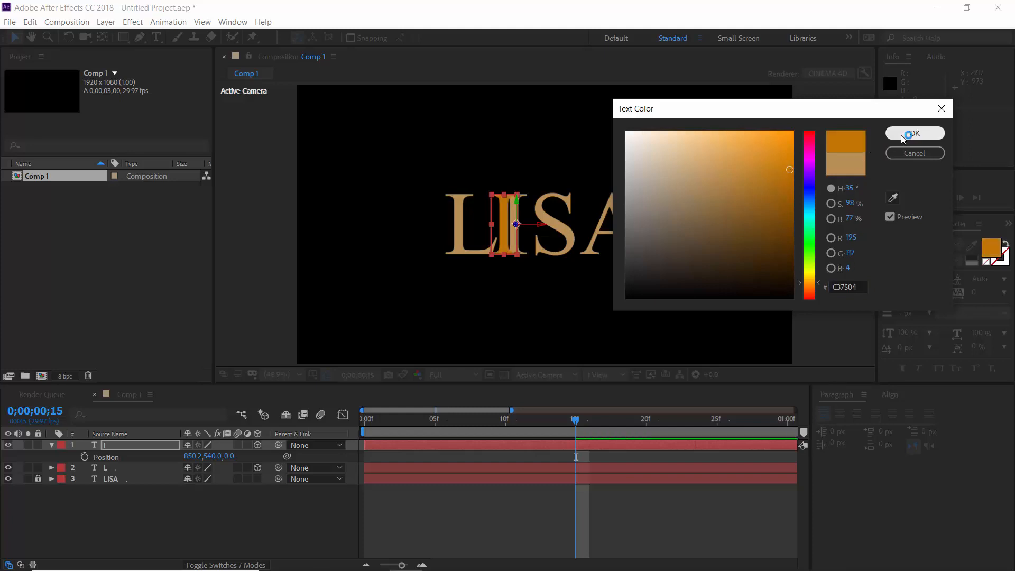
click(915, 133)
Nudge the I layer to an X position of 890.2 so it lines up with the I of the LISA reference
key(shift+Right)
key(shift+Right)
key(shift+Right)
key(shift+Right)
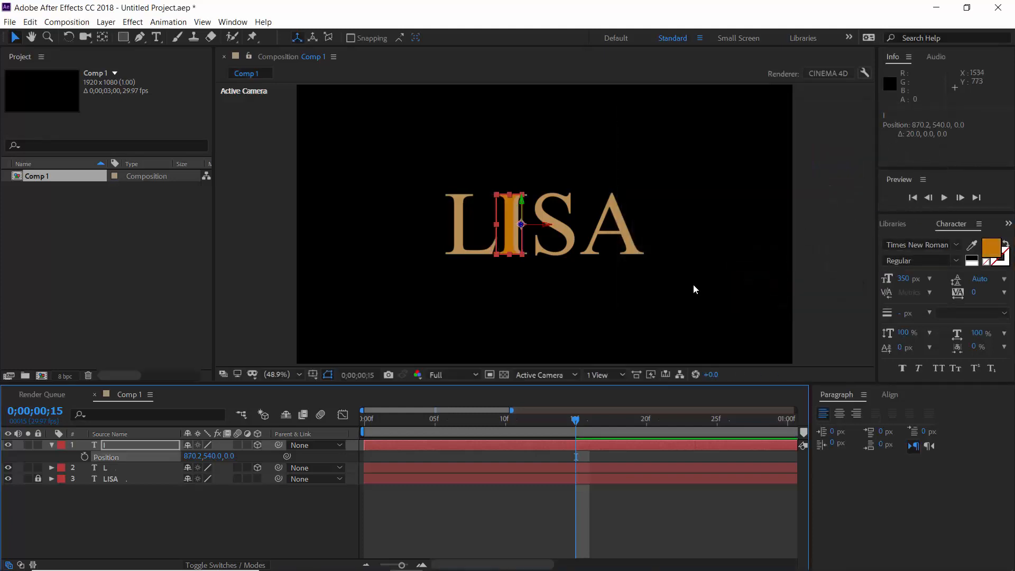
key(.)
key(.)
key(.)
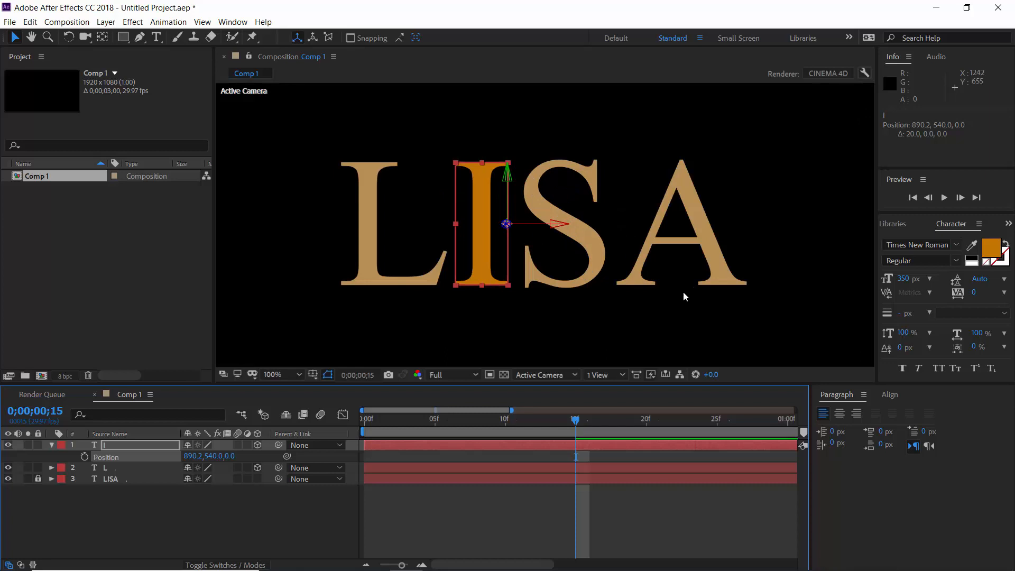
Remove the I layer's inherited Y Rotation keyframes and move its anchor point to the middle of the letter
key(u)
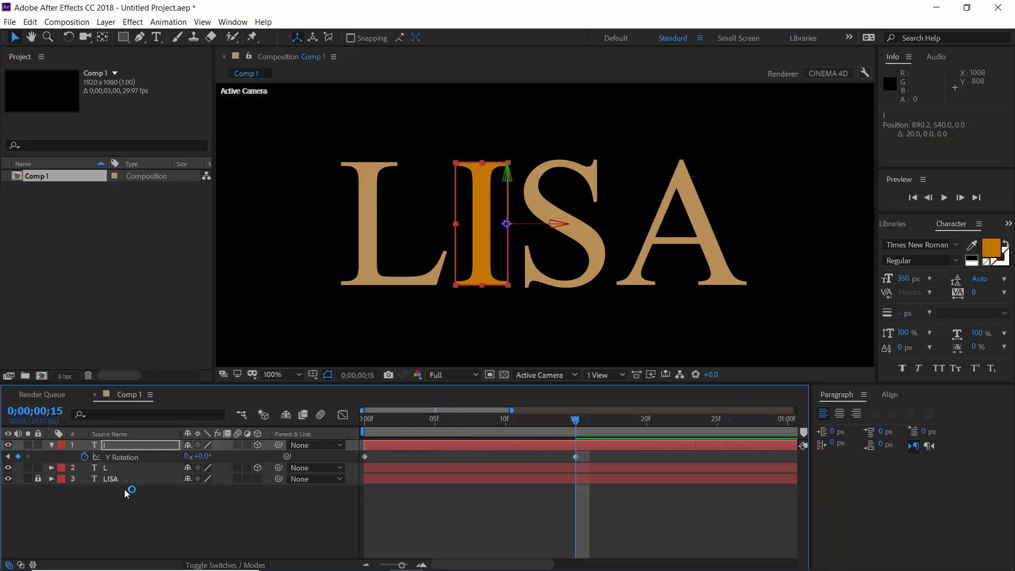
click(85, 457)
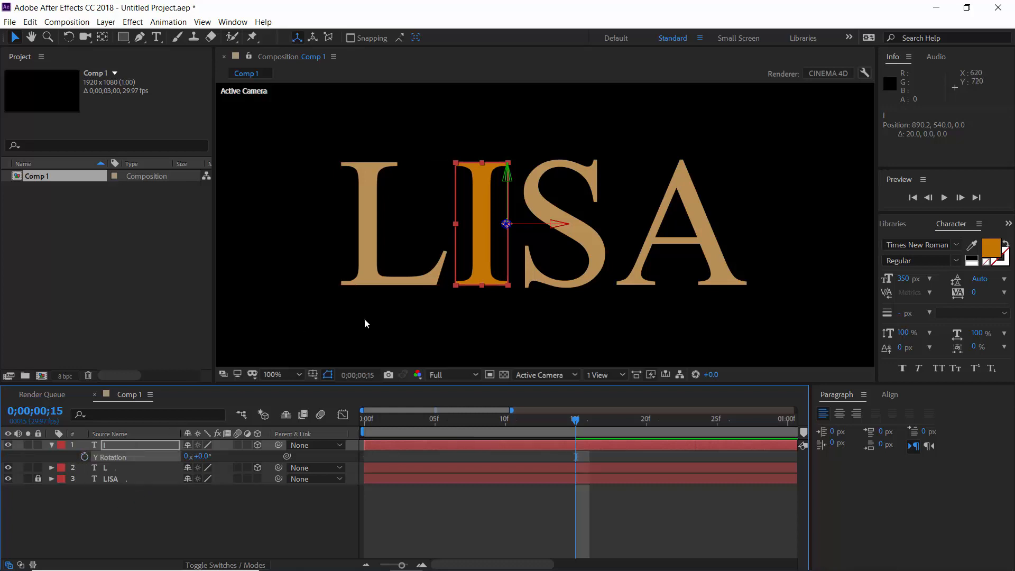
key(y)
drag(500, 225, 479, 225)
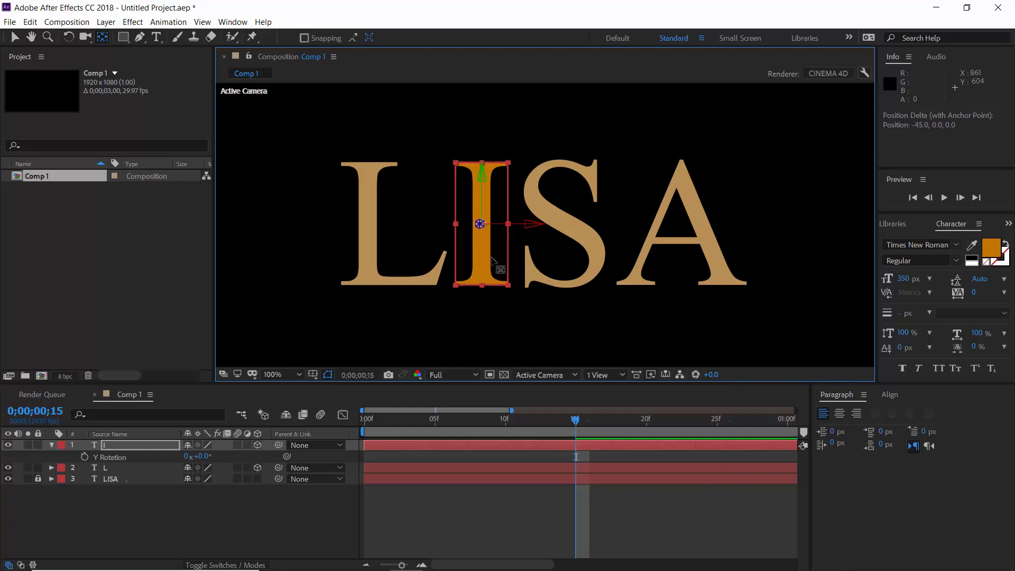
key(v)
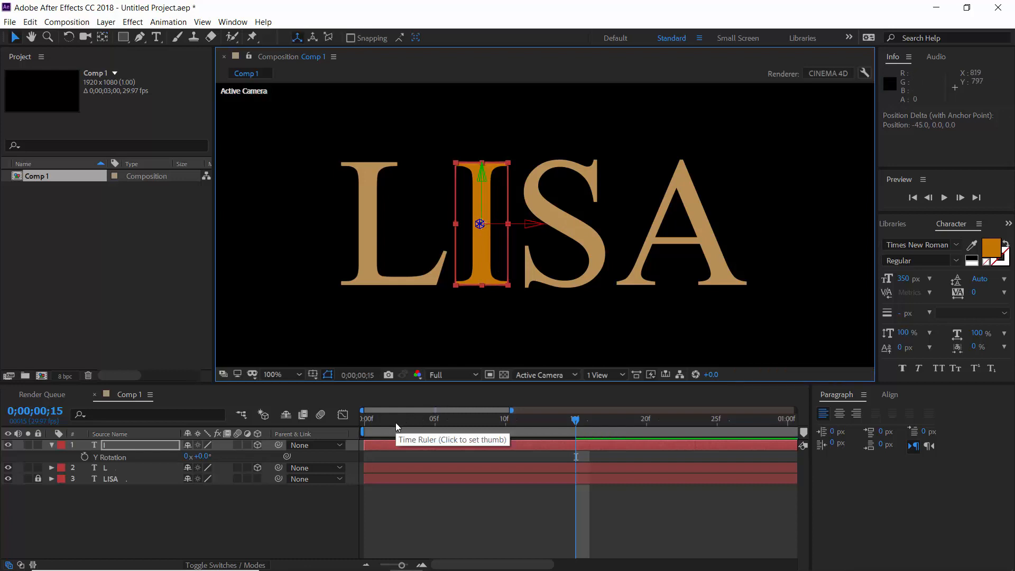
Hide the LISA reference layer and, at 0;00;00;00, set the I layer's Y Rotation to -93°
drag(395, 423, 353, 432)
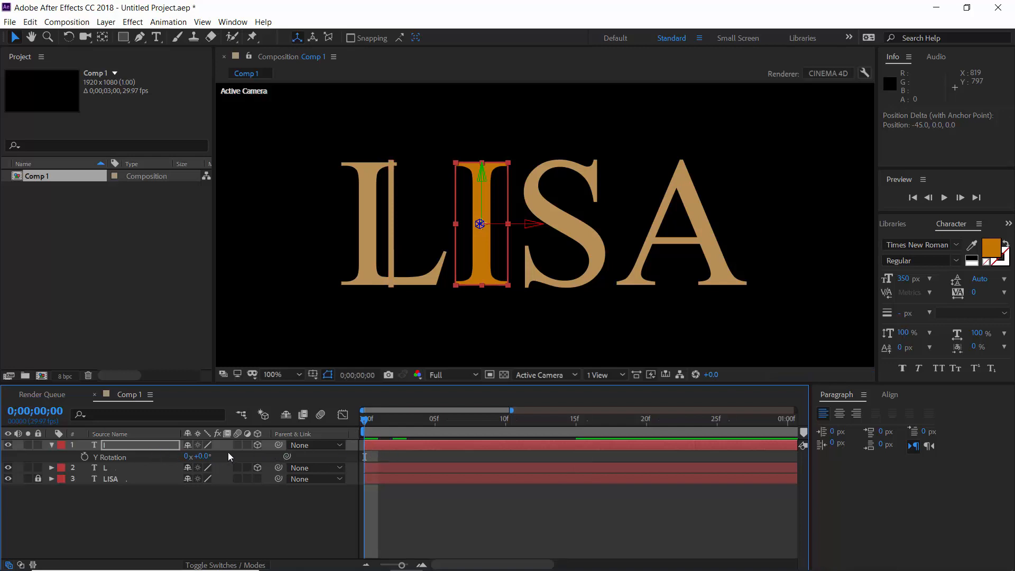
key(r)
click(9, 513)
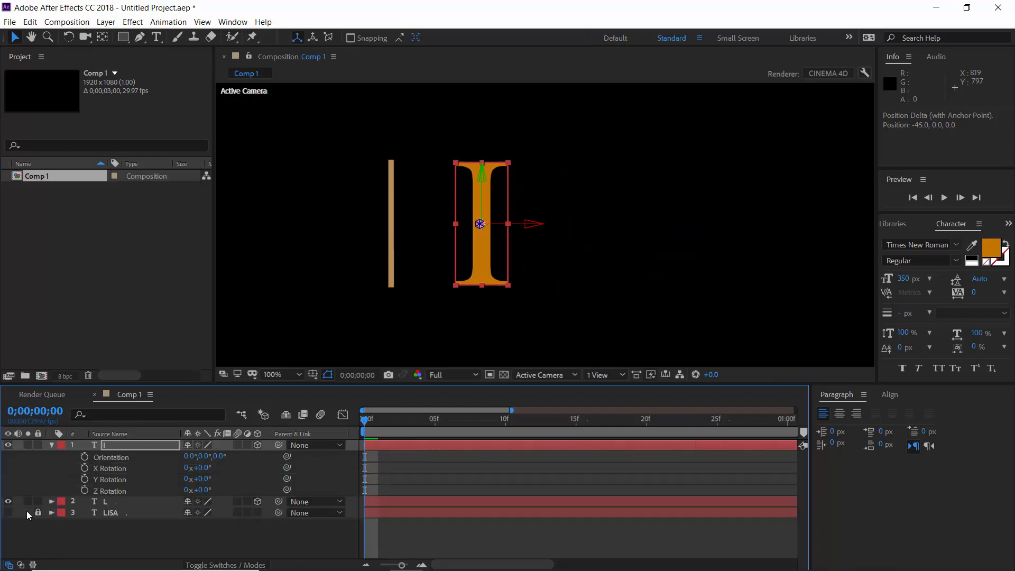
drag(204, 486, 145, 485)
click(390, 467)
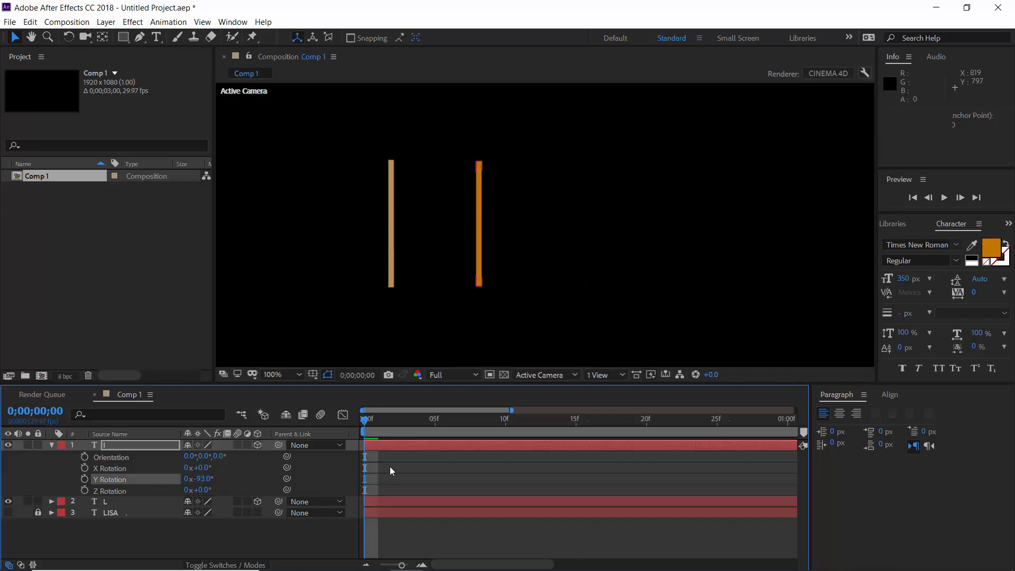
Match the I layer's text color to the L by sampling the L's fill with the eyedropper
click(119, 445)
click(974, 247)
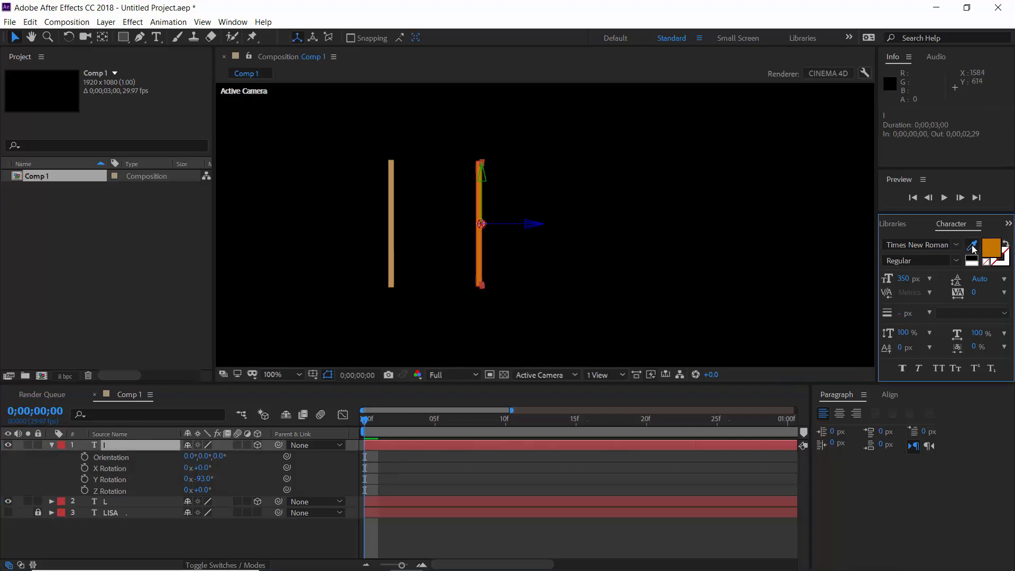
click(390, 220)
click(481, 476)
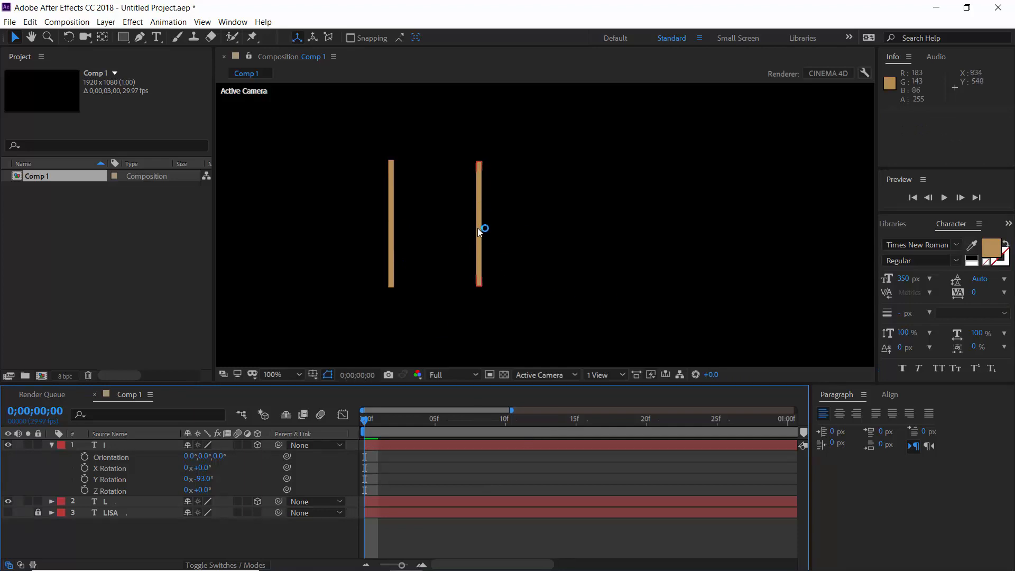
Try an Extrusion Depth of 20 on the I layer, and undo it
click(49, 444)
click(52, 445)
click(61, 469)
click(62, 469)
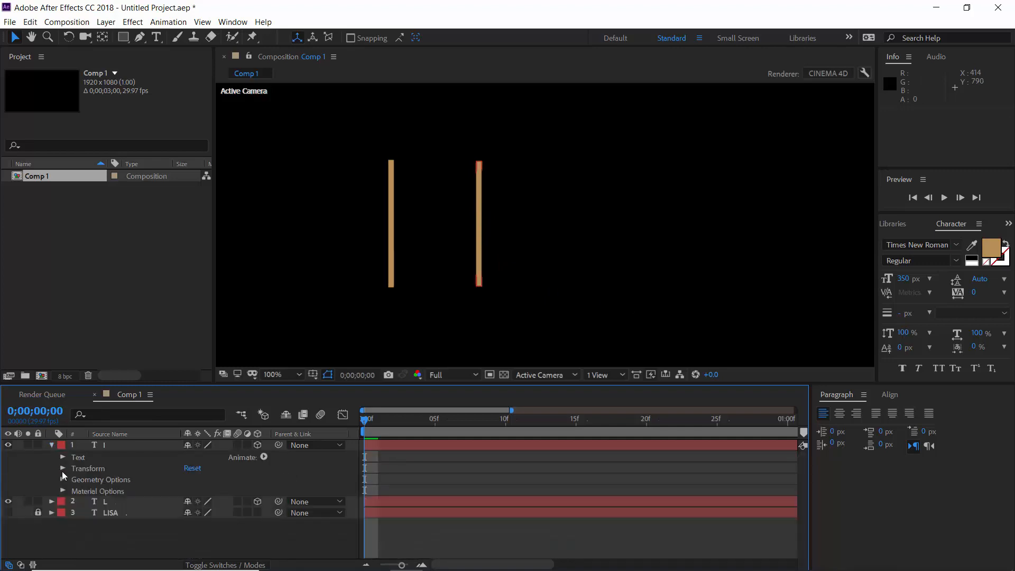
click(63, 480)
drag(180, 529, 184, 525)
click(189, 524)
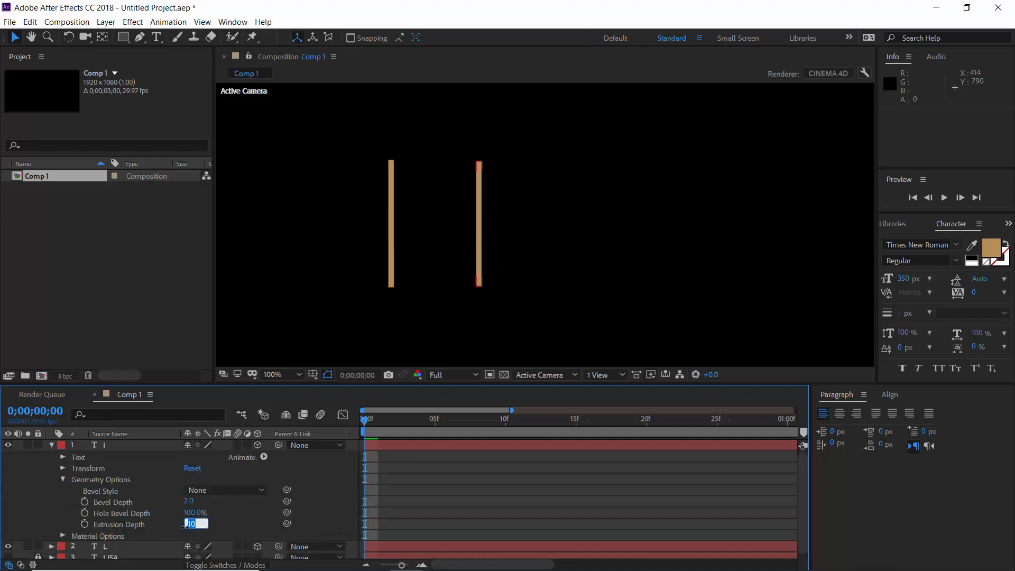
text(20)
key(Return)
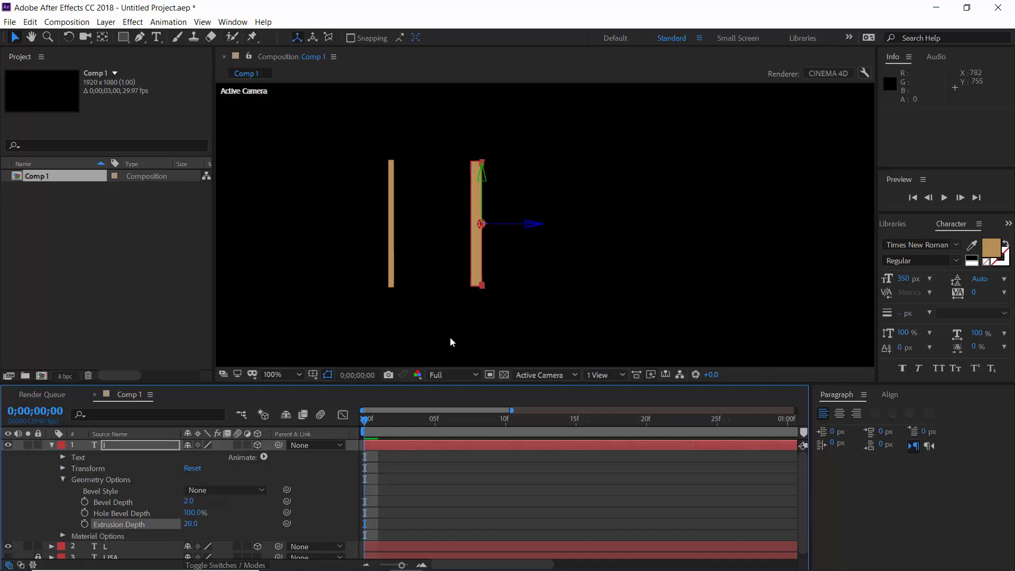
key(ctrl+z)
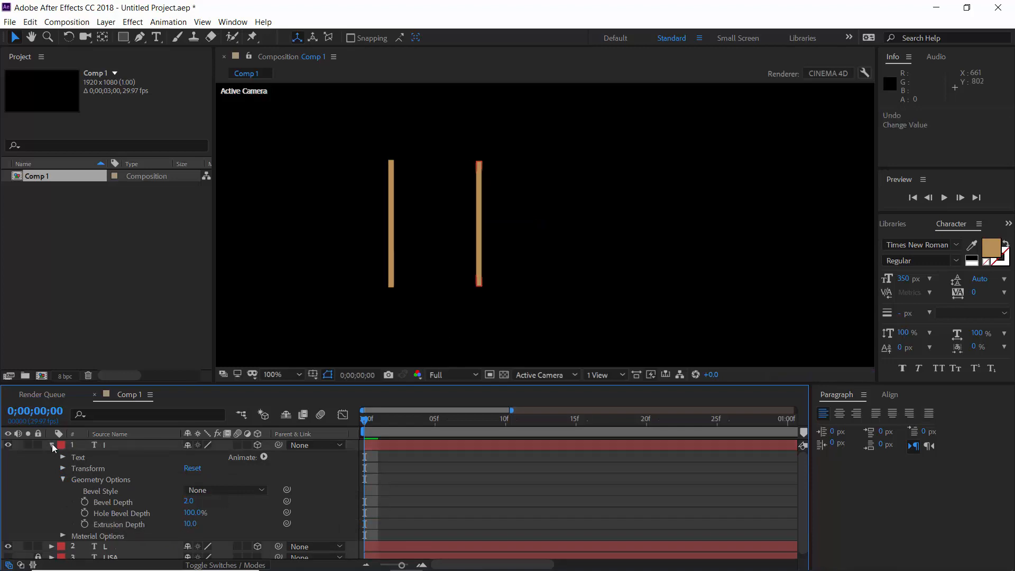
Keyframe the I layer's Y Rotation from -93° at the start to 0° at 0;00;00;15, and scrub through the animation
click(98, 444)
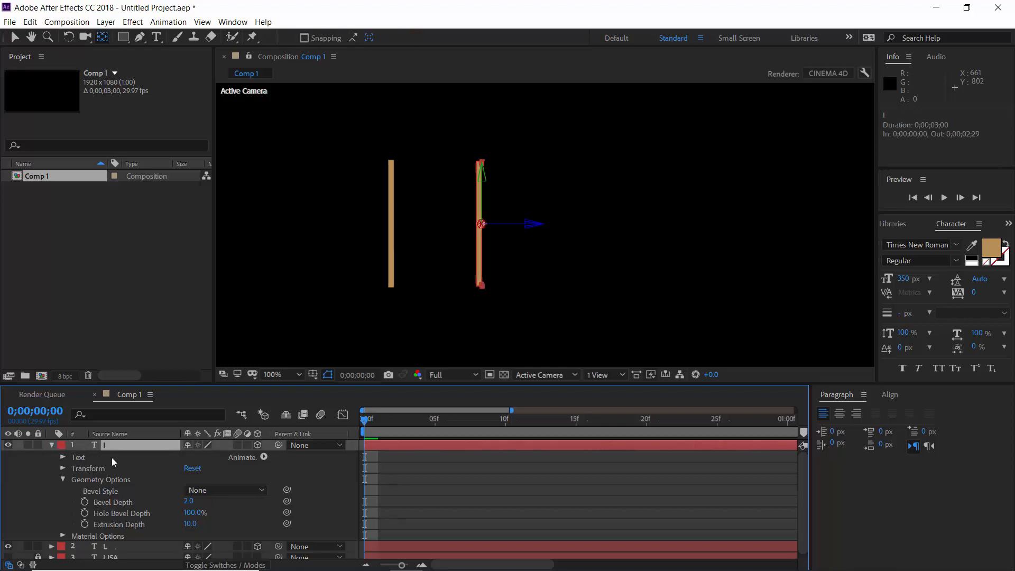
key(r)
click(85, 478)
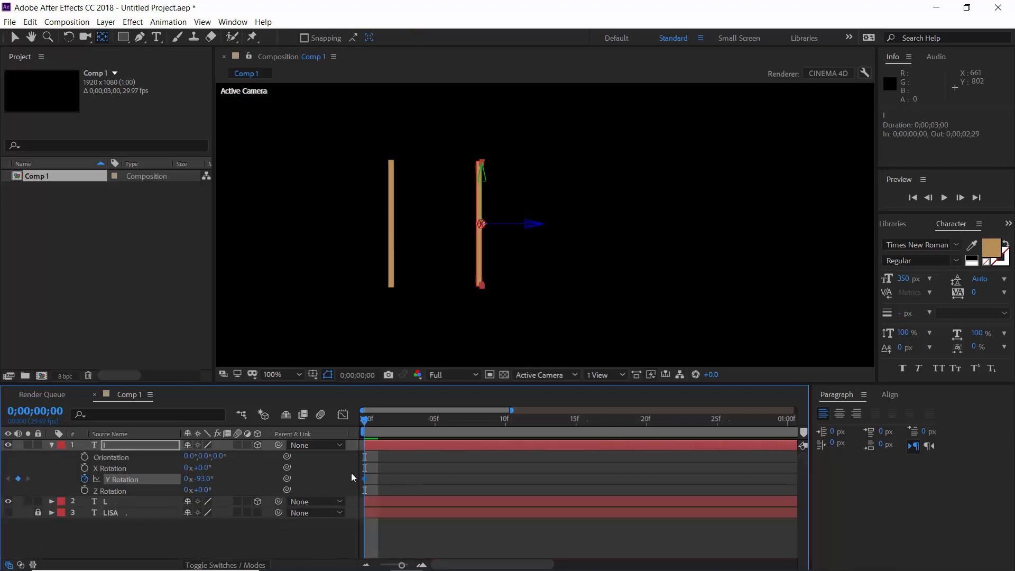
click(575, 425)
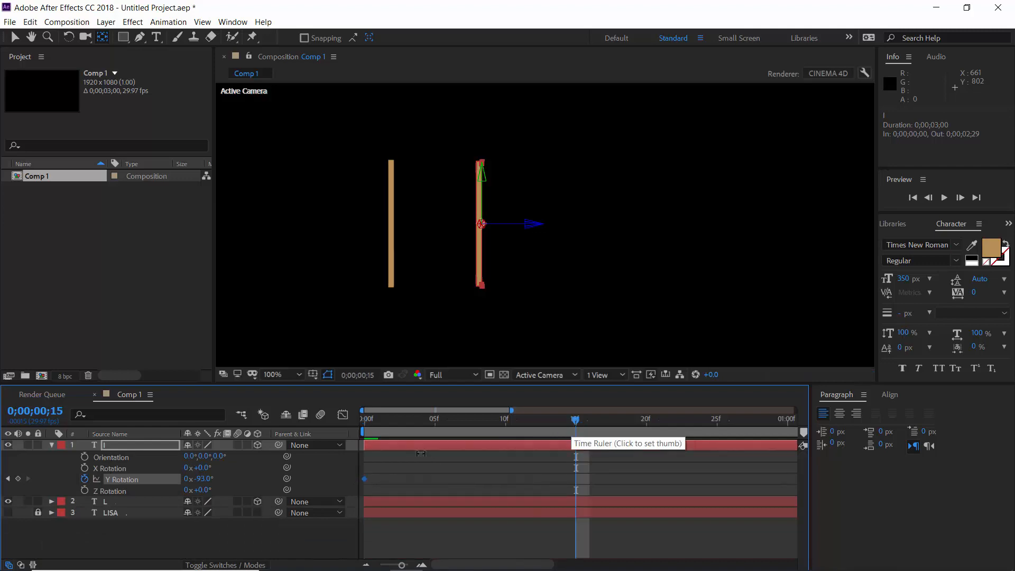
click(204, 479)
text(0)
key(Return)
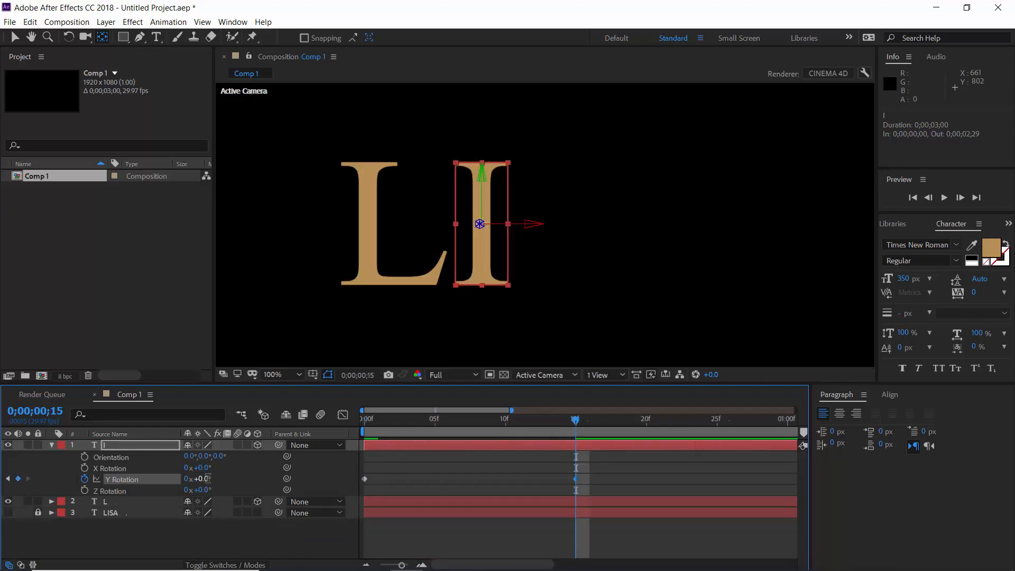
drag(374, 426, 576, 425)
Duplicate the I layer and move the copy to an X position of 1009.9
click(52, 445)
click(123, 447)
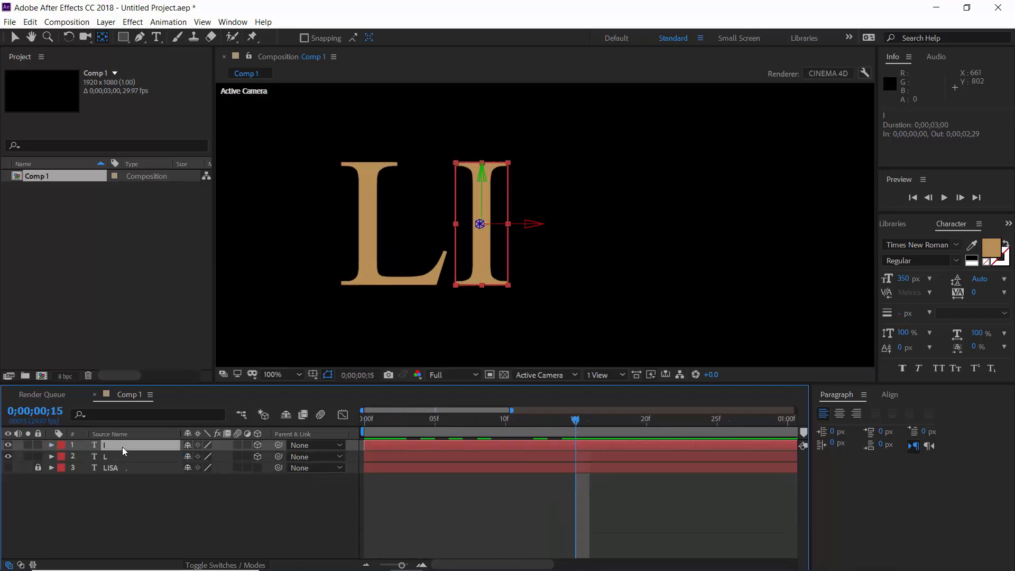
key(ctrl+d)
key(p)
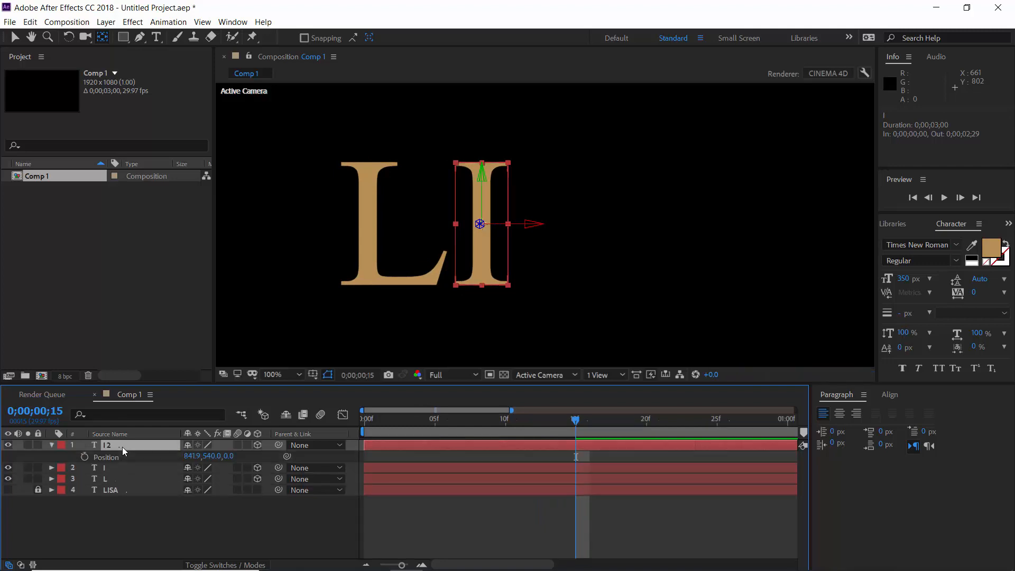
mouse_move(191, 458)
mouse_down()
mouse_move(270, 457)
mouse_move(192, 447)
mouse_up()
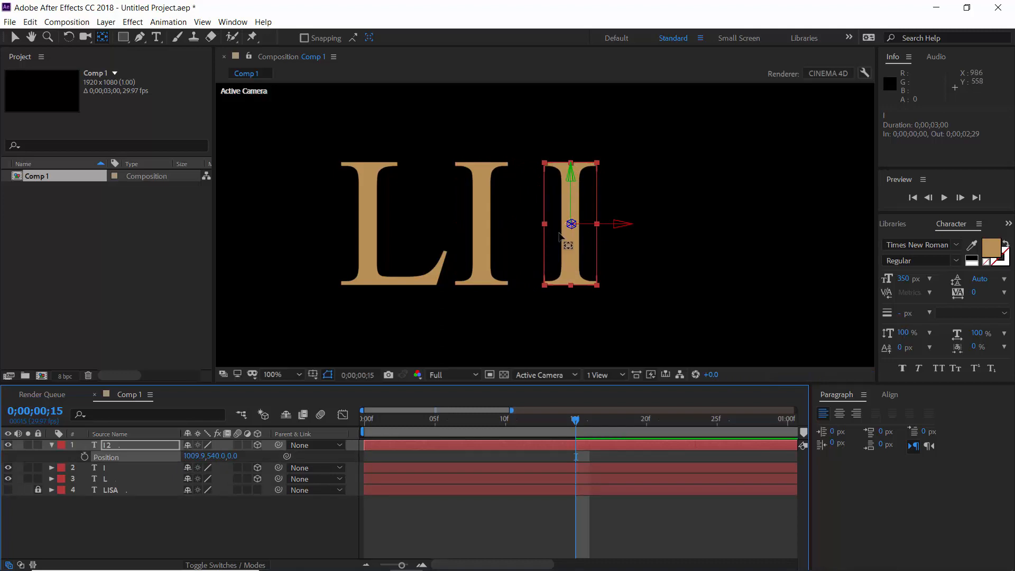
Replace the copied I layer's text with the letter S and show the LISA reference layer for alignment
double_click(572, 260)
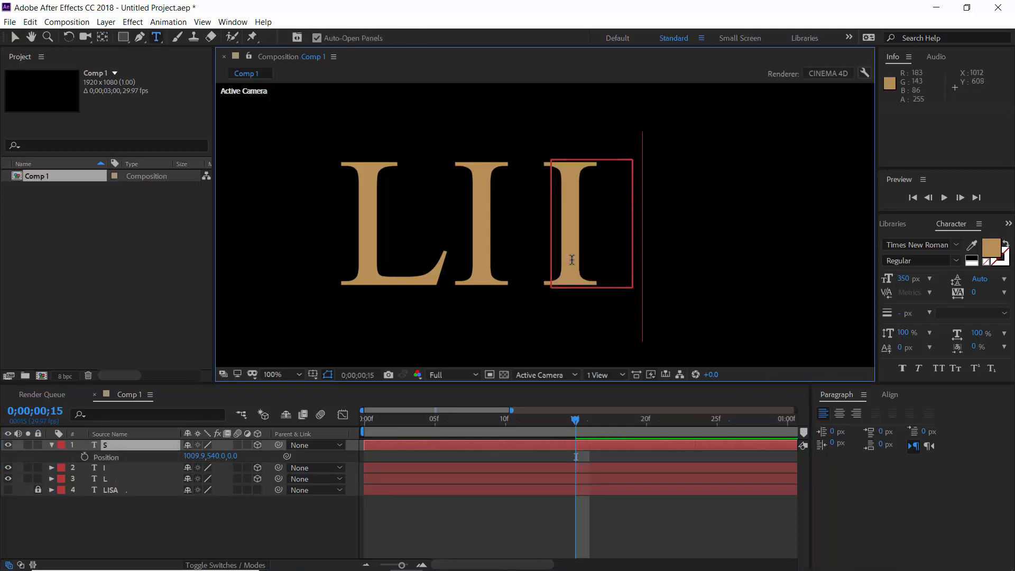
text(S)
click(15, 37)
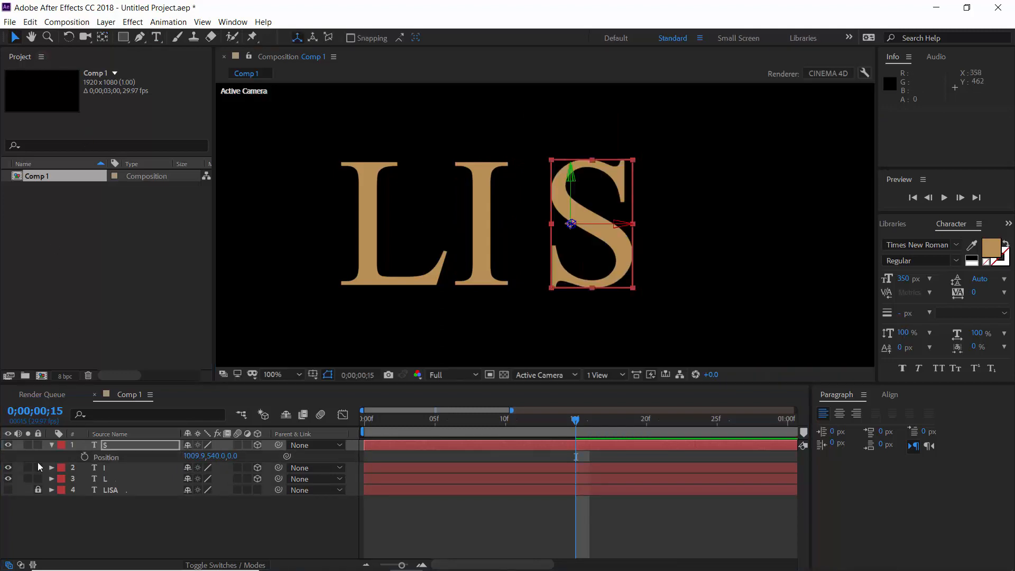
click(10, 490)
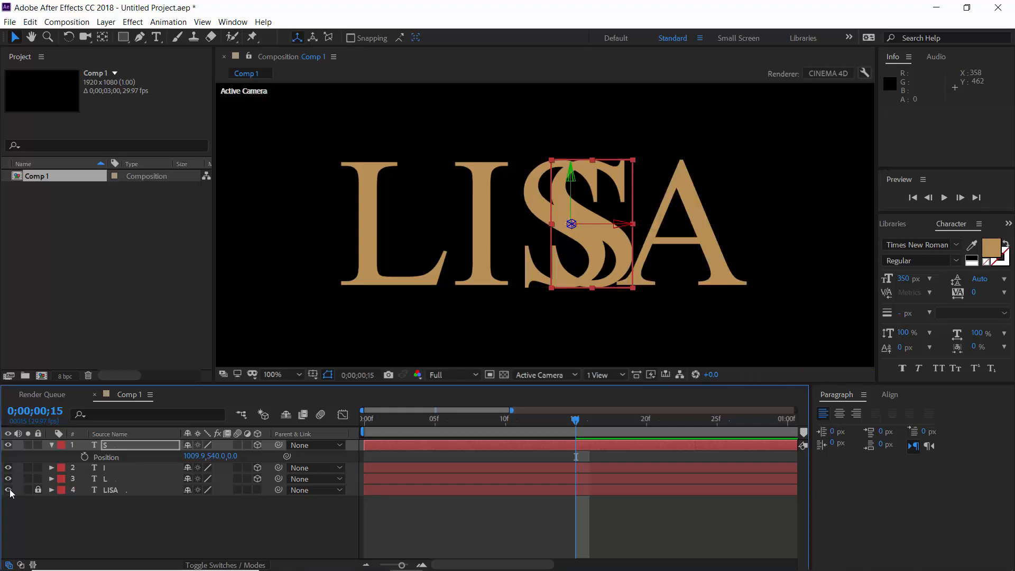
Change the S layer's fill colour to bright orange so it stands out against the reference text
click(987, 256)
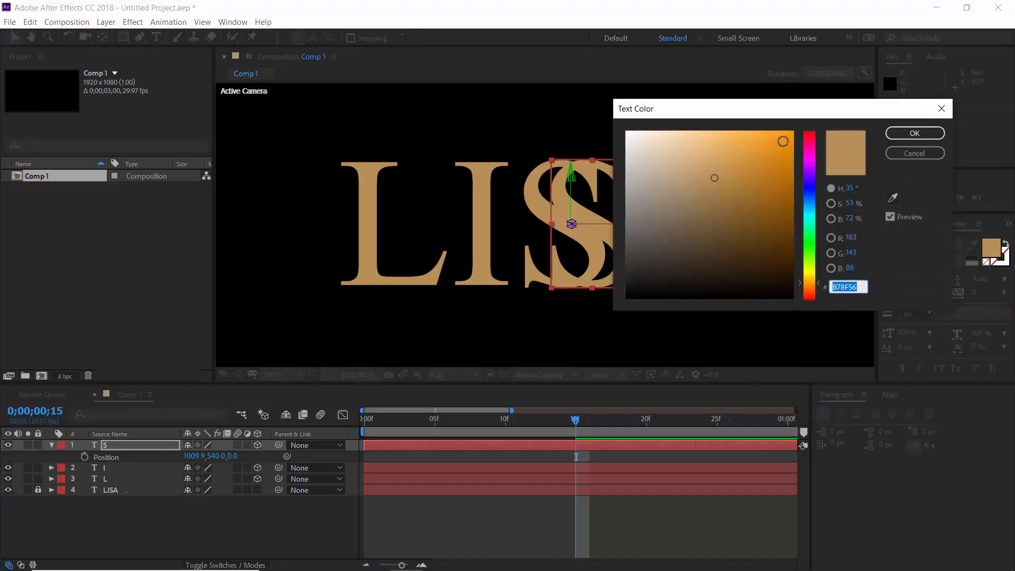
click(785, 138)
key(Return)
Nudge the orange S horizontally onto the S of the LISA reference, and hide the reference layer
key(shift+Left)
key(shift+Left)
key(shift+Left)
key(shift+Left)
key(shift+Left)
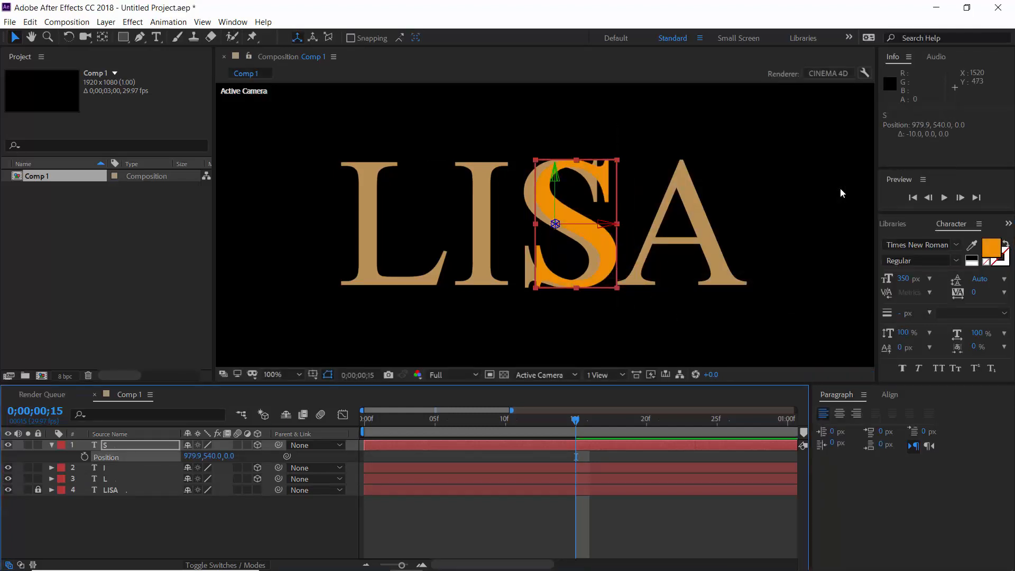
click(8, 490)
Remove the S layer's Y Rotation keyframes and move its anchor point to the centre of the letter
key(y)
key(r)
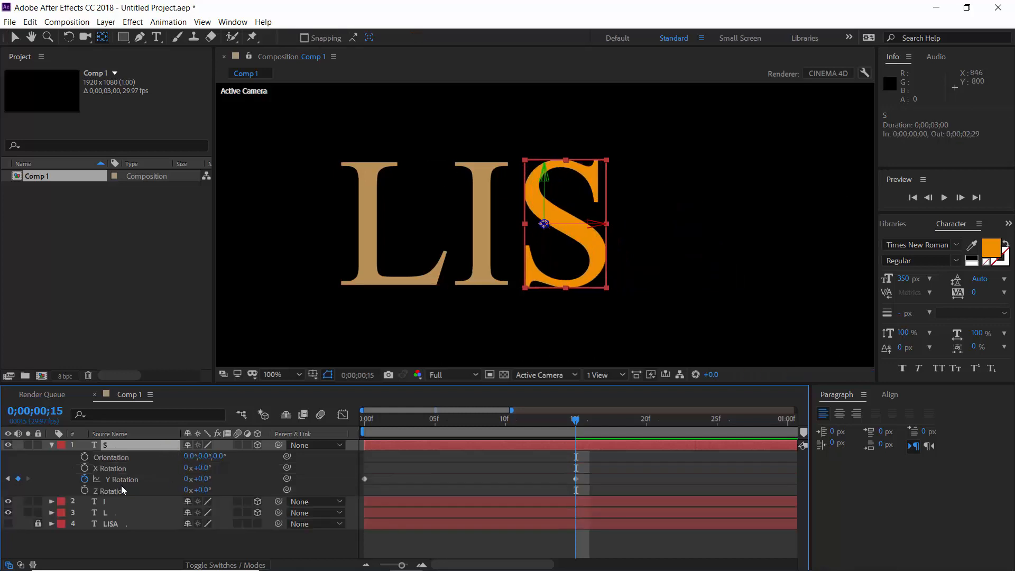
click(88, 481)
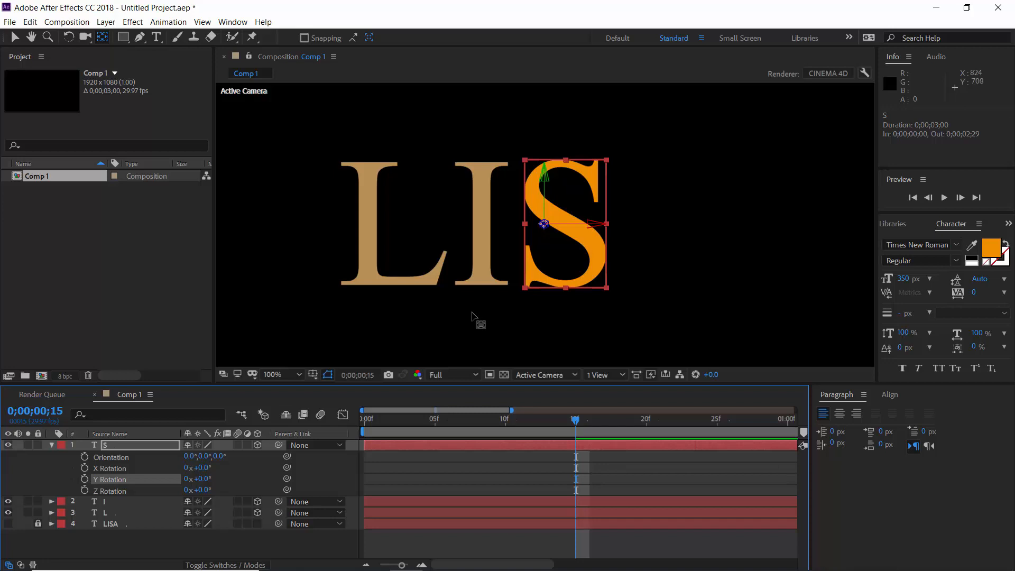
drag(545, 225, 564, 226)
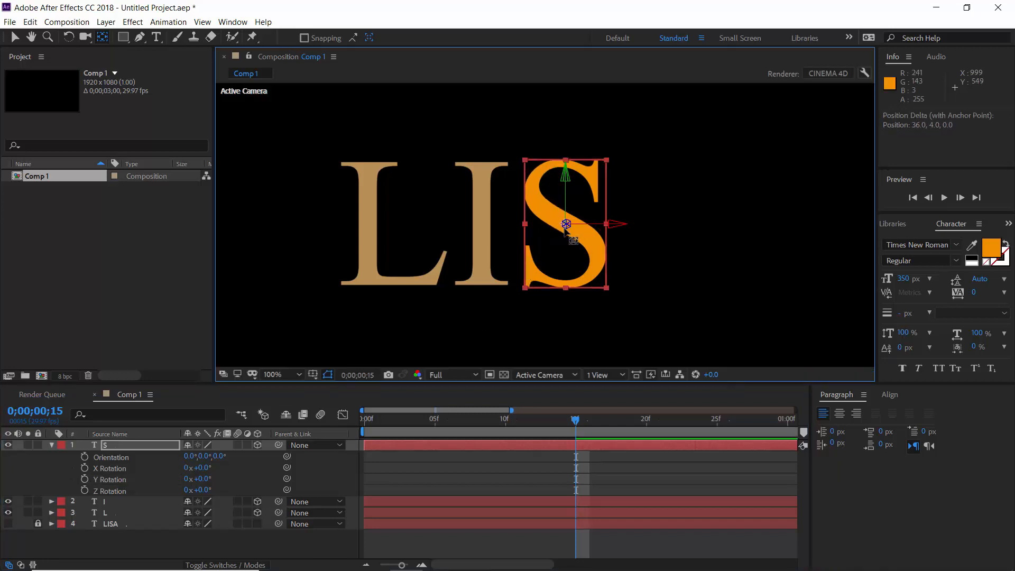
key(v)
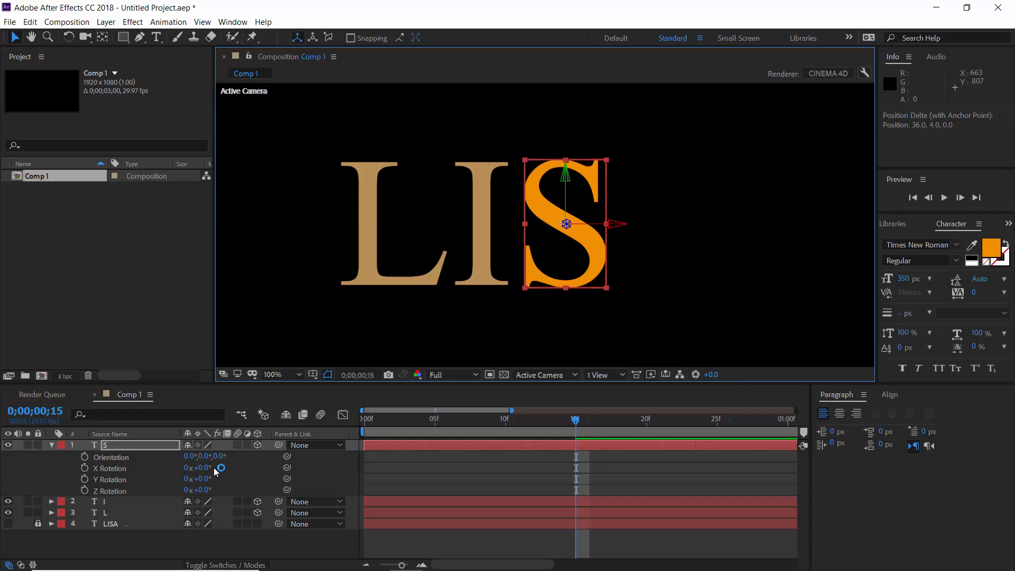
Enable Y Rotation keyframing on the S layer at the first frame and rotate the letter to -90°
click(370, 427)
click(85, 479)
drag(198, 479, 146, 488)
click(482, 460)
Try Y Rotation values of -92°, -89° and -89.5° for the S layer at the first frame
click(203, 479)
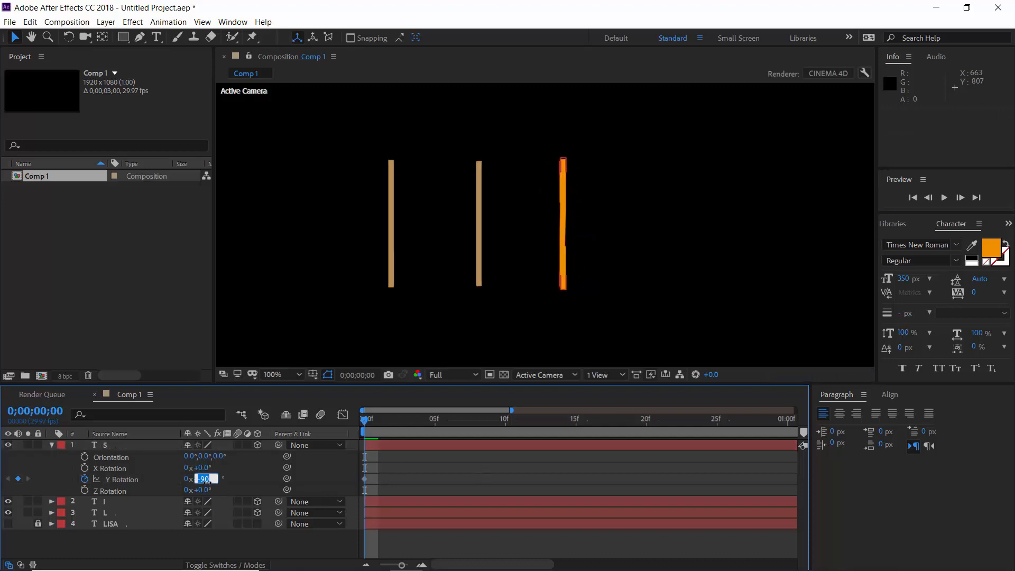
text(-92)
key(Return)
click(204, 479)
text(-89)
key(Return)
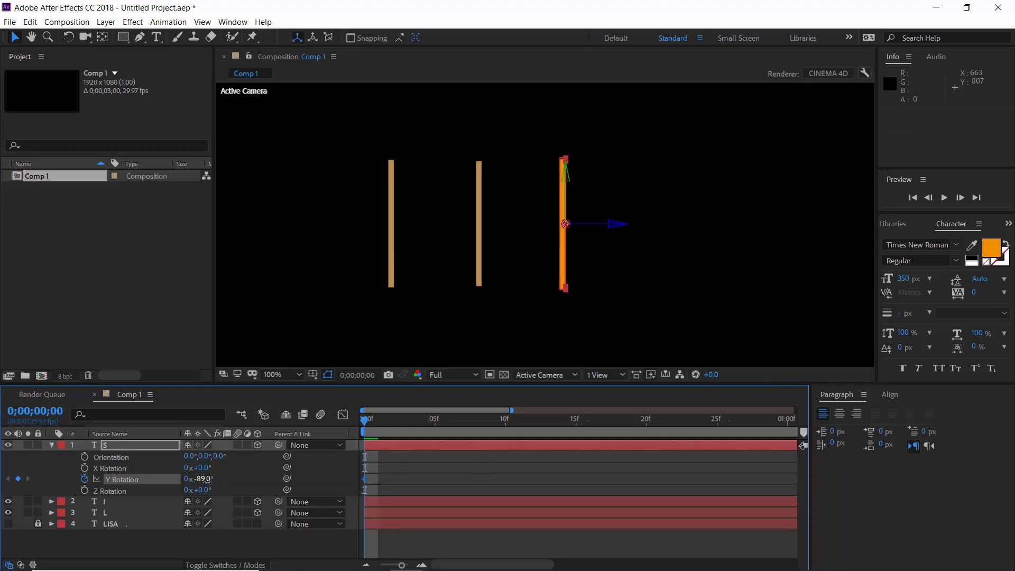
click(486, 474)
click(204, 479)
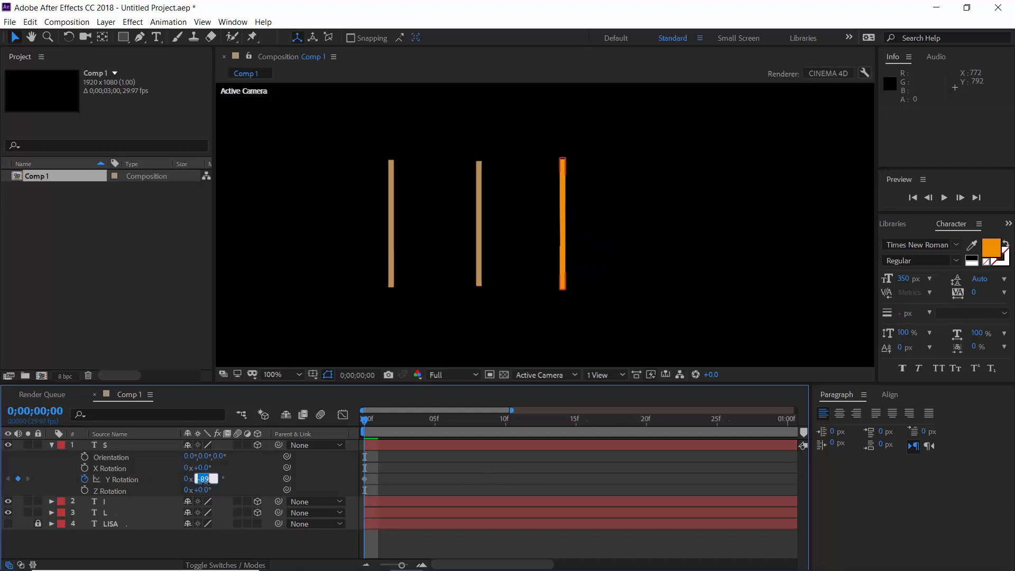
text(-89.5)
key(Return)
click(662, 301)
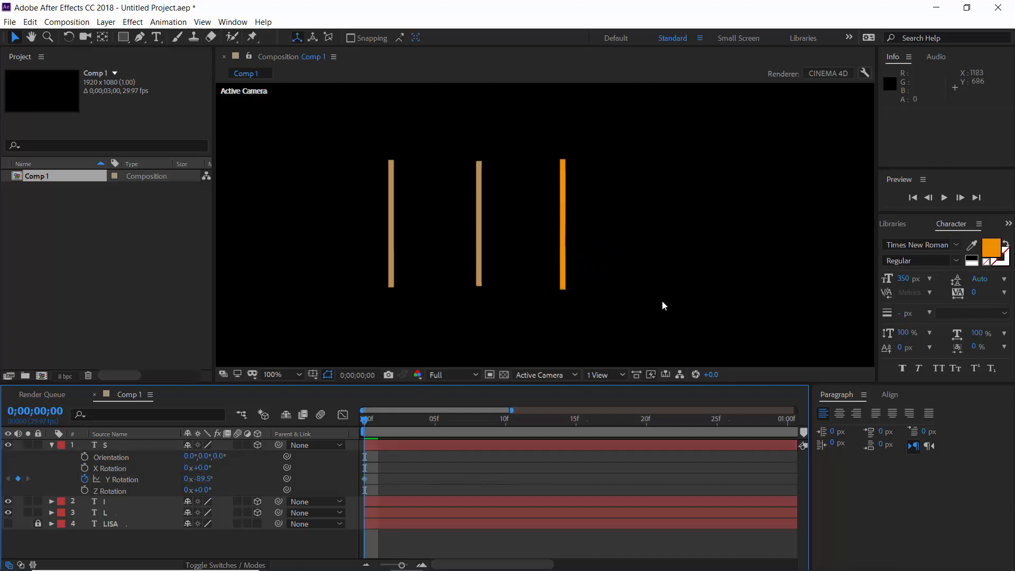
Set the S layer's first-frame Y Rotation to -89.3° and check the letter edge-on without its selection outline
click(200, 480)
text(-89.3)
key(Return)
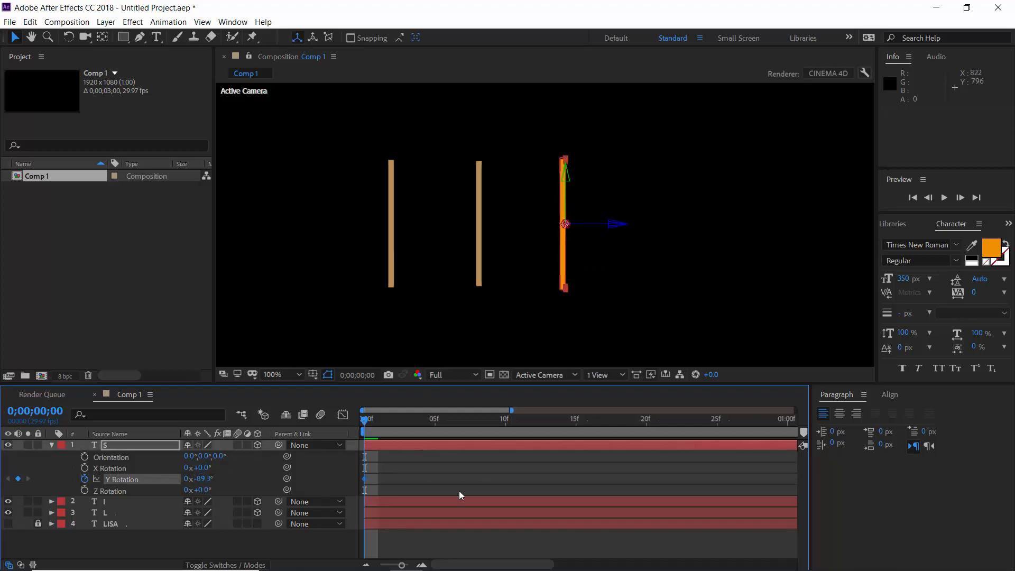
click(468, 487)
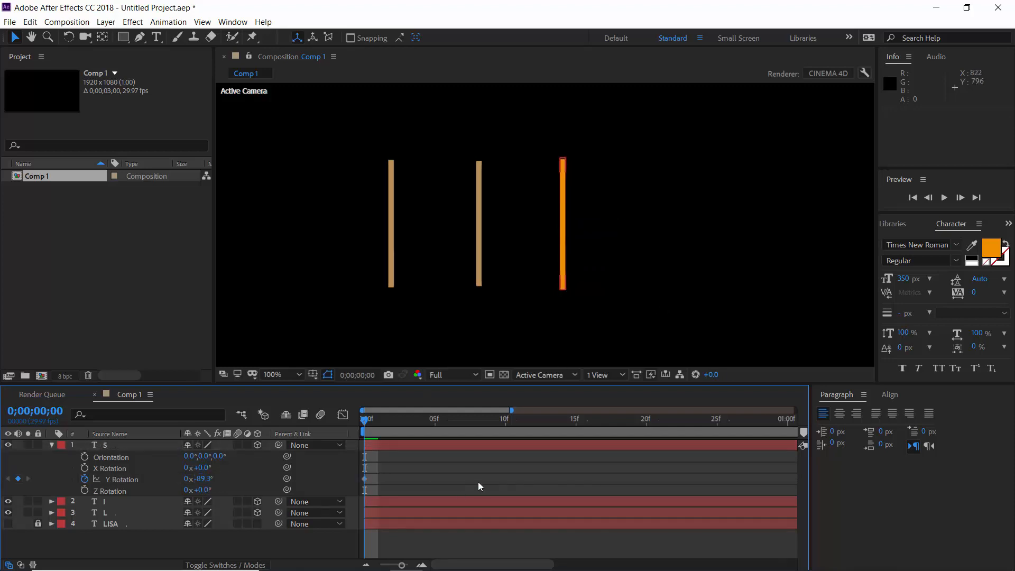
Keyframe the S layer's Y Rotation to 0° at 0;00;00;15, and scrub through the animation from the start
click(576, 426)
click(200, 479)
text(0)
key(Return)
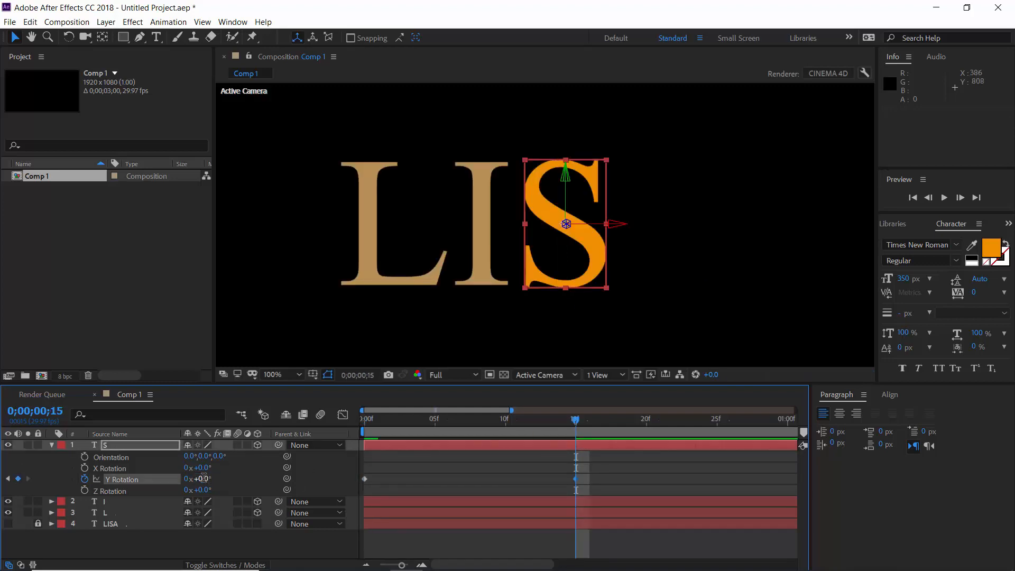
key(Home)
click(405, 455)
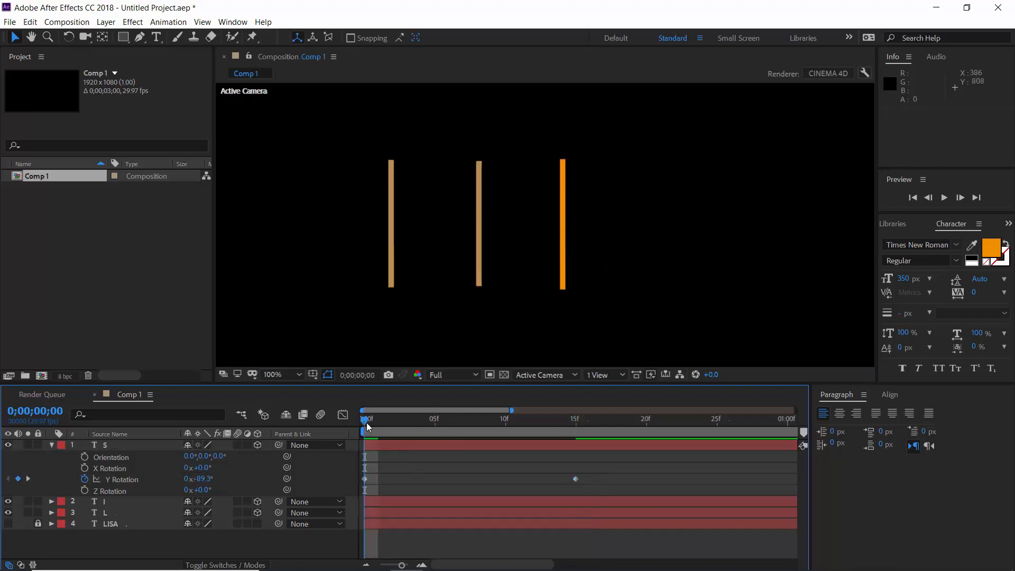
click(390, 423)
drag(390, 427, 576, 426)
Duplicate the S layer, move the copy to an X position of 1213.4, and replace its text with A
click(39, 446)
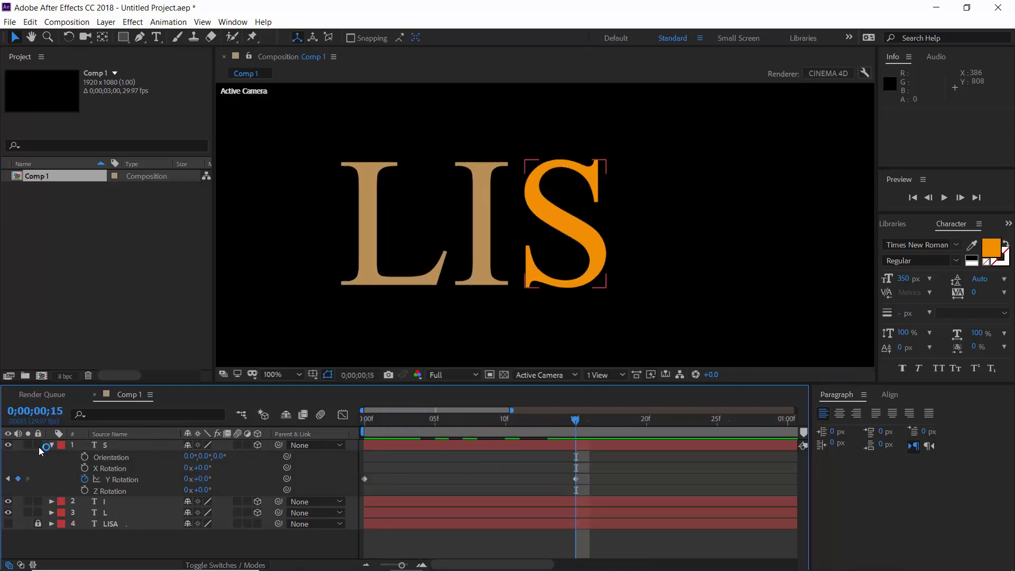
key(ctrl+d)
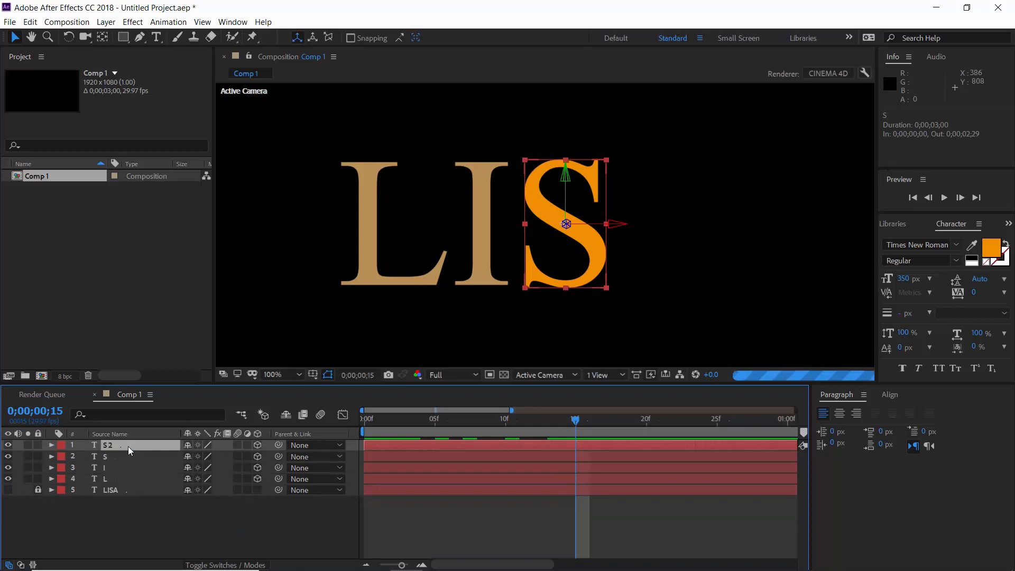
key(p)
drag(193, 455, 306, 455)
key(ctrl+t)
text(A)
key(Escape)
key(v)
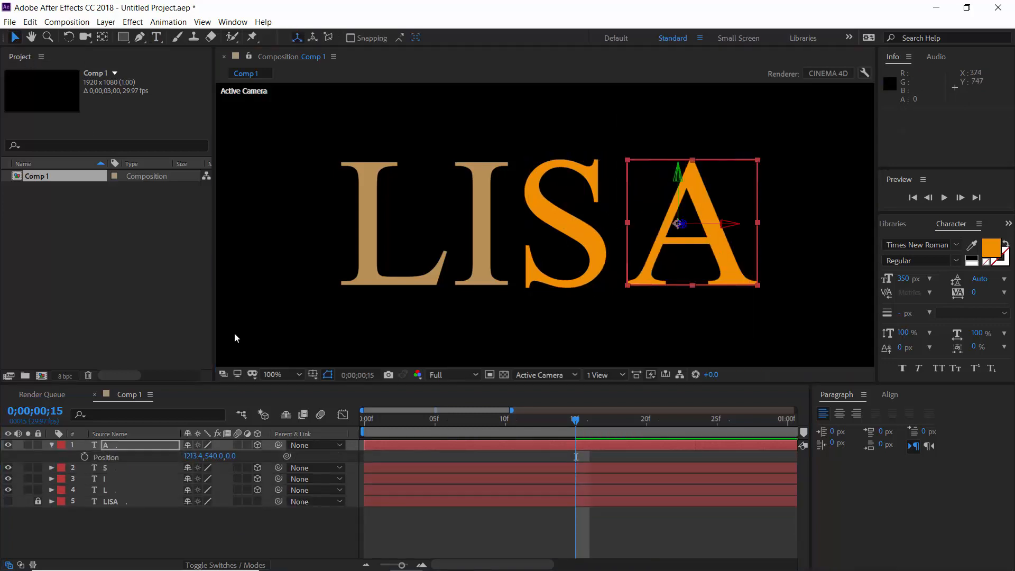
Nudge the A layer to an X position of 1193.4 to match the LISA reference, and hide the reference
key(shift+Left)
key(shift+Left)
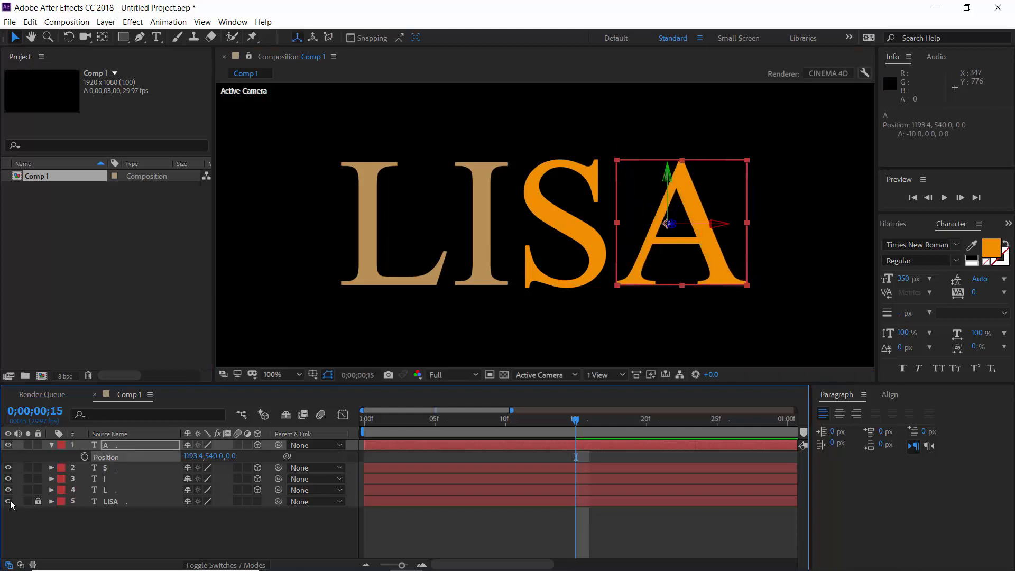
click(8, 502)
Remove the A layer's Y Rotation keyframes and move its anchor point to the centre of the letter
key(r)
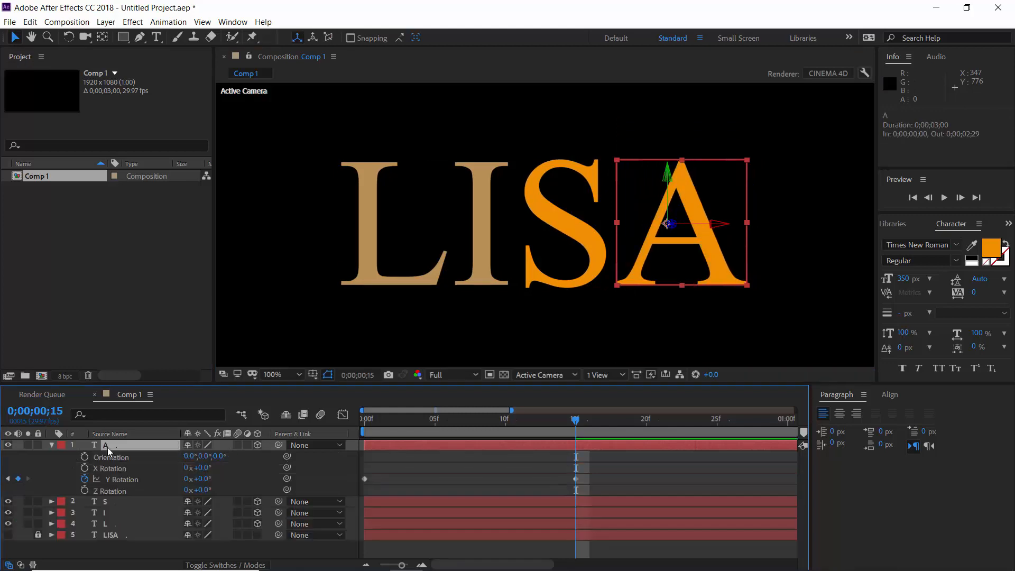
click(88, 480)
key(y)
drag(668, 223, 682, 222)
key(v)
Set the A layer's Y Rotation to -84.5° at the first frame so the letter stands edge-on as a thin bar
drag(384, 421, 365, 420)
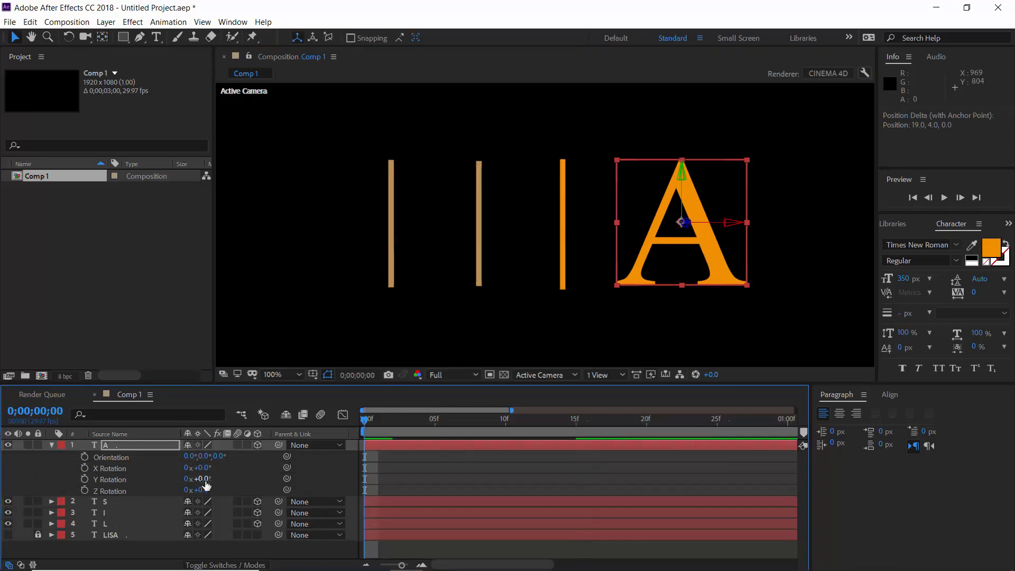
drag(206, 483, 152, 483)
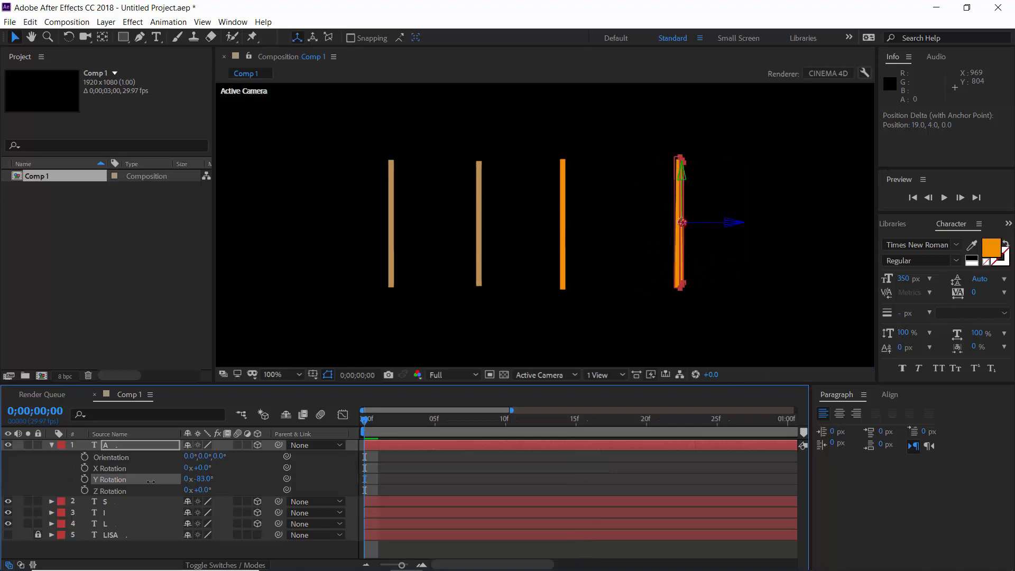
click(214, 479)
key(Return)
click(200, 480)
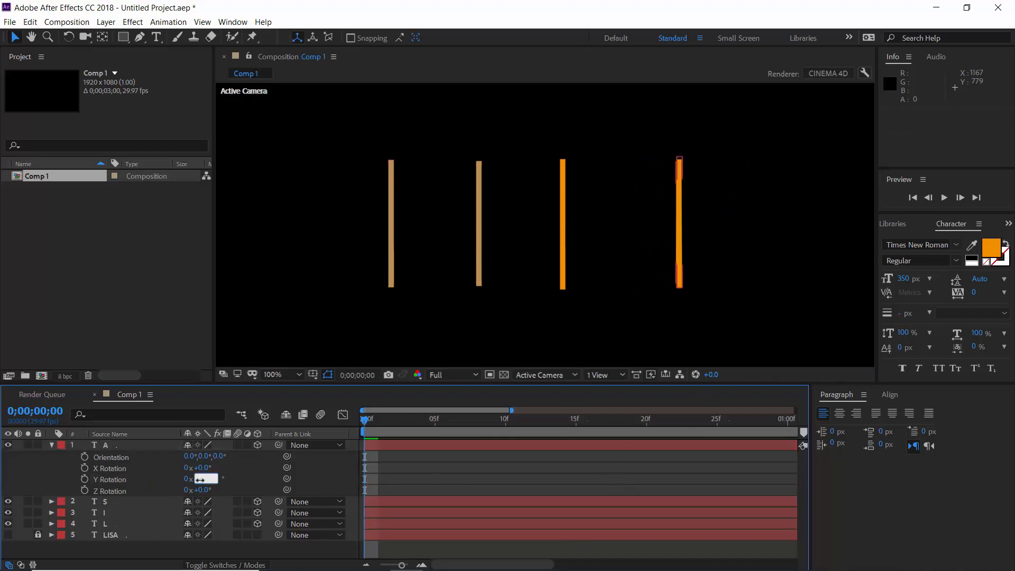
text(-84)
key(Return)
click(496, 481)
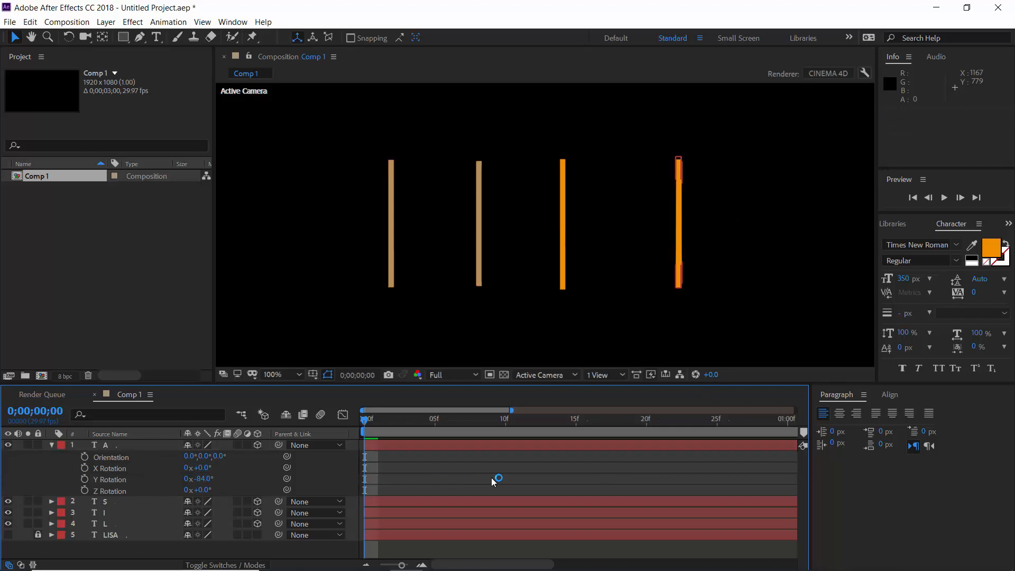
click(206, 480)
text(-84.5)
key(Return)
click(456, 469)
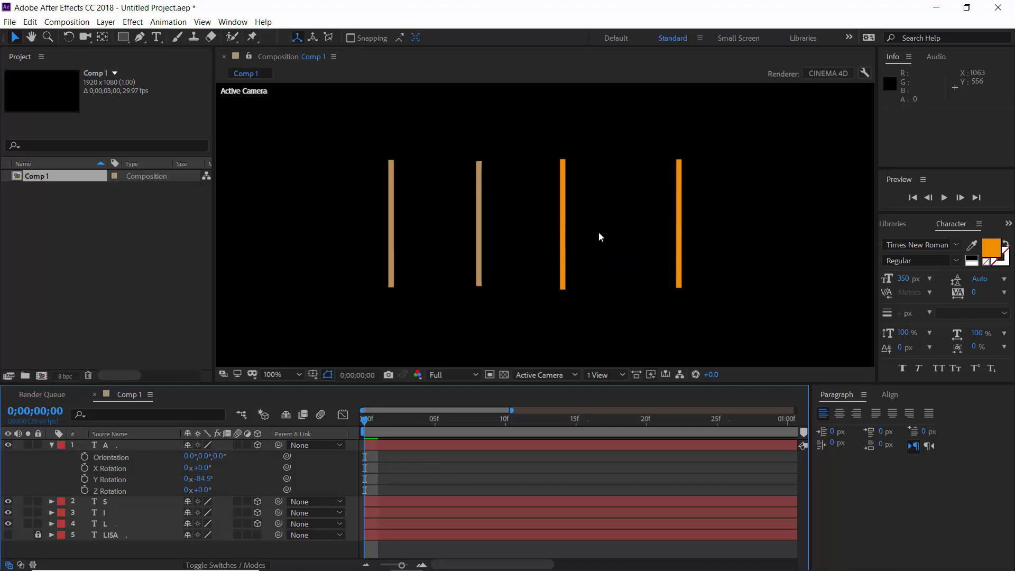
Add Position keyframes to the A layer at the first frame and at 0;00;00;15 with the same position
click(135, 444)
key(p)
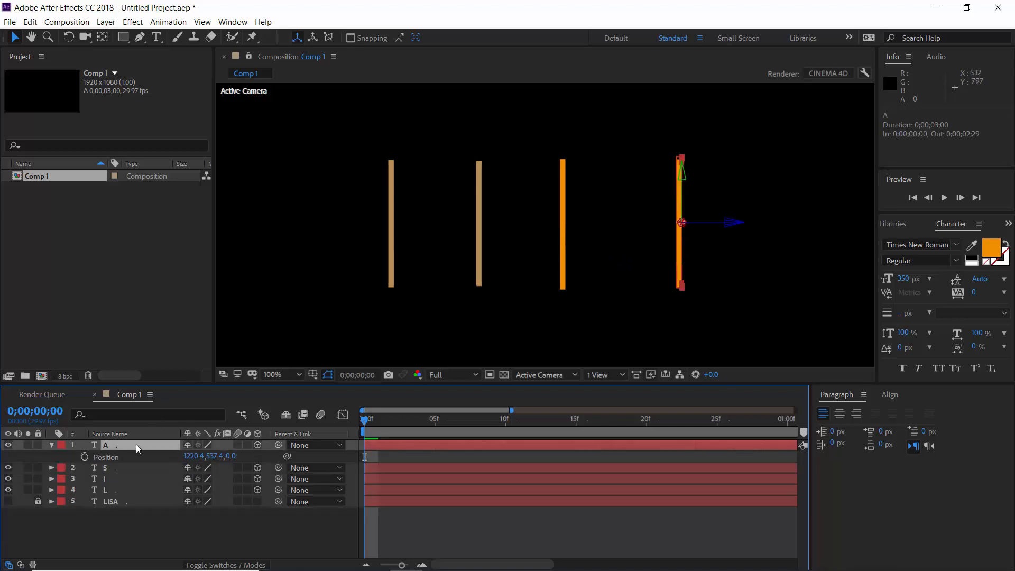
click(84, 456)
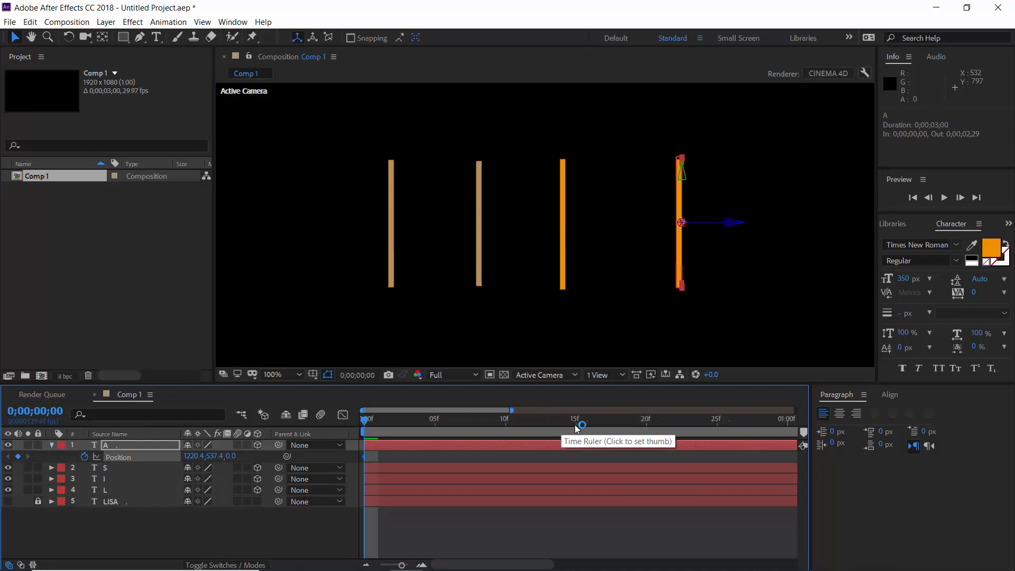
click(575, 423)
click(18, 458)
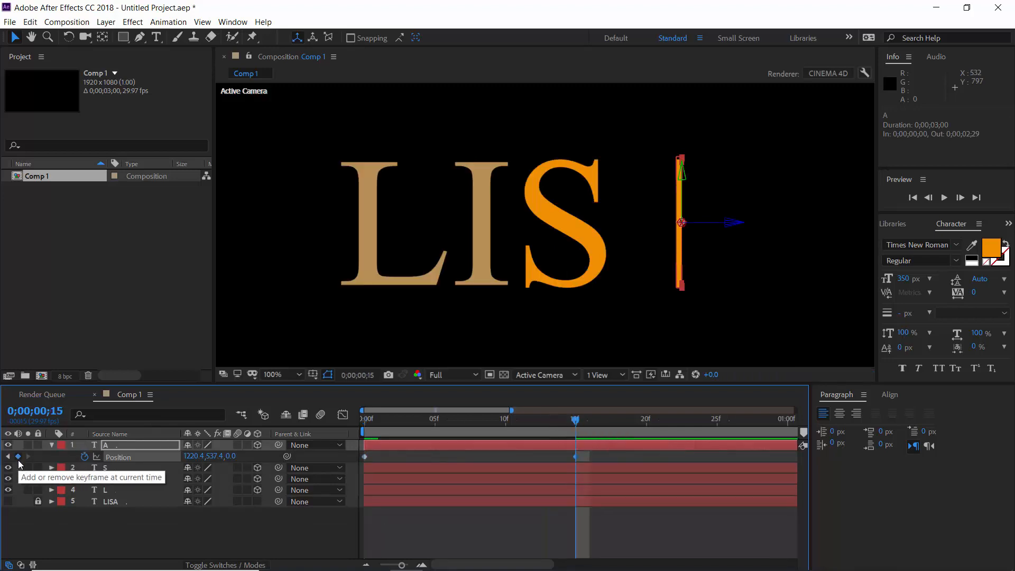
Move the A layer to an X position of 1149.4 at the first frame to even out the bar spacing
drag(384, 420, 335, 427)
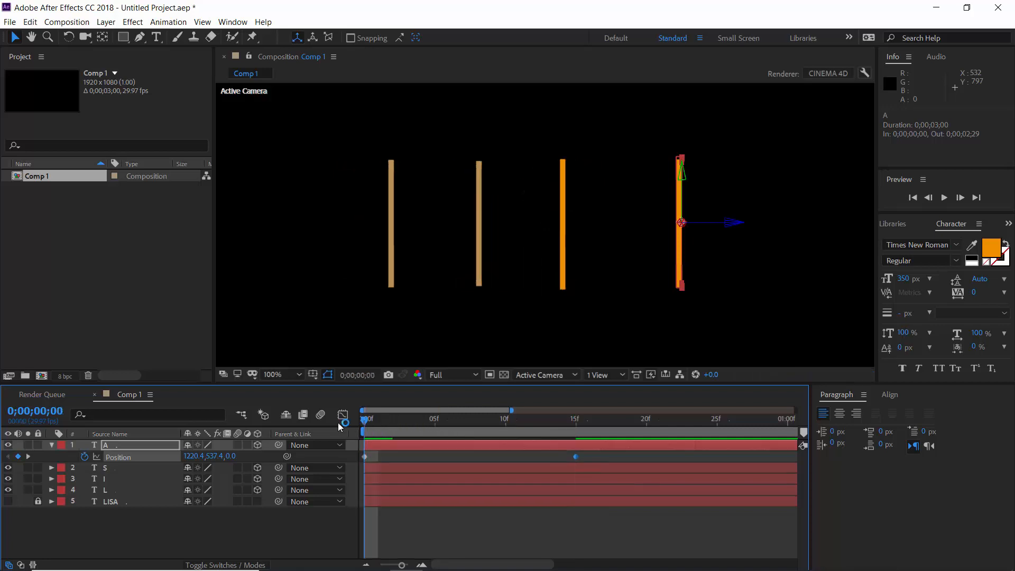
mouse_move(186, 457)
mouse_down()
mouse_move(148, 457)
mouse_move(196, 456)
mouse_up()
click(450, 520)
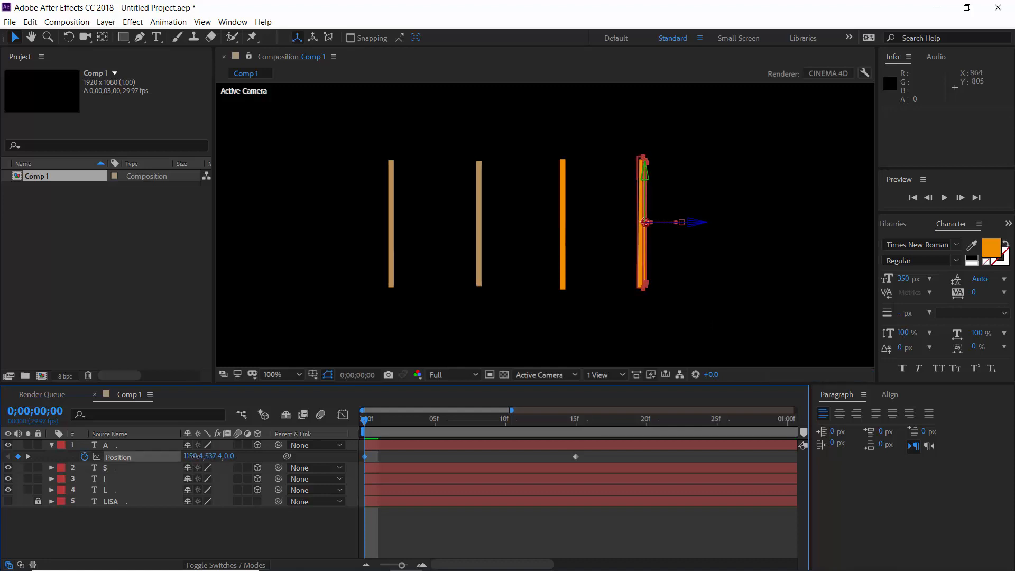
click(588, 520)
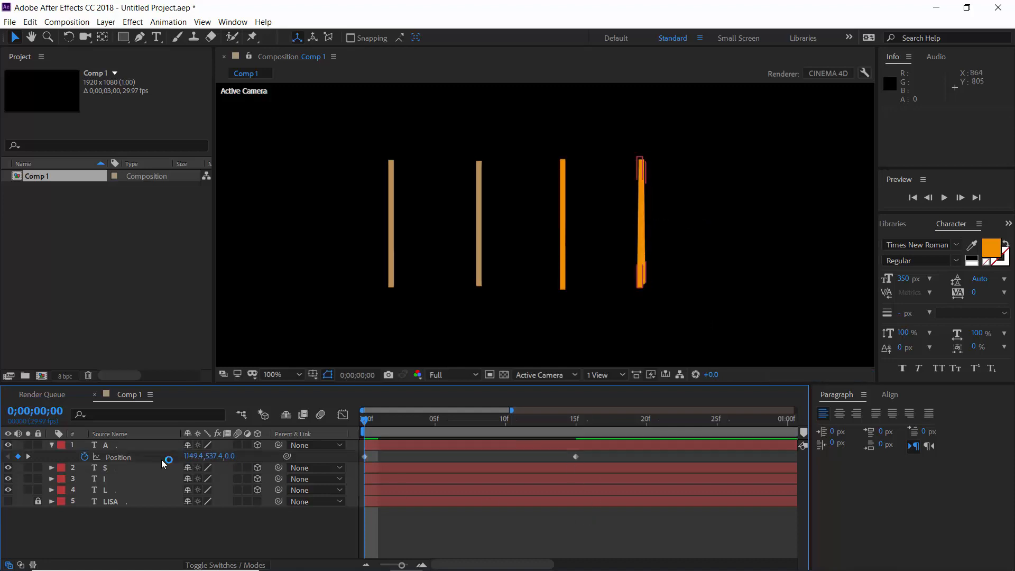
Adjust the A layer's Y Rotation to -86° at the first frame to turn the moved letter edge-on
click(150, 449)
key(r)
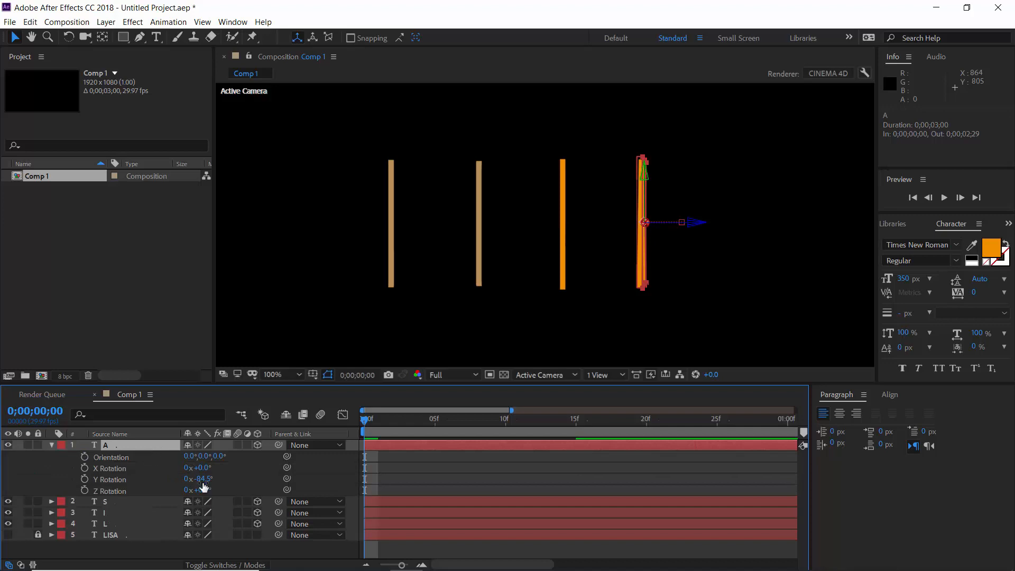
drag(205, 479, 205, 478)
click(545, 465)
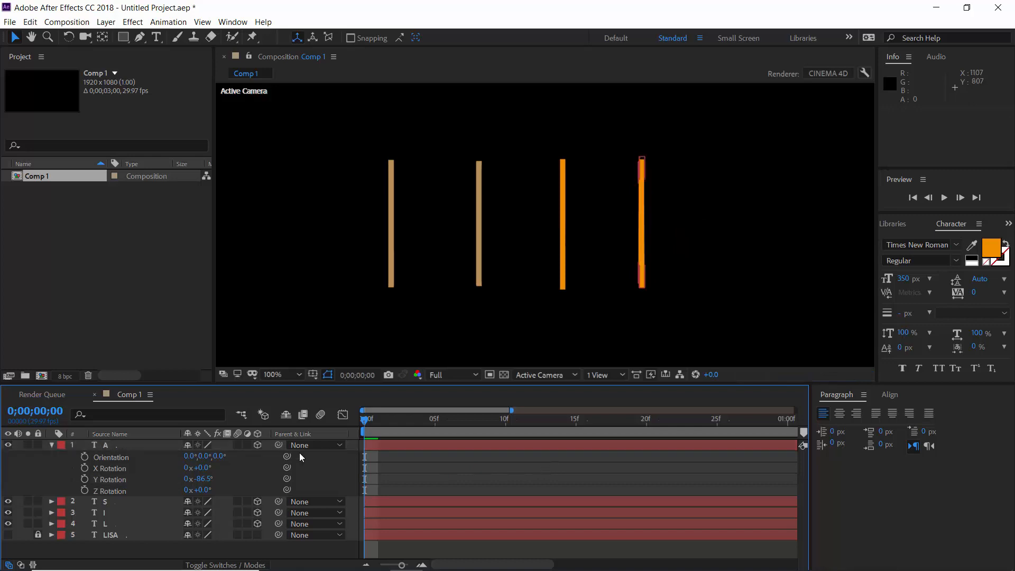
click(205, 479)
key(Return)
click(545, 465)
Set the A layer's X position to 1151 at the first frame
click(151, 448)
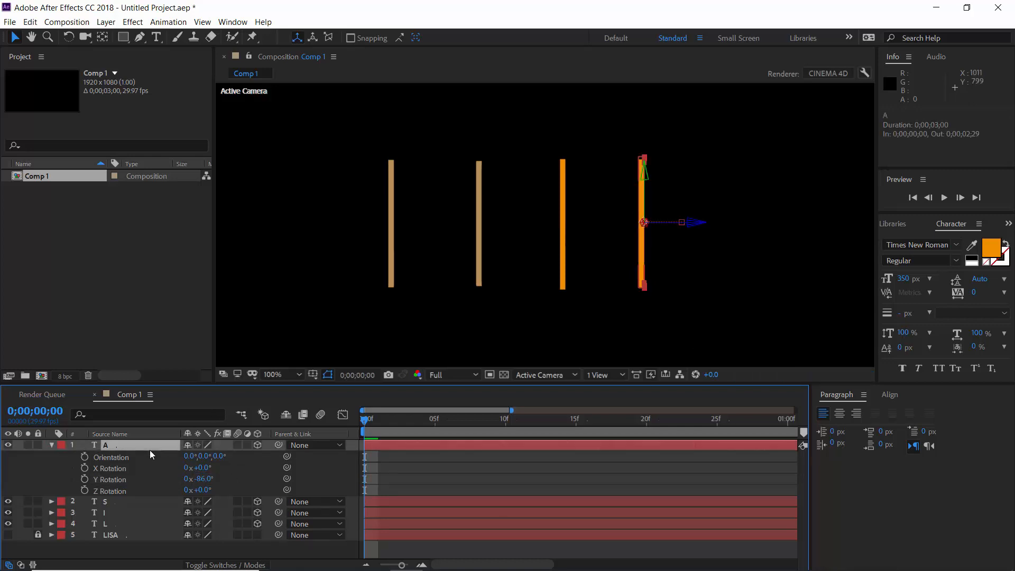
key(p)
click(193, 456)
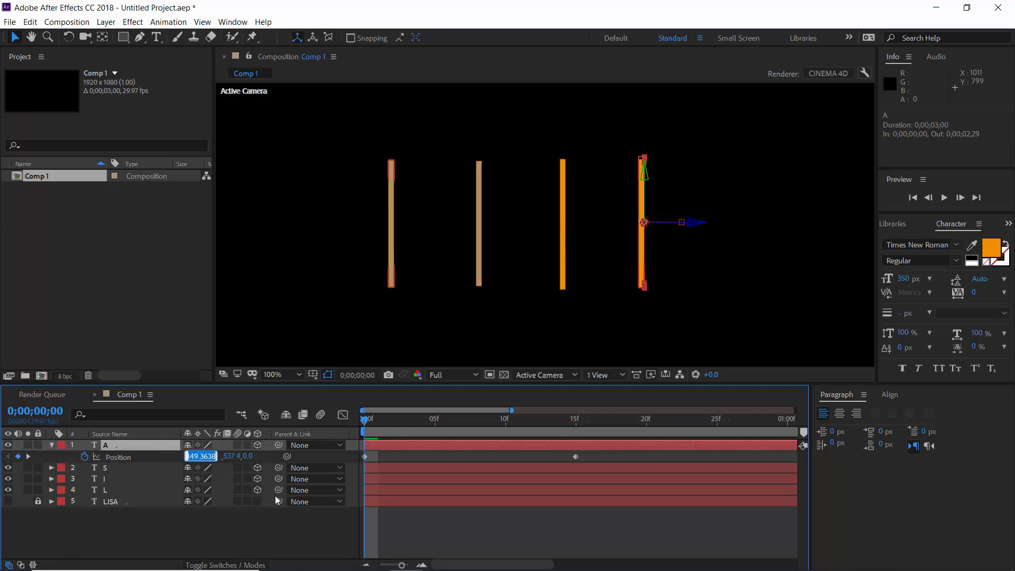
text(1151)
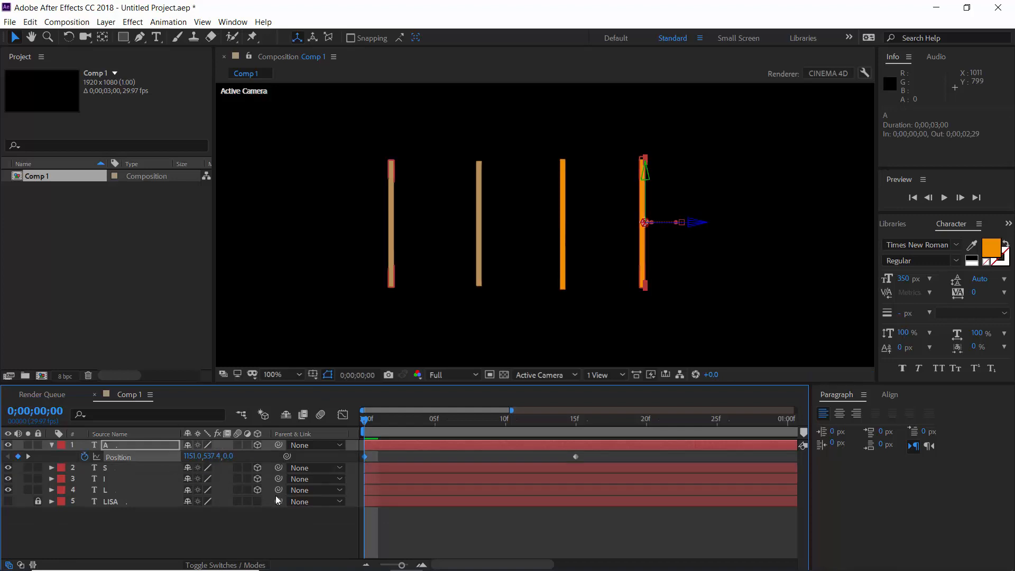
Try an X position of 1155 for the A layer at the first frame
click(574, 517)
click(191, 456)
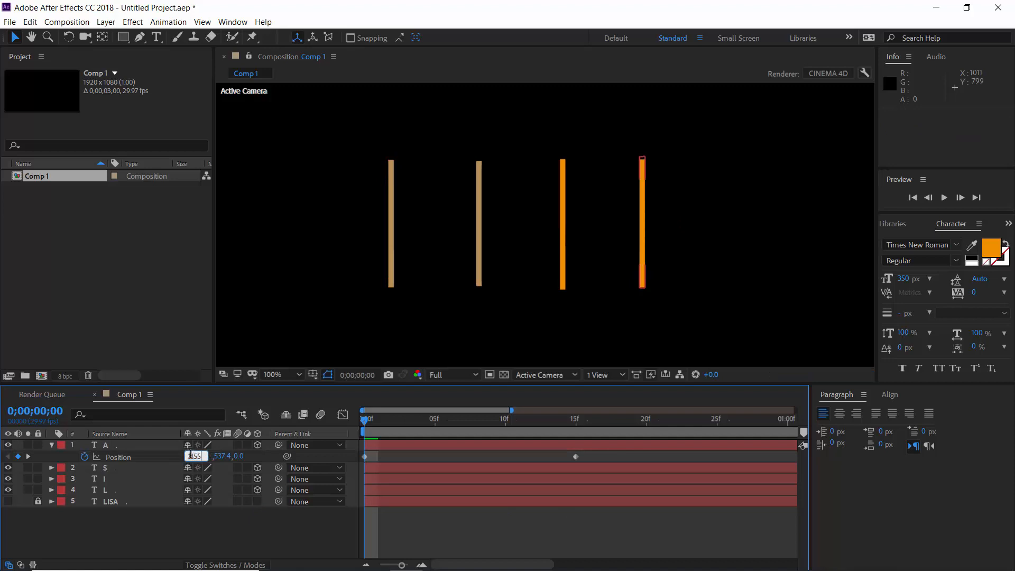
text(1155)
key(Return)
click(503, 497)
Set the A layer's X position to 1153 at the first frame
click(193, 456)
text(11)
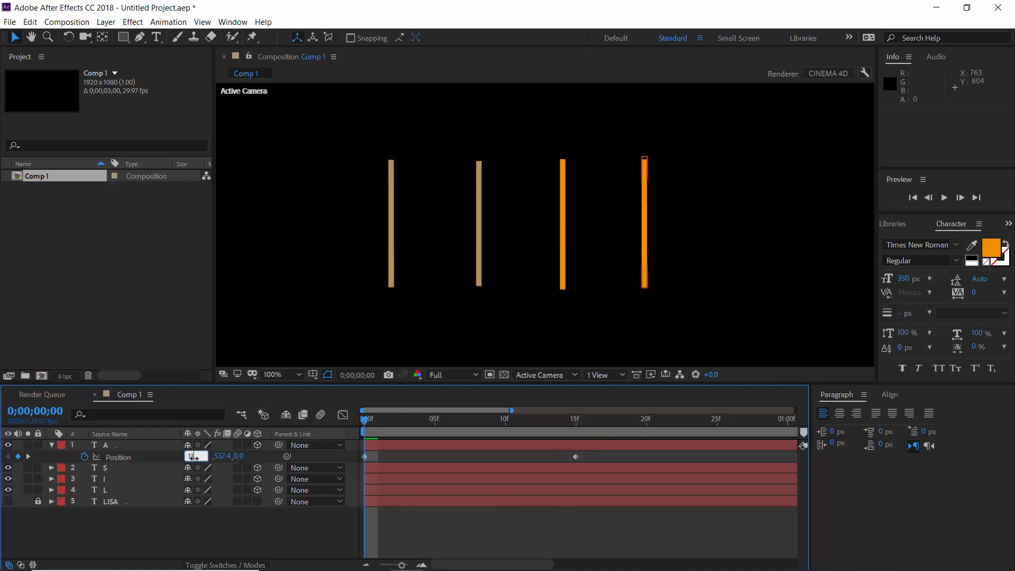
text(53)
key(Return)
click(471, 524)
Keyframe the A layer's Y Rotation at -86° on the first frame and at 0° on 0;00;00;15
click(422, 449)
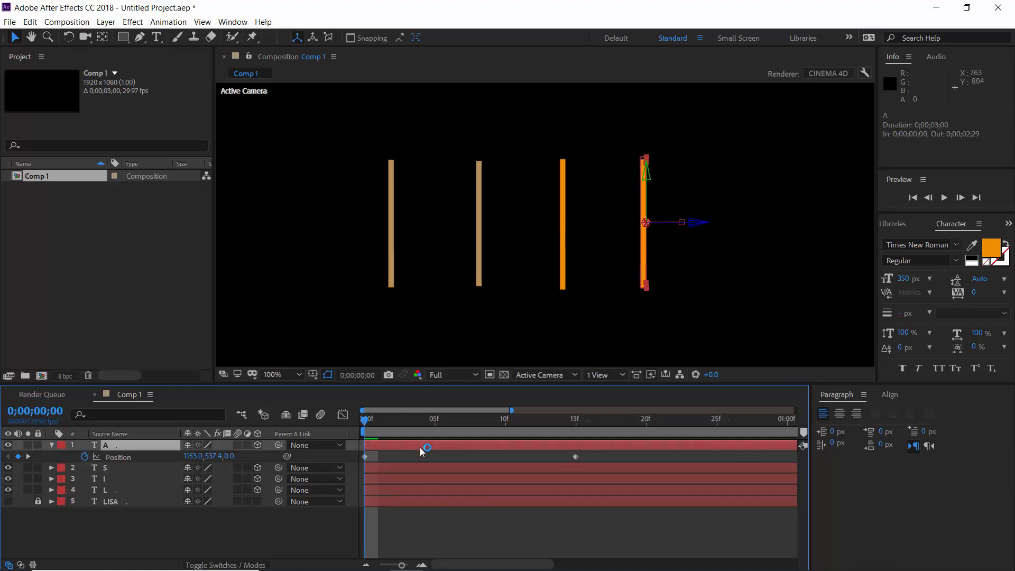
key(r)
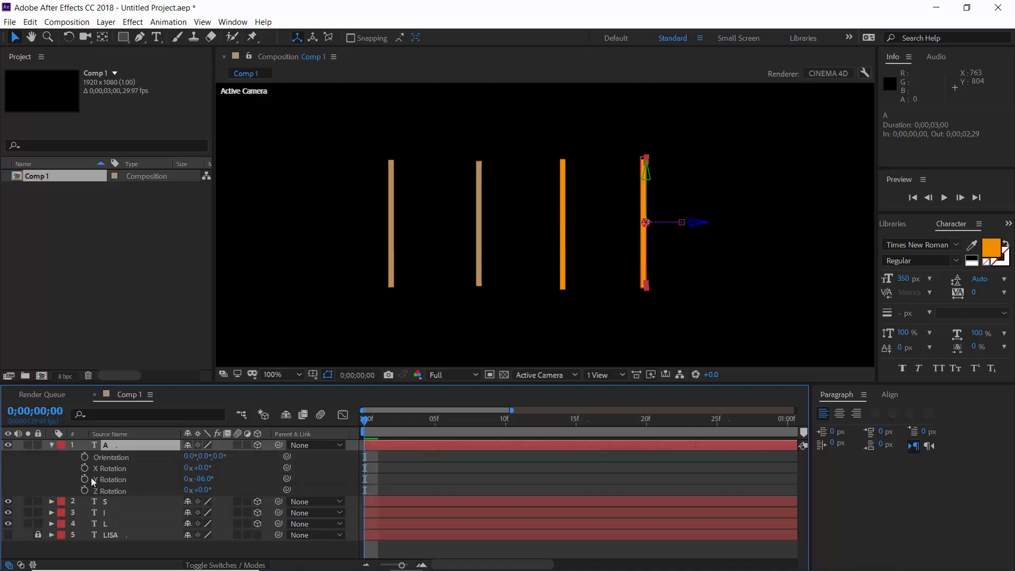
click(85, 479)
click(577, 425)
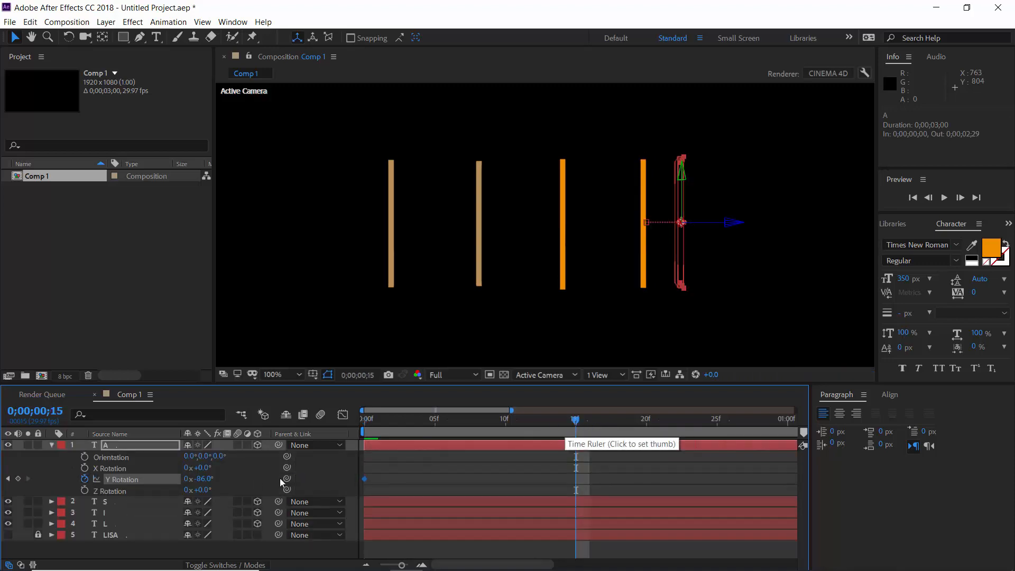
click(203, 479)
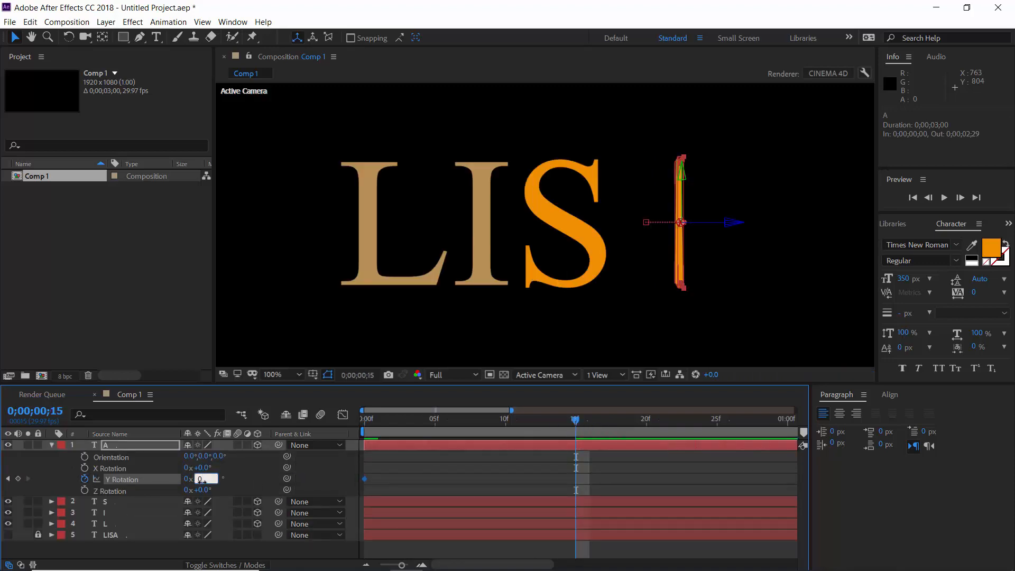
key(Return)
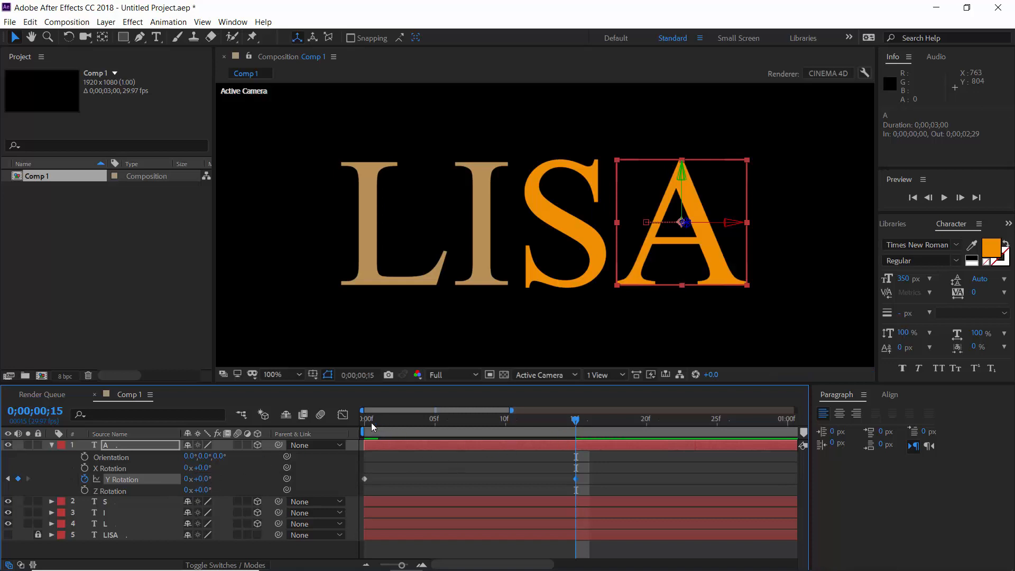
click(373, 426)
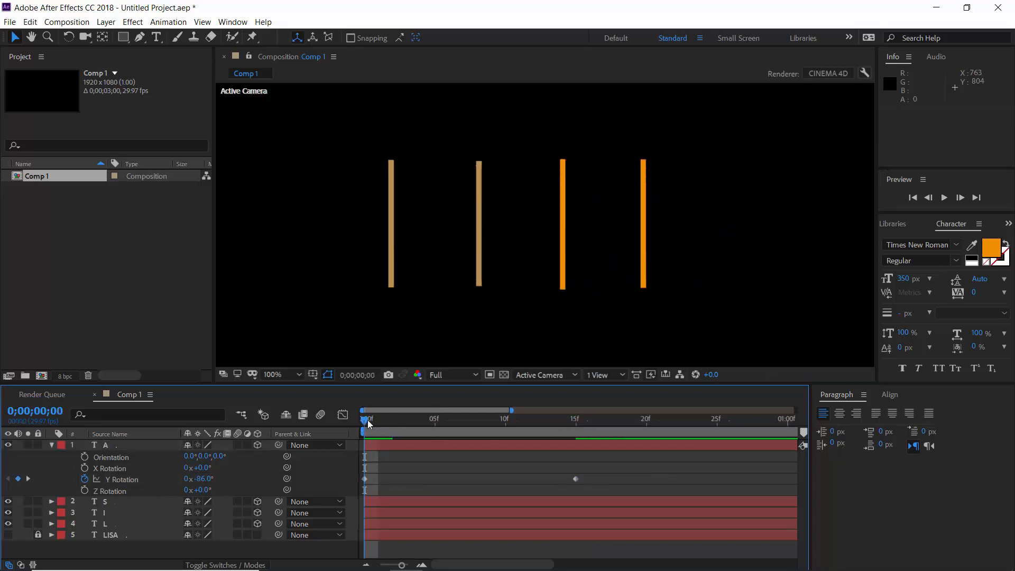
At 0;00;00;15, match the fill color of the A and S layers to the tan of the I letter
drag(368, 425, 573, 430)
click(579, 445)
shift+click(572, 501)
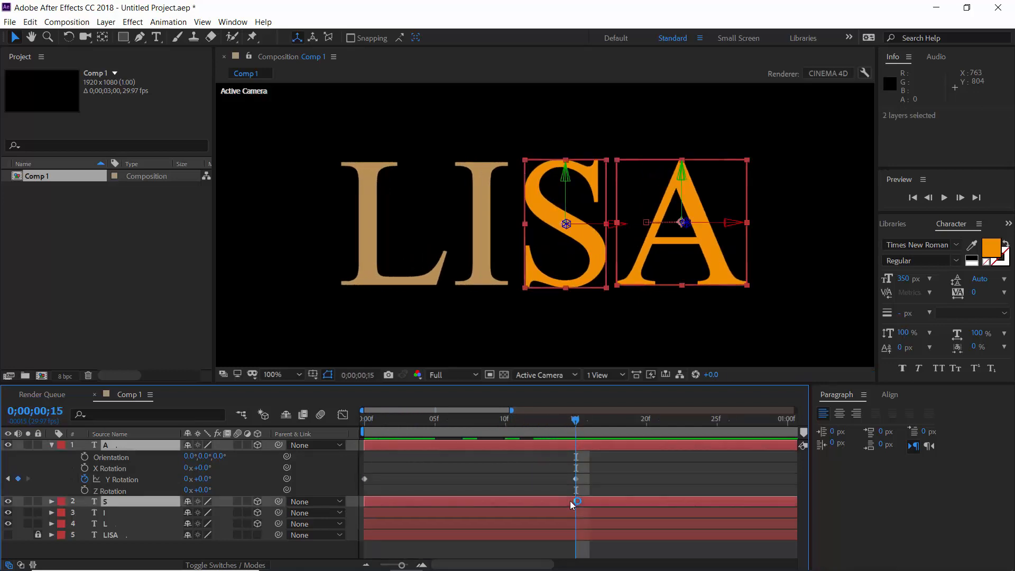
click(972, 245)
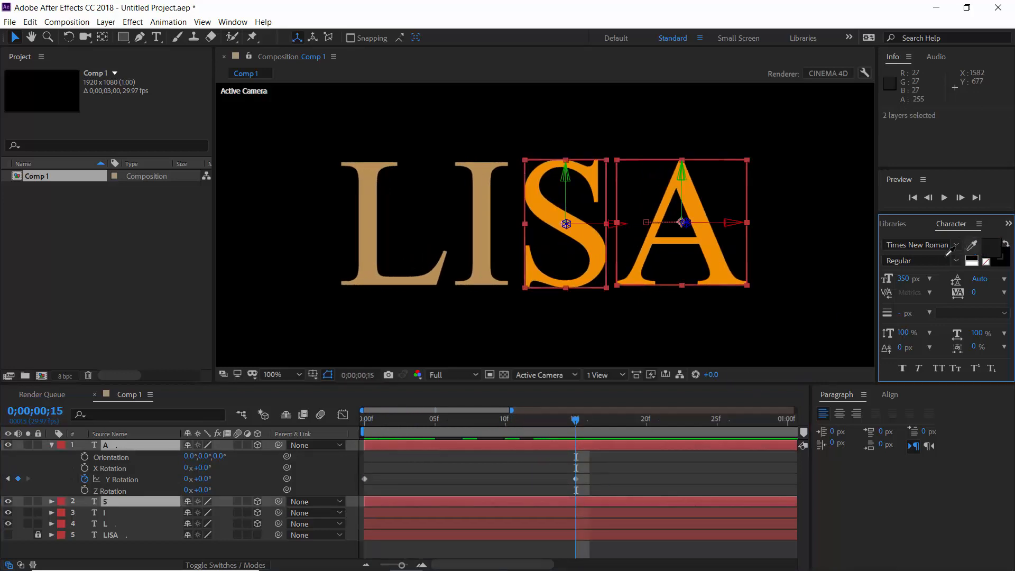
click(493, 221)
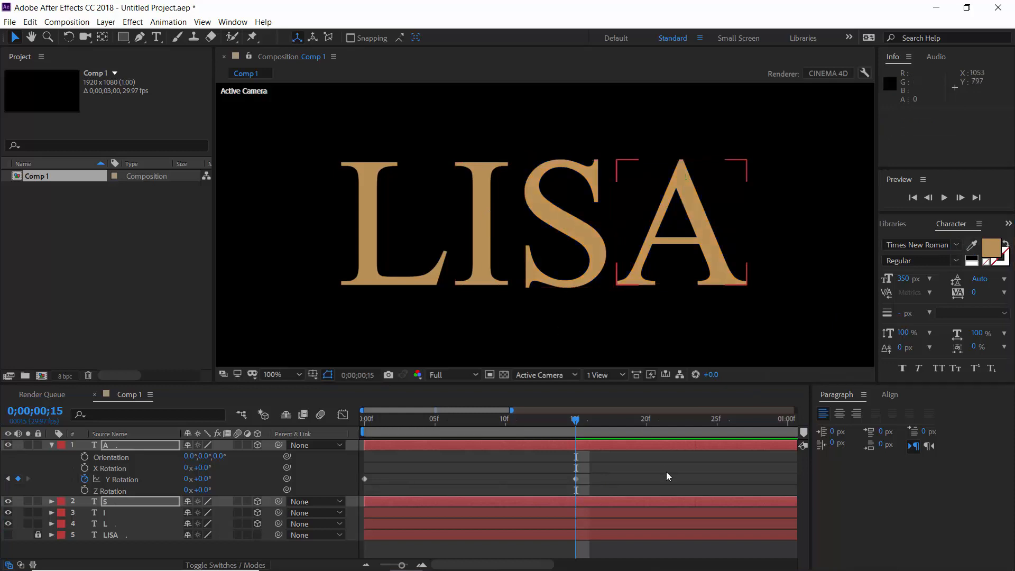
Fit the composition view, return to the first frame, and unlock and delete the LISA reference layer
click(299, 375)
click(273, 153)
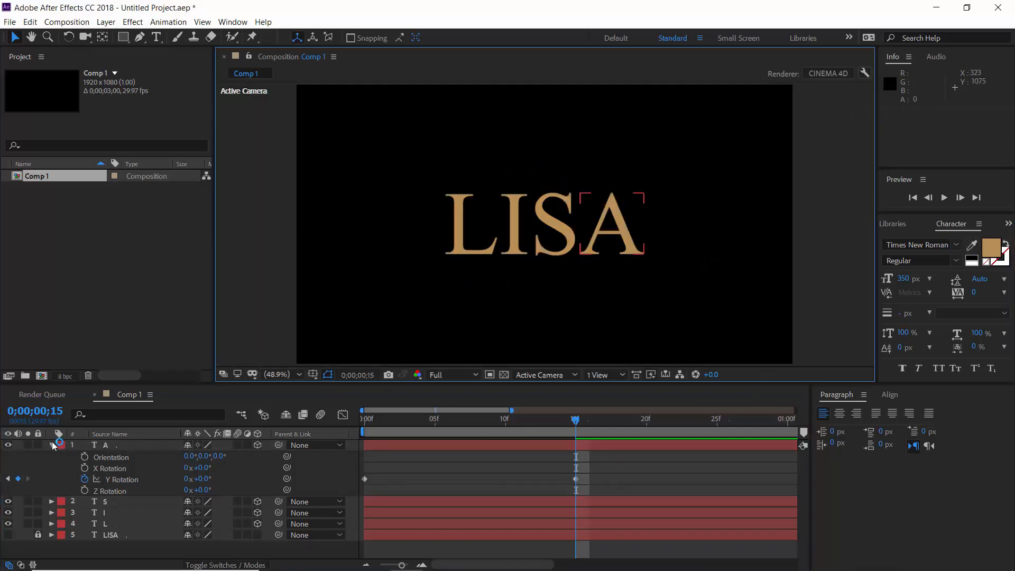
click(51, 446)
drag(380, 417, 365, 417)
click(38, 491)
click(113, 490)
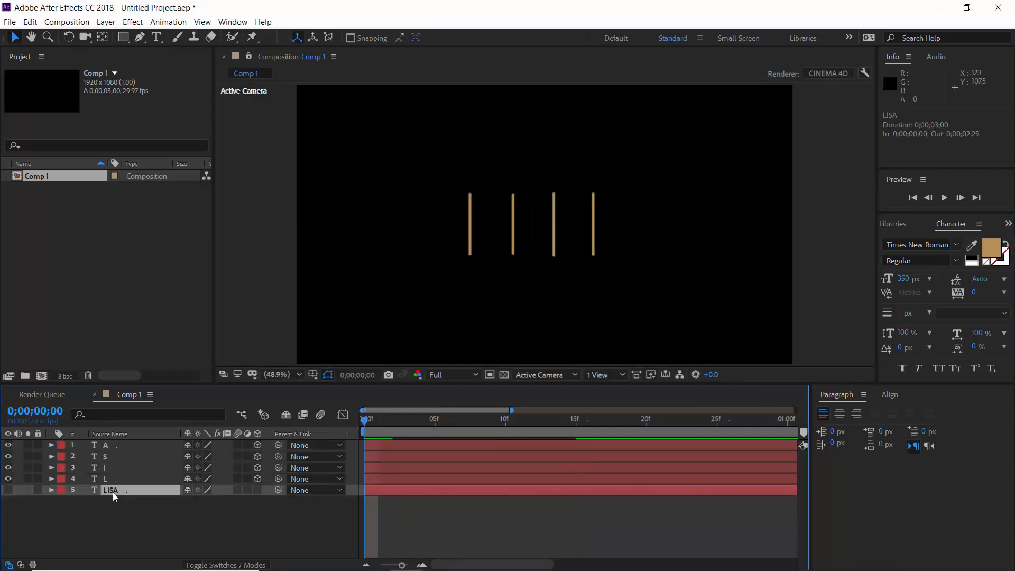
key(Delete)
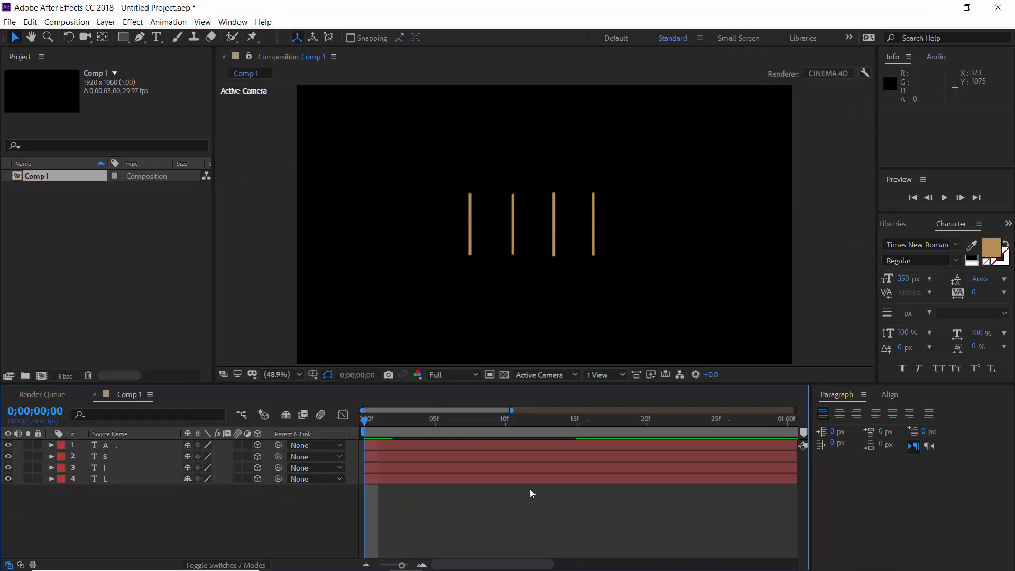
Play back the animation to check how the four letters rotate into view
key(space)
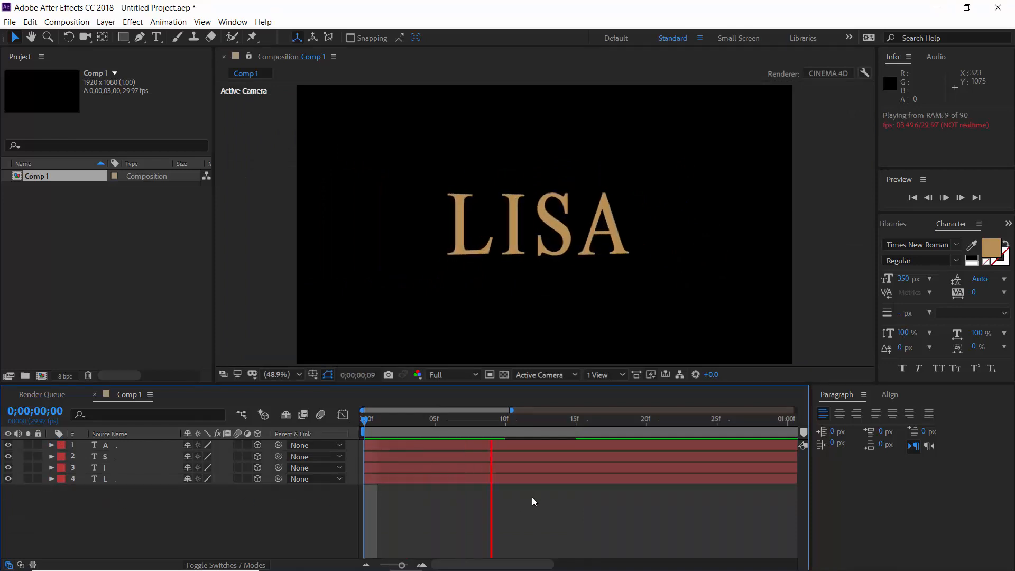
key(space)
key(space)
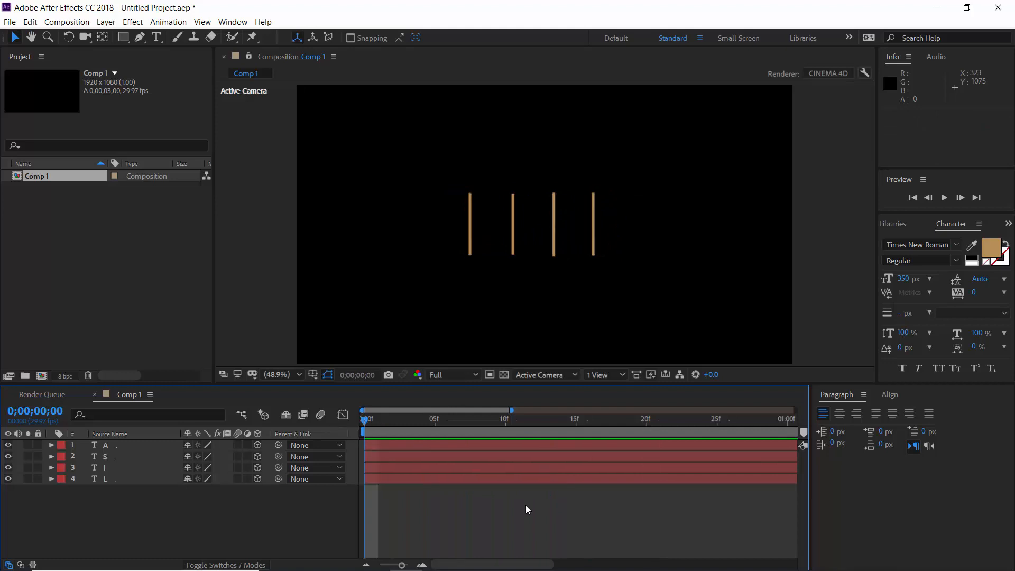
key(space)
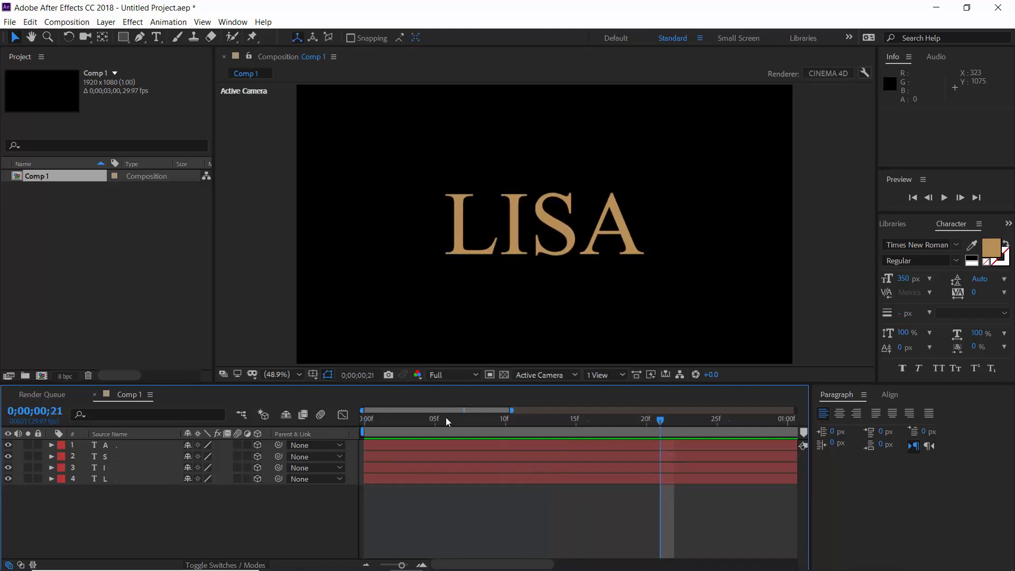
Duplicate the A, S, I and L layers with the time at the first frame
key(Home)
click(473, 445)
shift+click(471, 468)
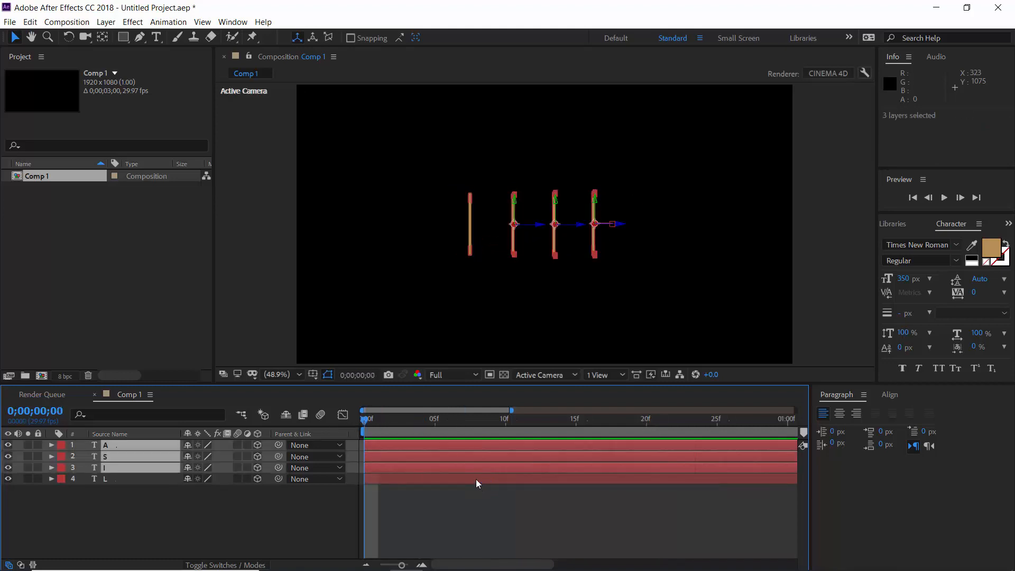
shift+click(476, 479)
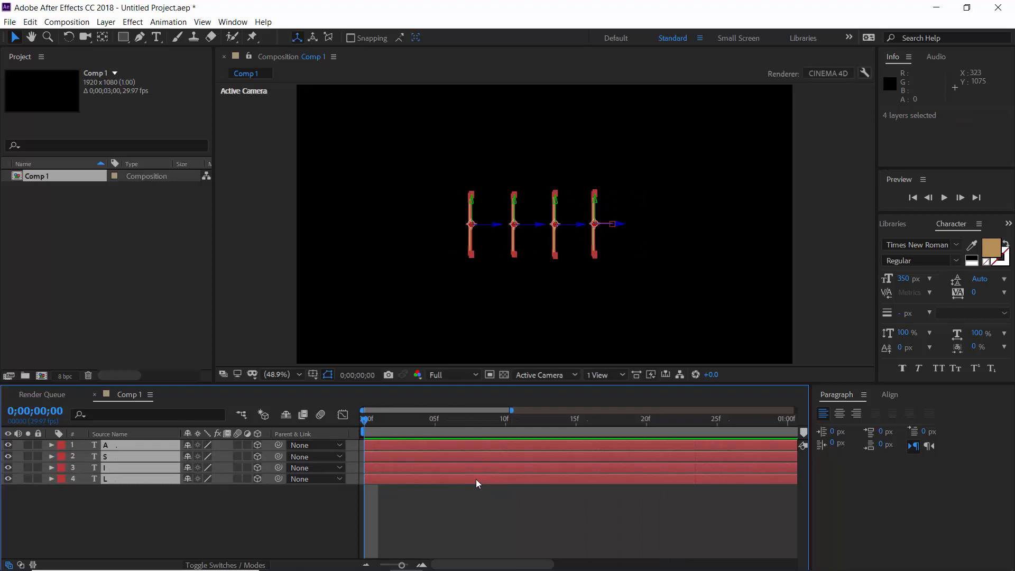
key(ctrl+v)
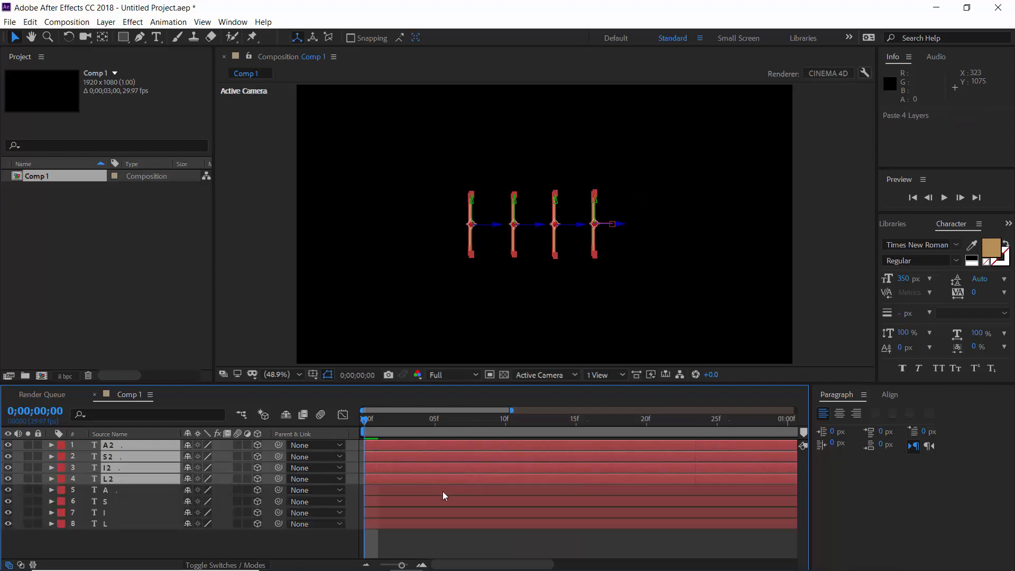
Remove the Position and Y Rotation keyframes from the duplicated A2, S2, I2 and L2 layers, keeping their edge-on first-frame values
key(u)
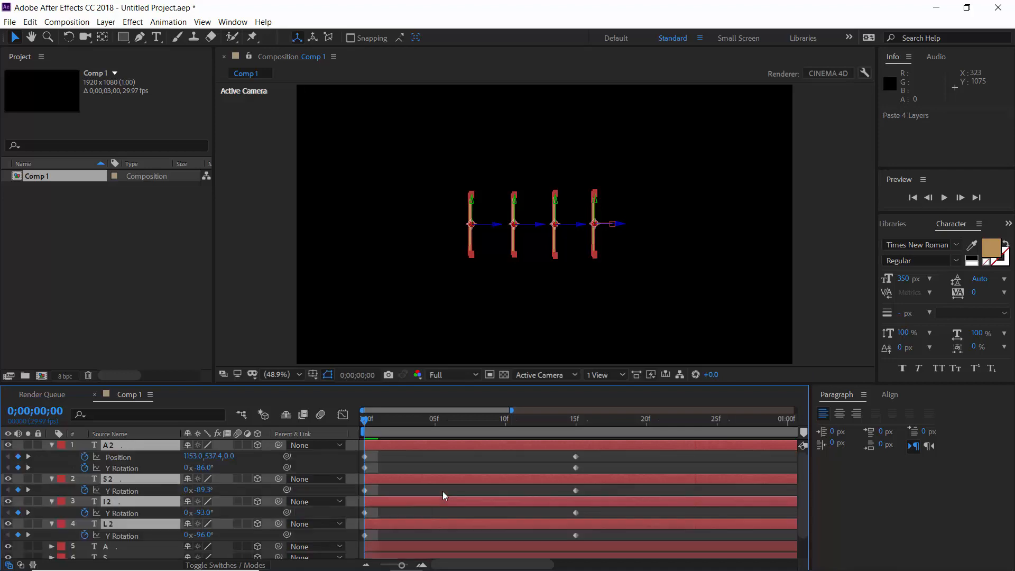
click(84, 456)
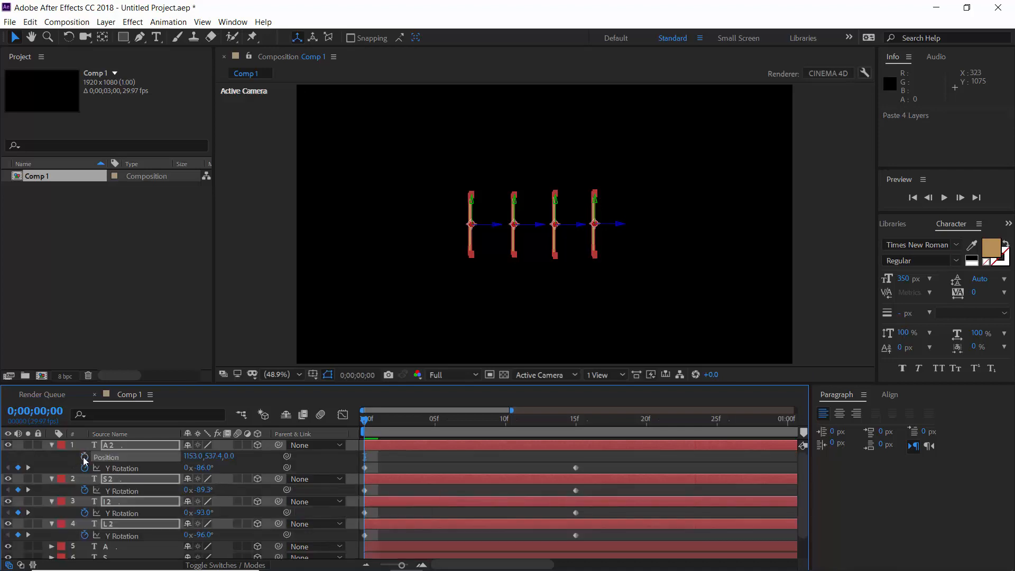
click(84, 469)
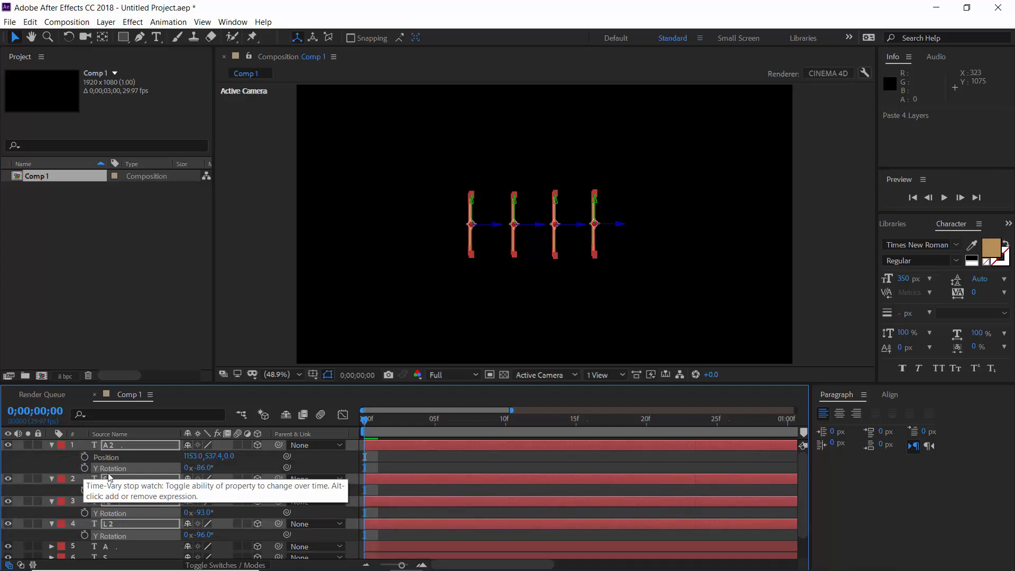
key(u)
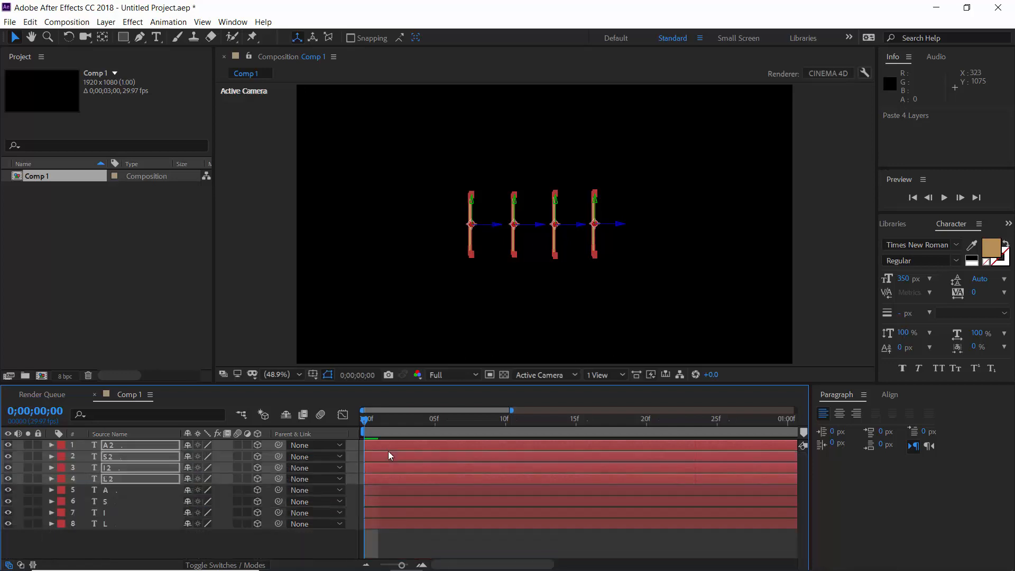
Shift the original A, S, I and L layers in time to start at 0;00;00;20
click(411, 535)
click(380, 491)
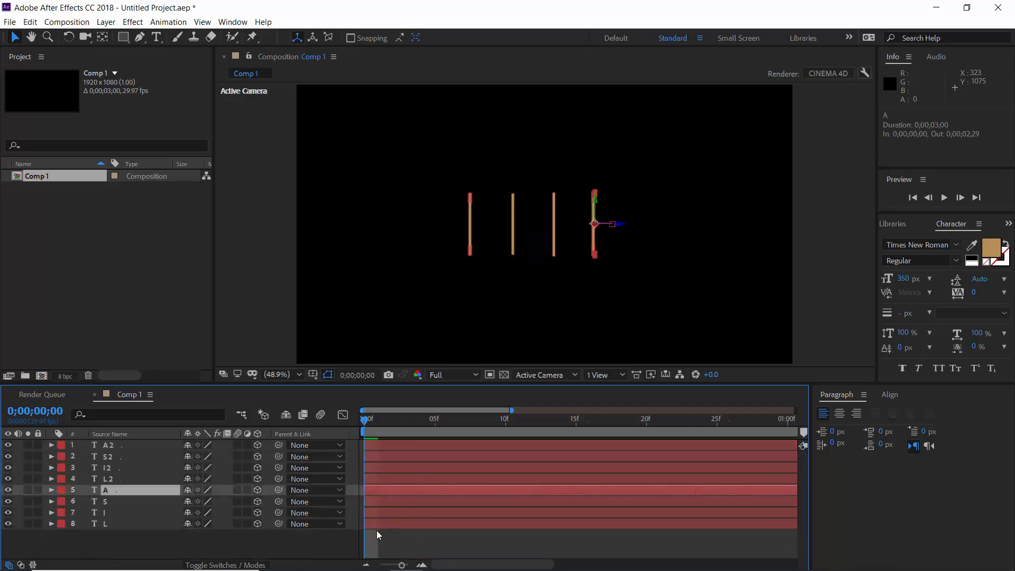
shift+click(376, 525)
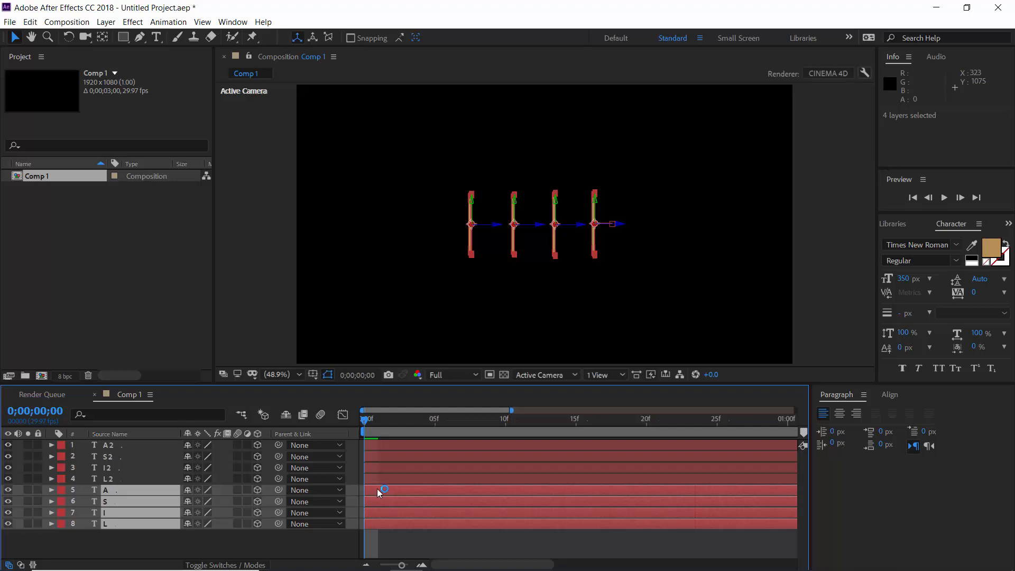
drag(381, 491, 661, 489)
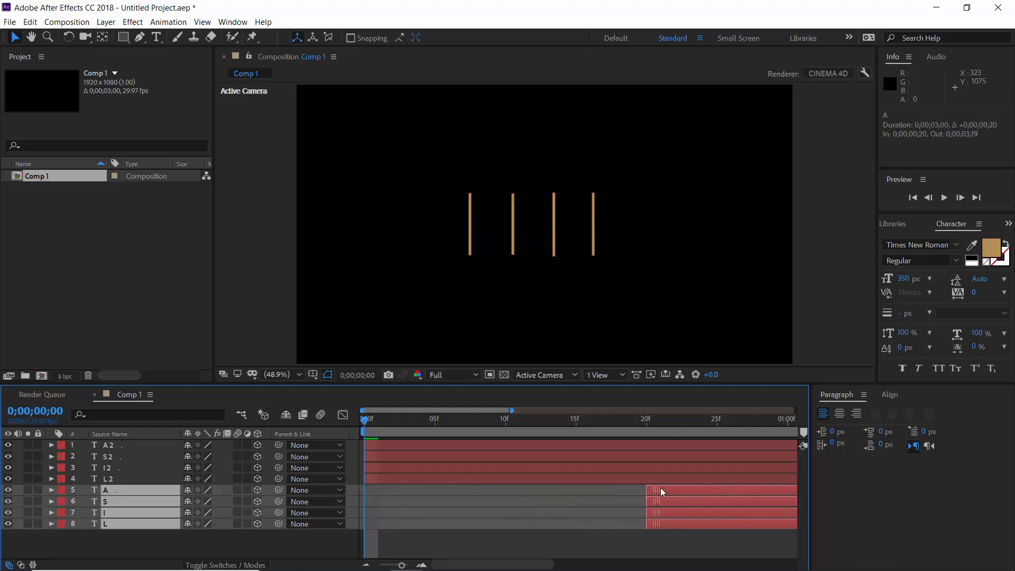
click(510, 522)
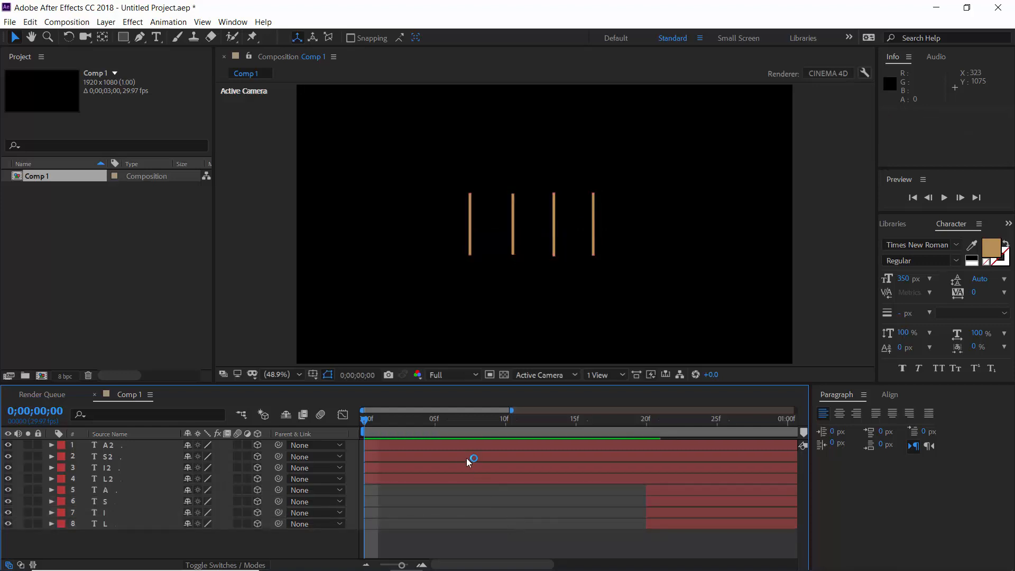
Reveal the Position property of the A2, S2, I2 and L2 layers
click(460, 446)
shift+click(460, 476)
key(p)
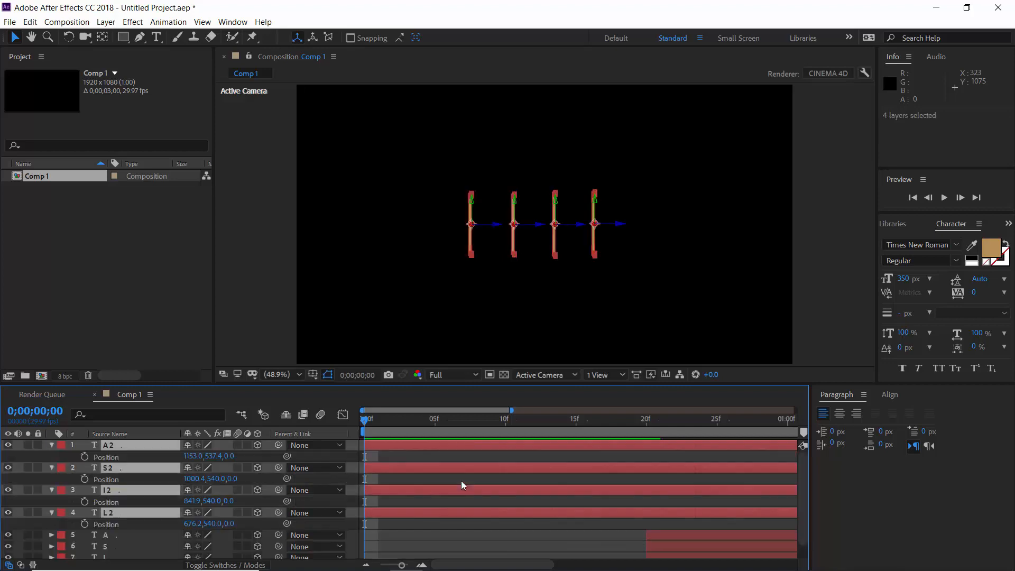
click(461, 480)
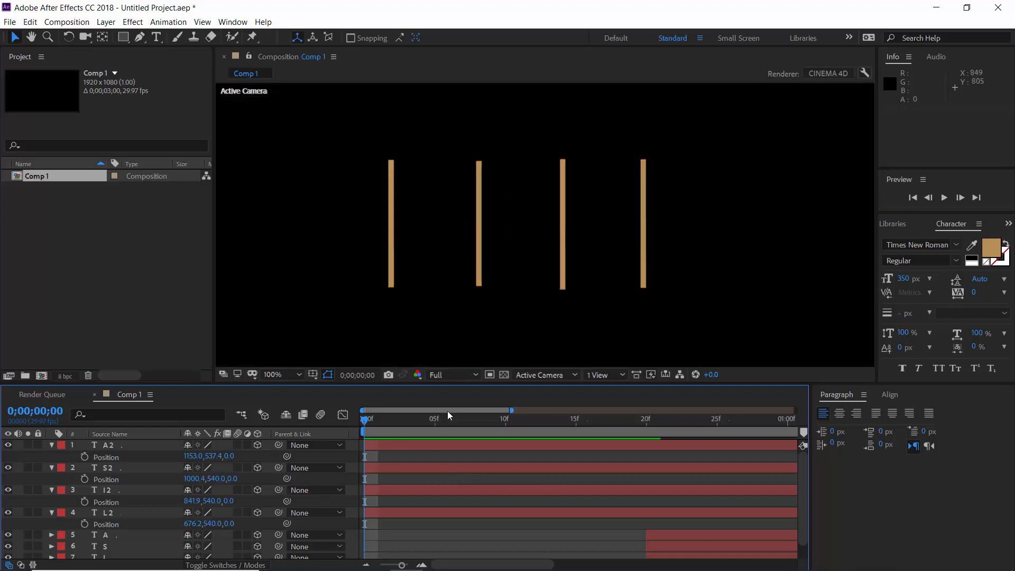
Try an X position of 920 for the I2 layer without keyframes, and undo the position changes
click(481, 259)
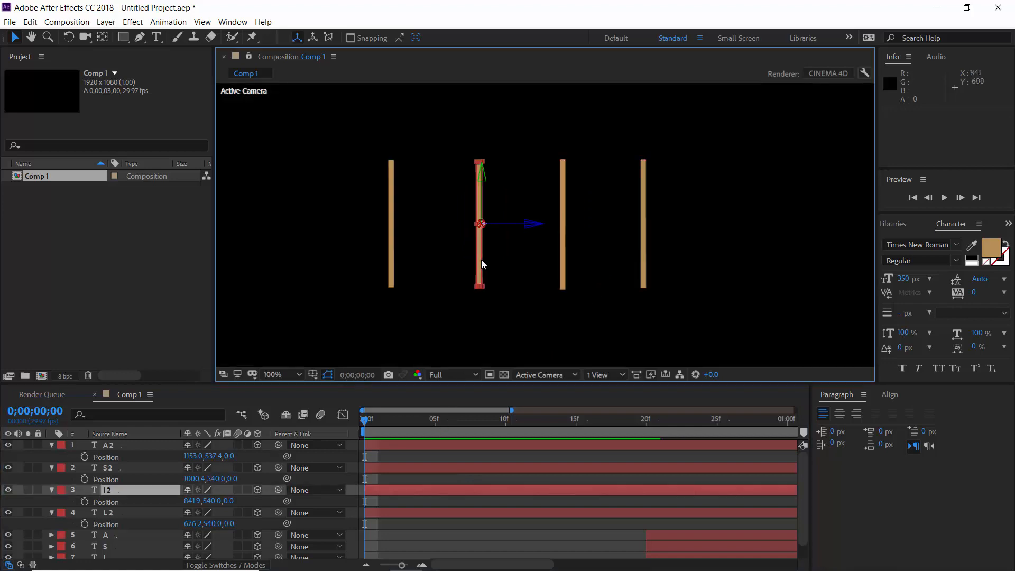
drag(239, 503, 245, 507)
click(203, 501)
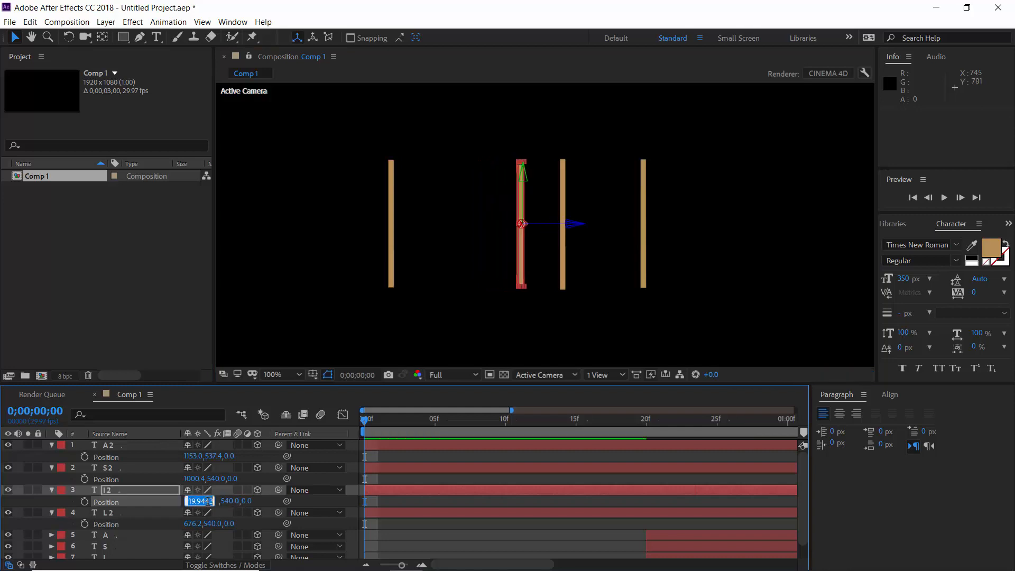
text(920)
key(Return)
key(F2)
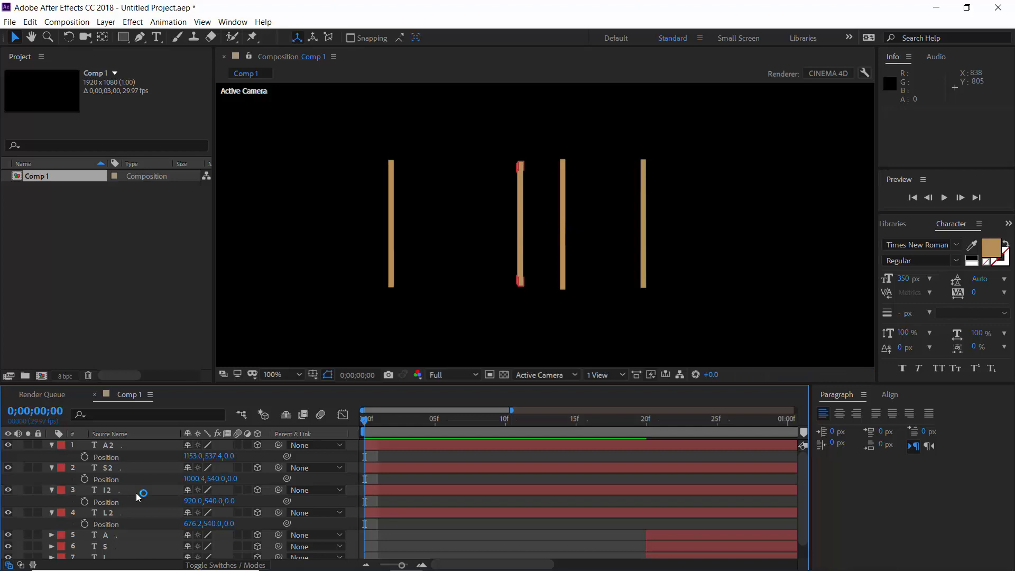
click(136, 496)
key(ctrl+z)
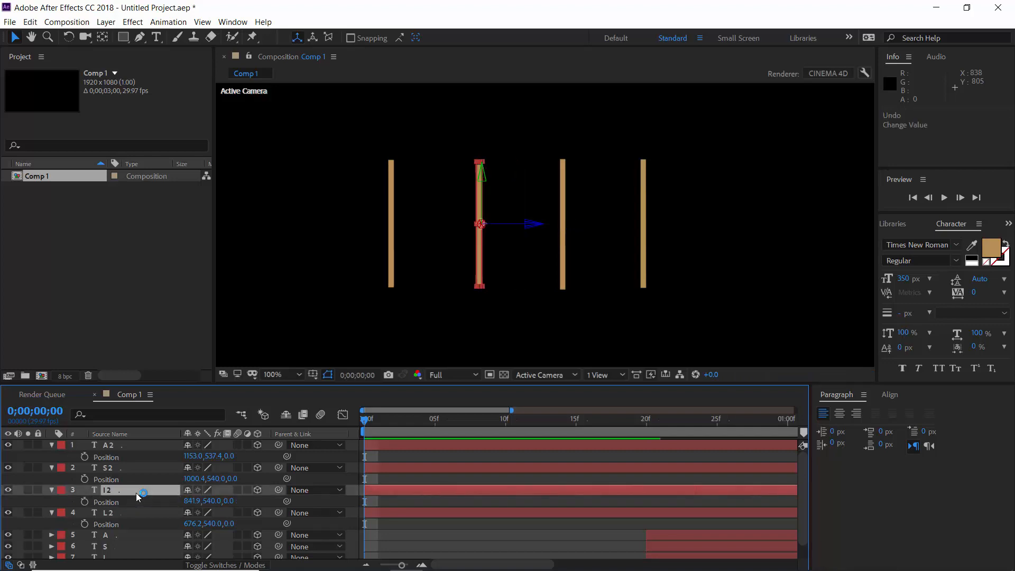
Keyframe the I2 layer's Position and Y Rotation at the first frame and again at 0;00;00;10
click(84, 501)
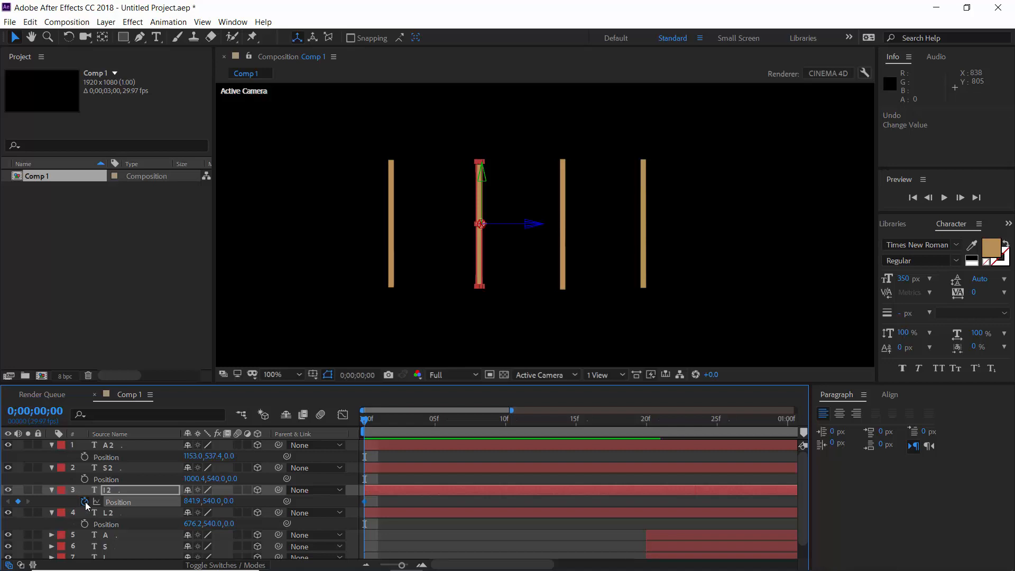
click(115, 491)
key(shift+r)
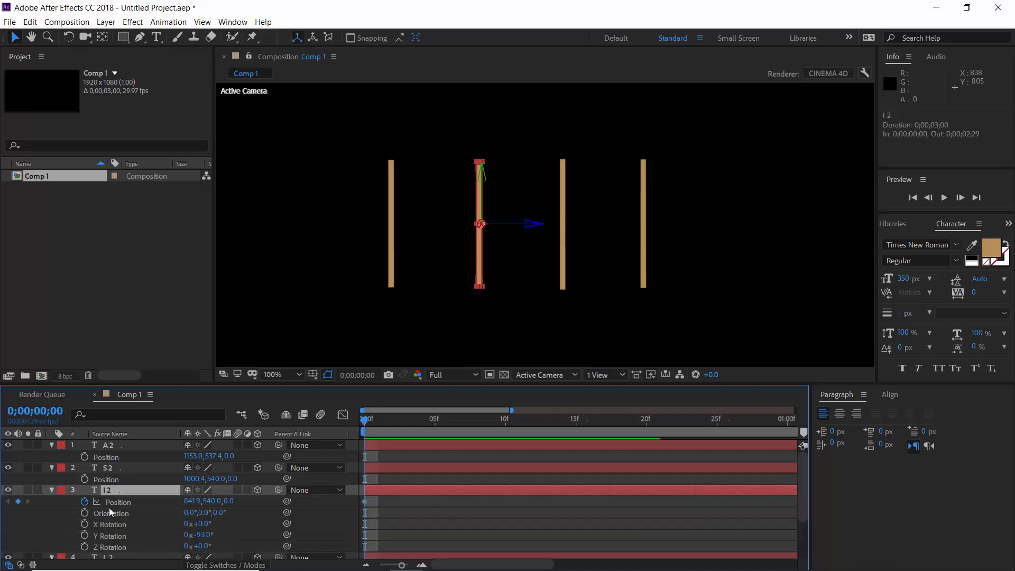
click(85, 535)
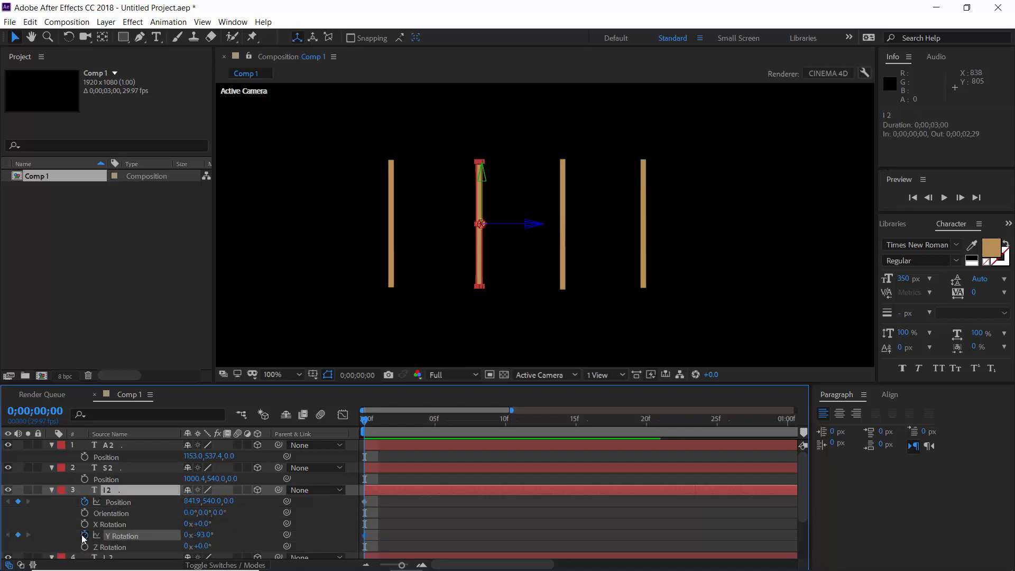
click(506, 425)
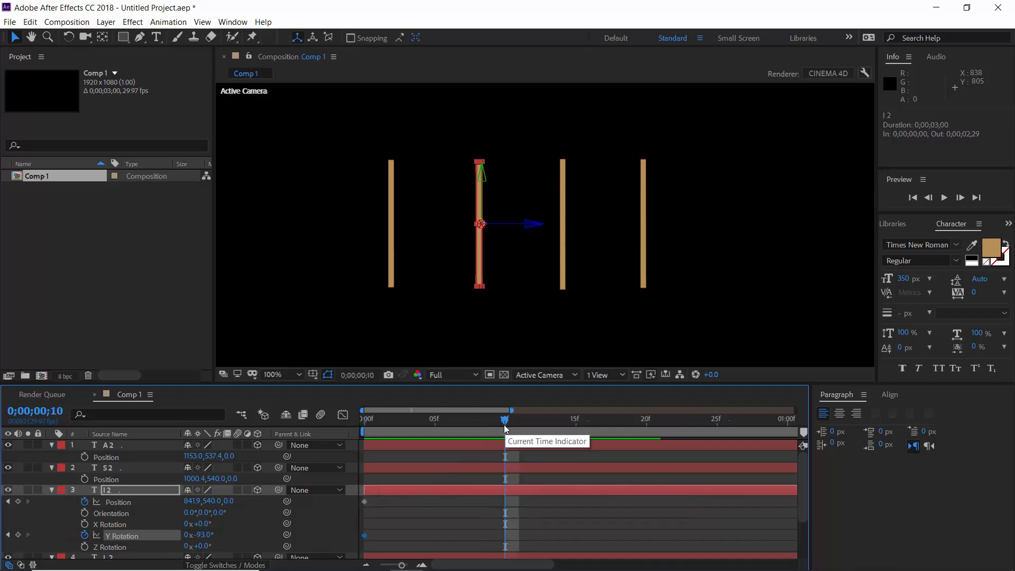
click(18, 535)
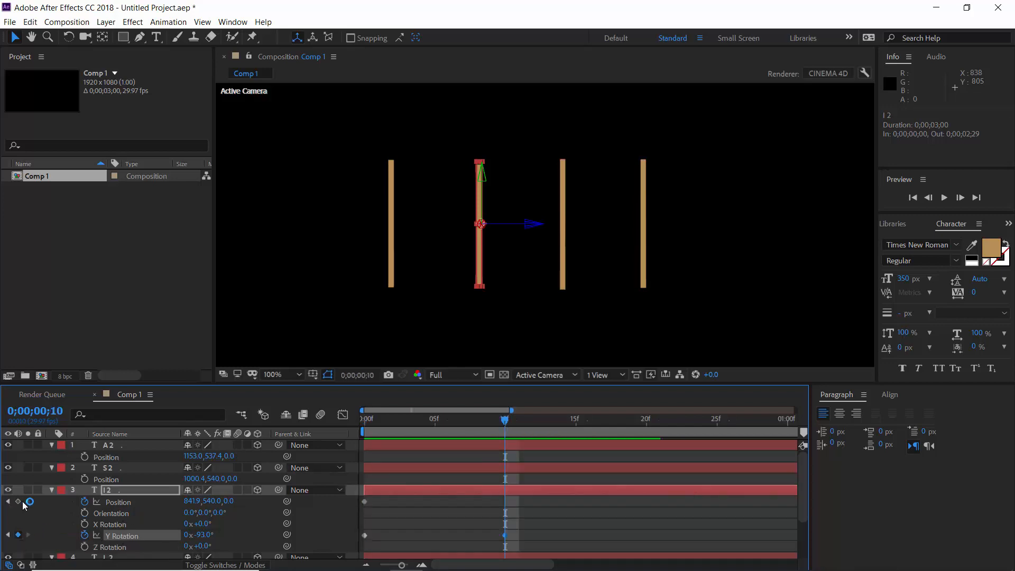
click(18, 501)
Set the I2 layer's X position to 920 at the first frame
click(368, 420)
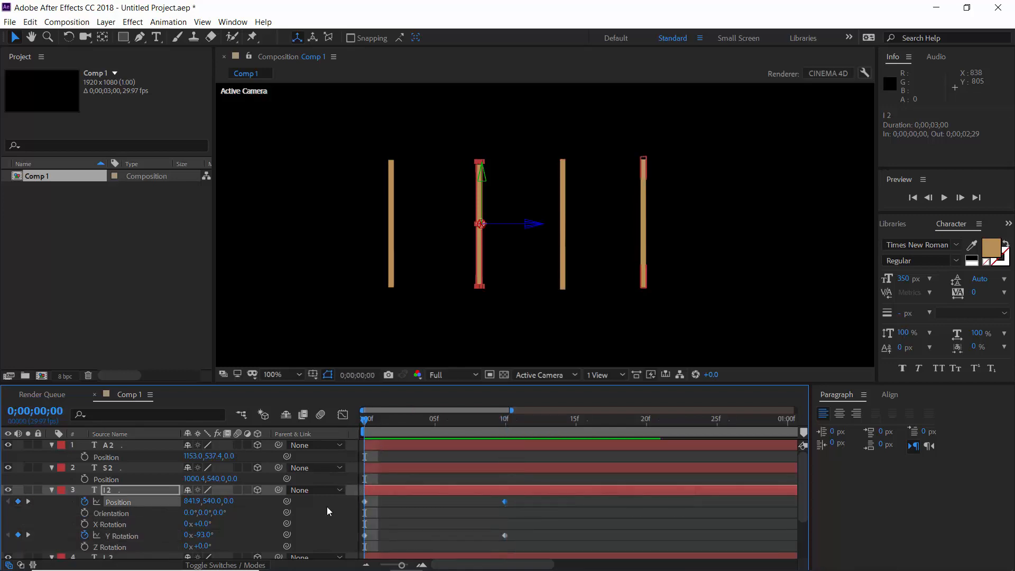
click(192, 501)
text(920)
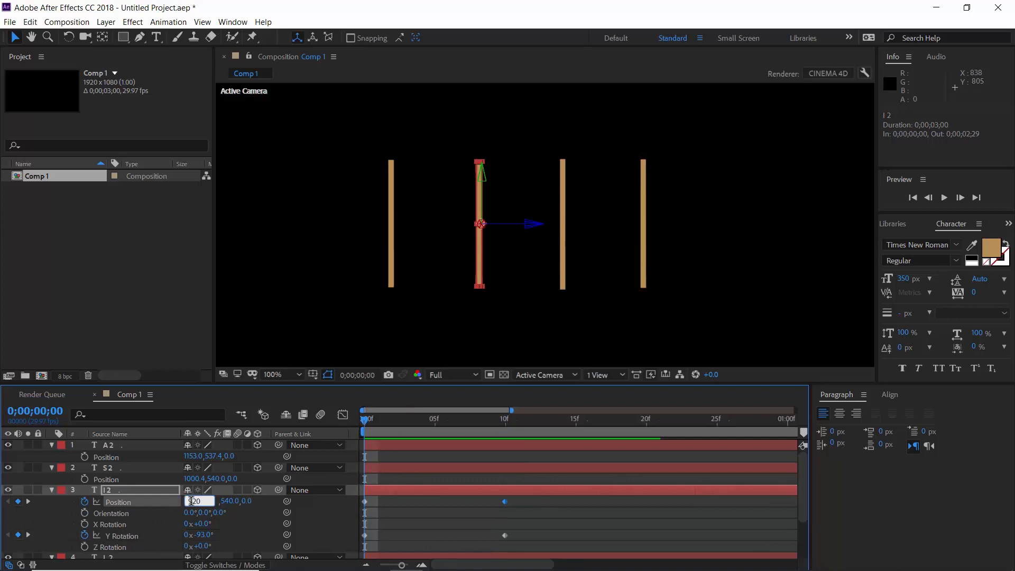
key(Return)
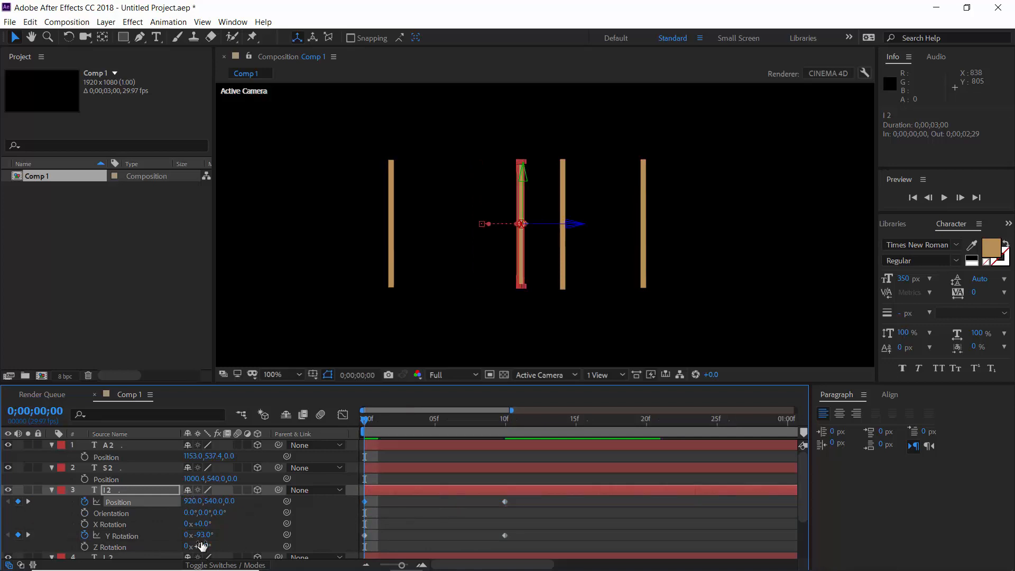
Try first-frame Y Rotation values of -92.5° and -92° on the I2 layer
click(202, 535)
text(-92.5)
key(Return)
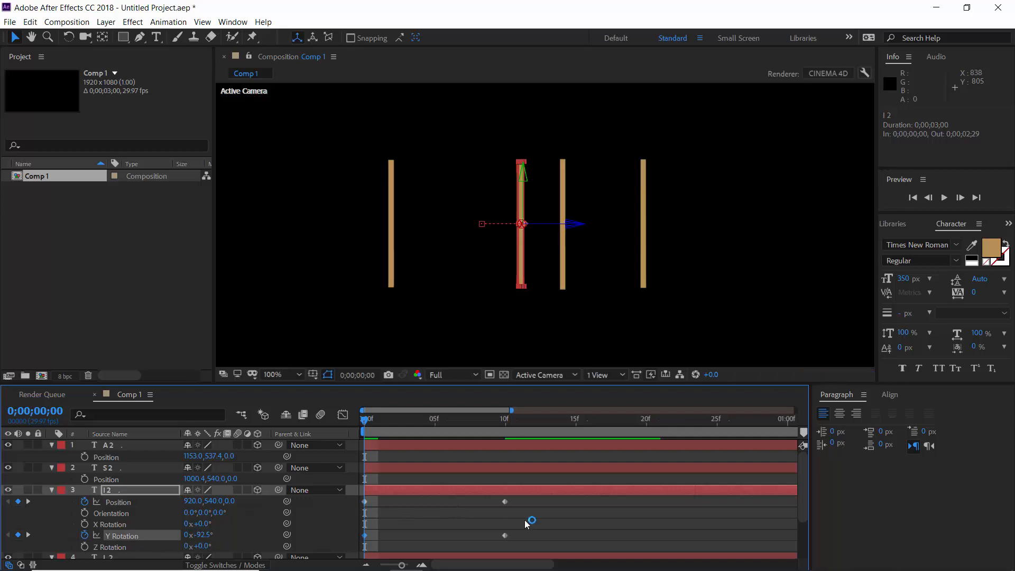
click(604, 341)
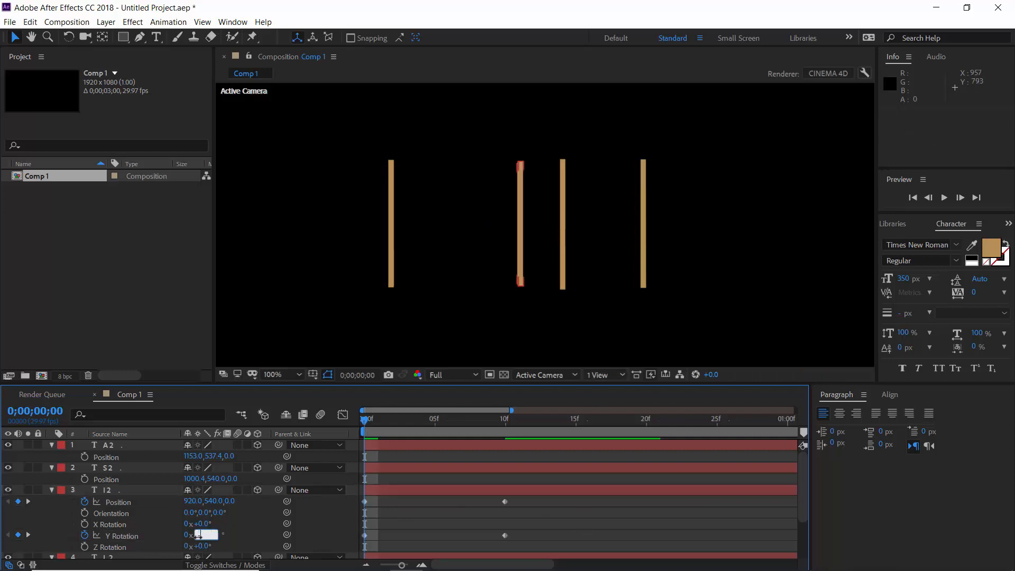
text(-92)
key(Return)
click(636, 520)
key(period)
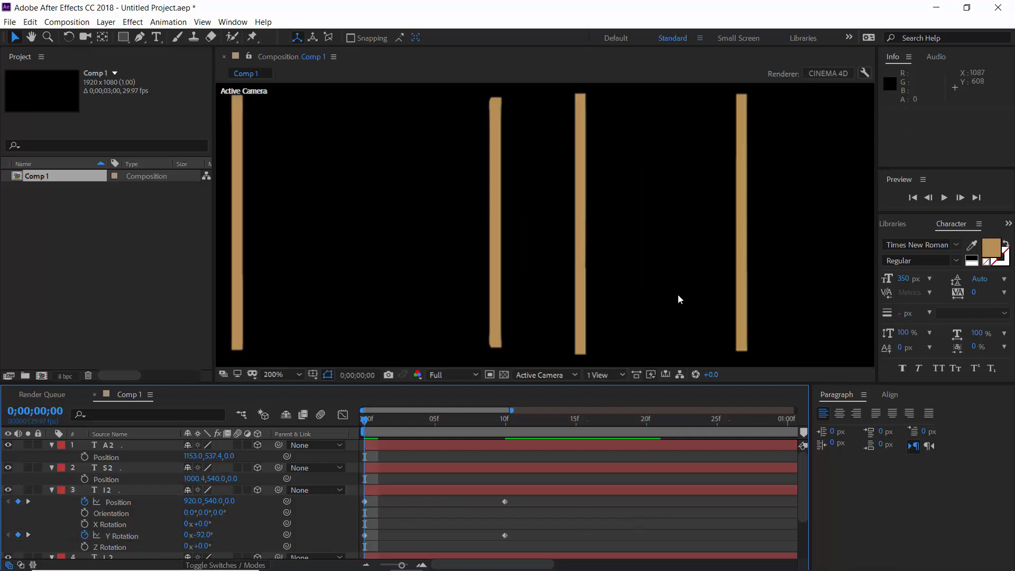
Set the I2 layer's Y Rotation to -91° at the first frame
click(204, 535)
text(-91)
key(Return)
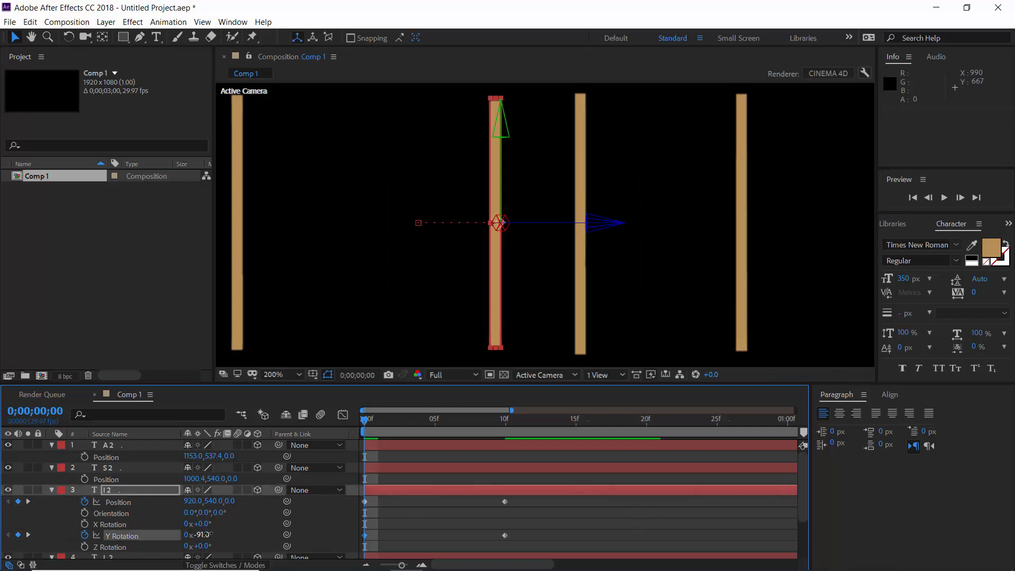
click(558, 509)
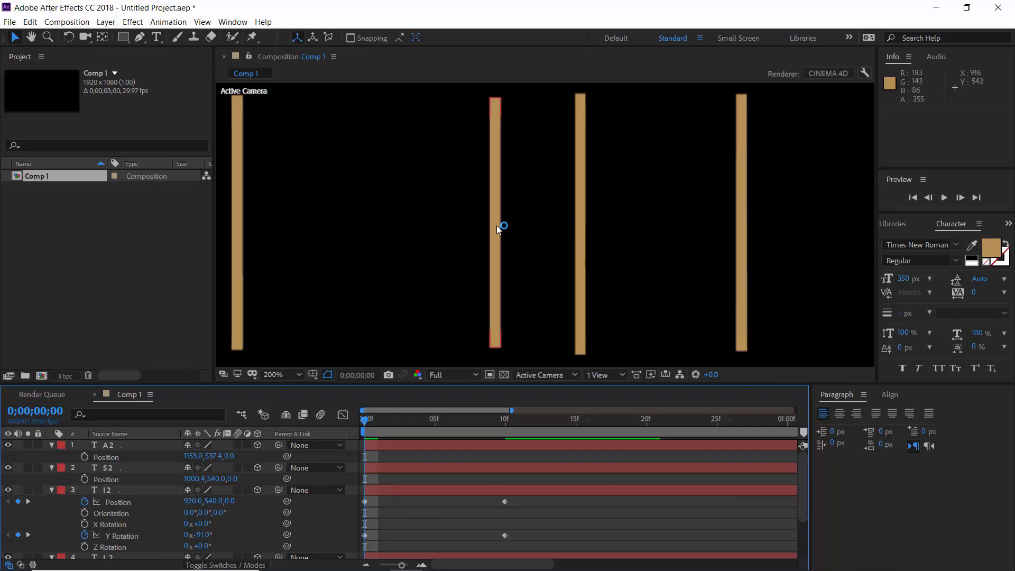
key(comma)
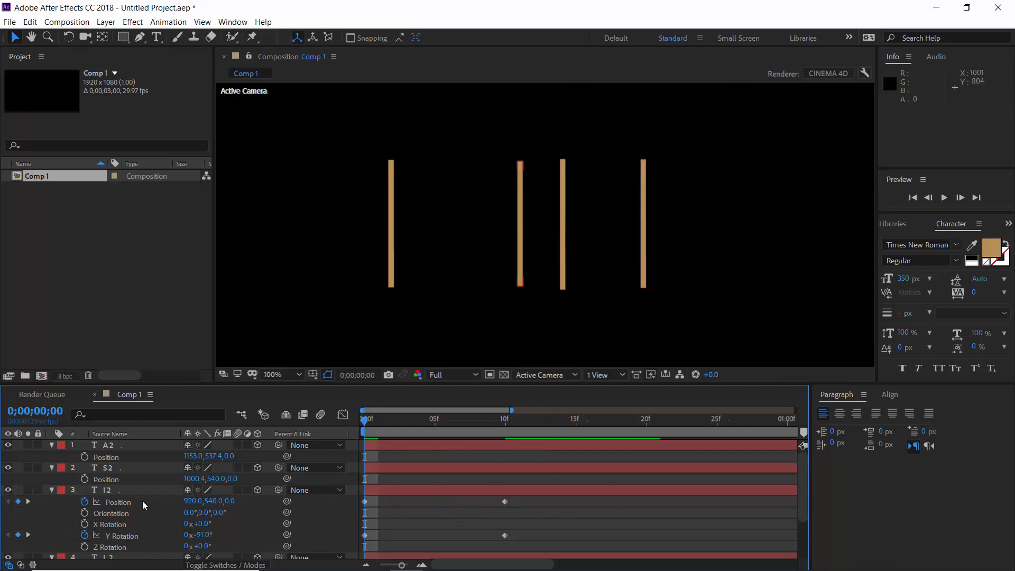
Keyframe the S2 layer's Position and Y Rotation at the first frame and again at 0;00;00;10
click(111, 468)
key(shift+r)
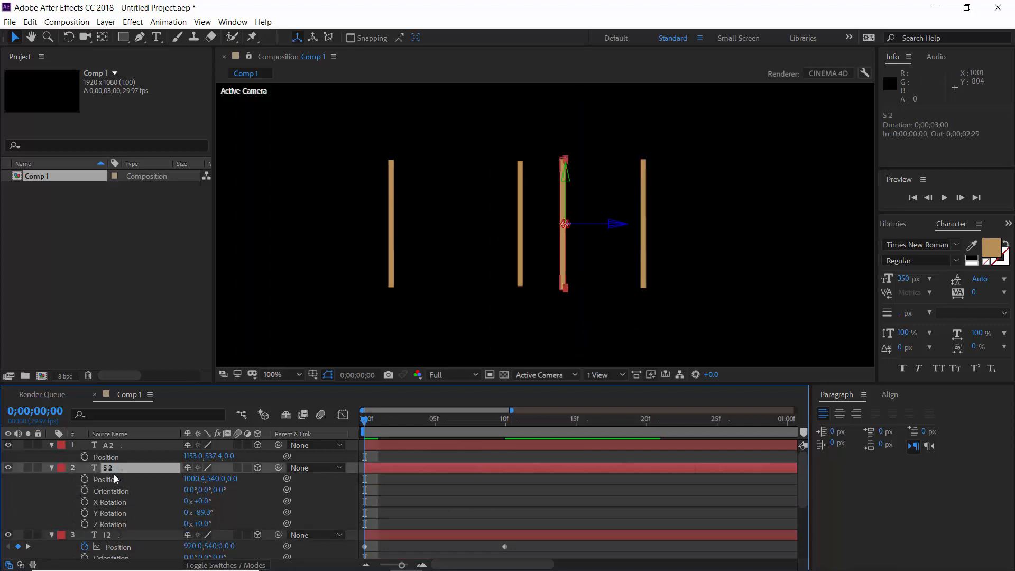
click(84, 479)
click(85, 513)
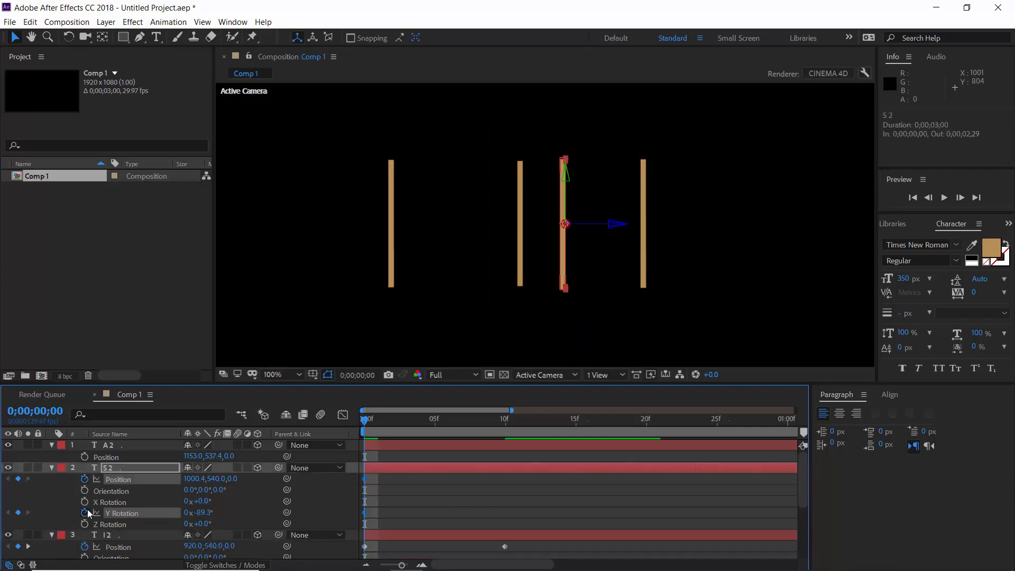
click(503, 428)
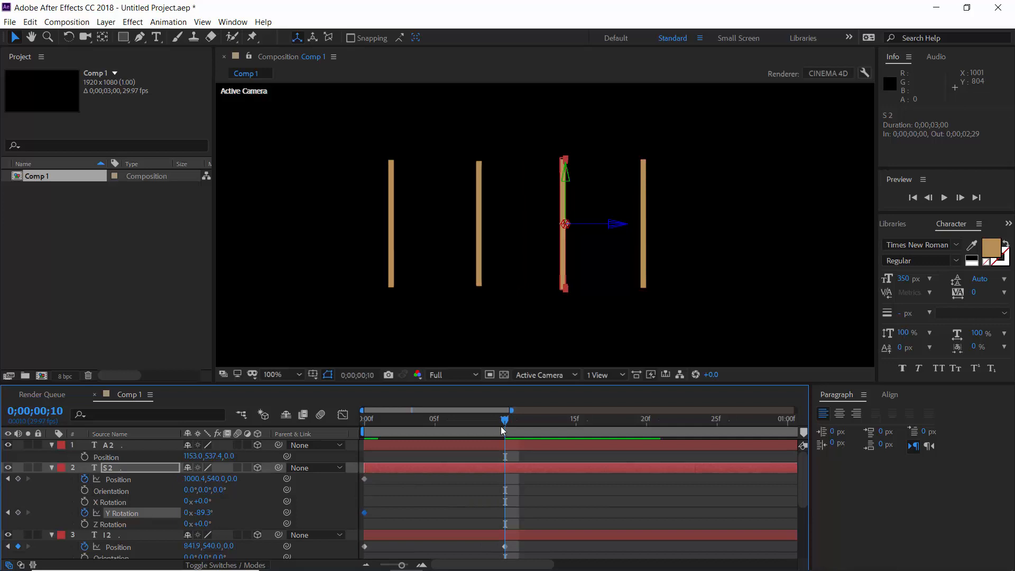
click(18, 479)
click(18, 513)
Set the S2 layer's X position to 920 at the first frame
drag(380, 421, 335, 428)
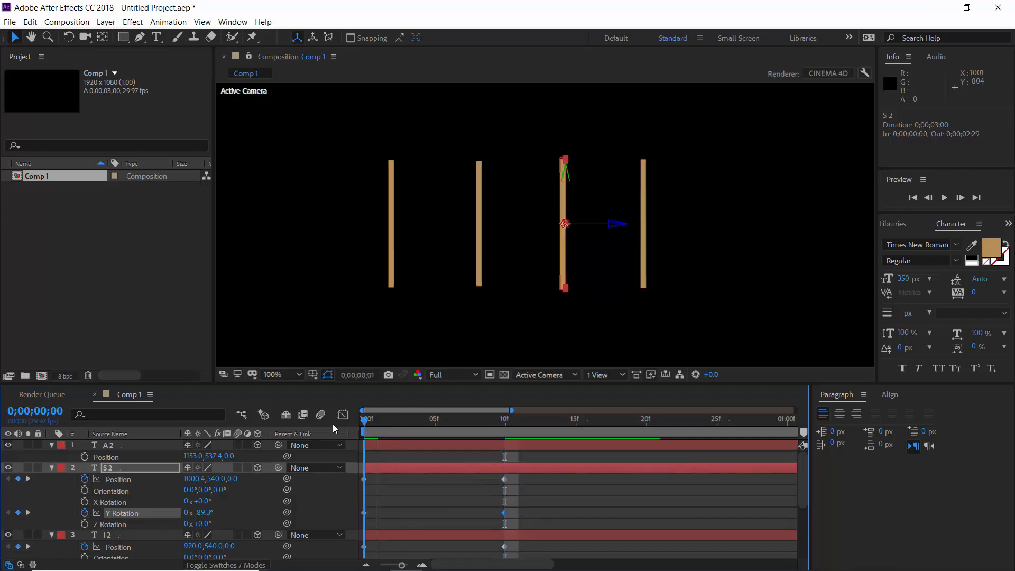
click(445, 479)
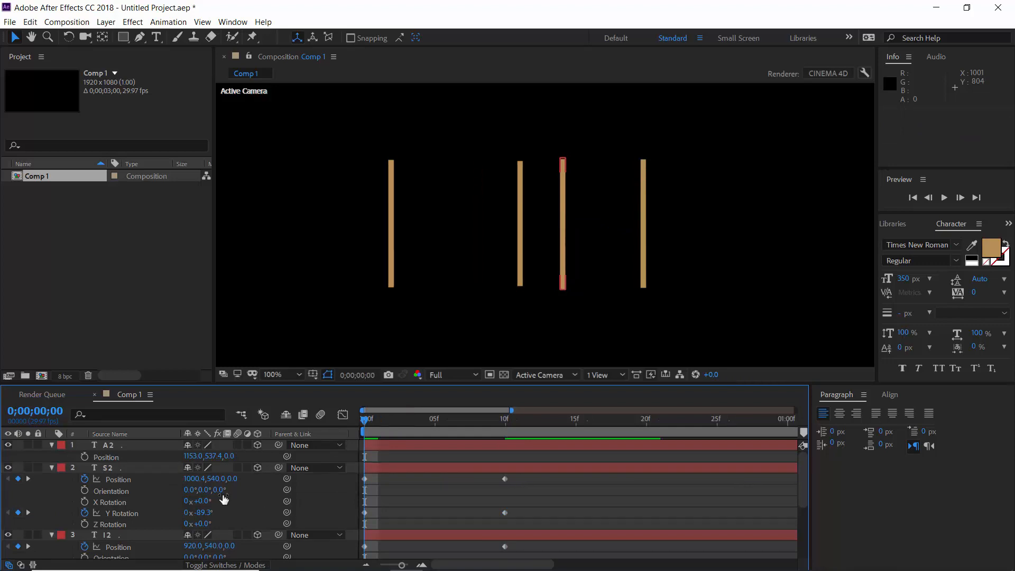
click(199, 480)
text(920)
key(Return)
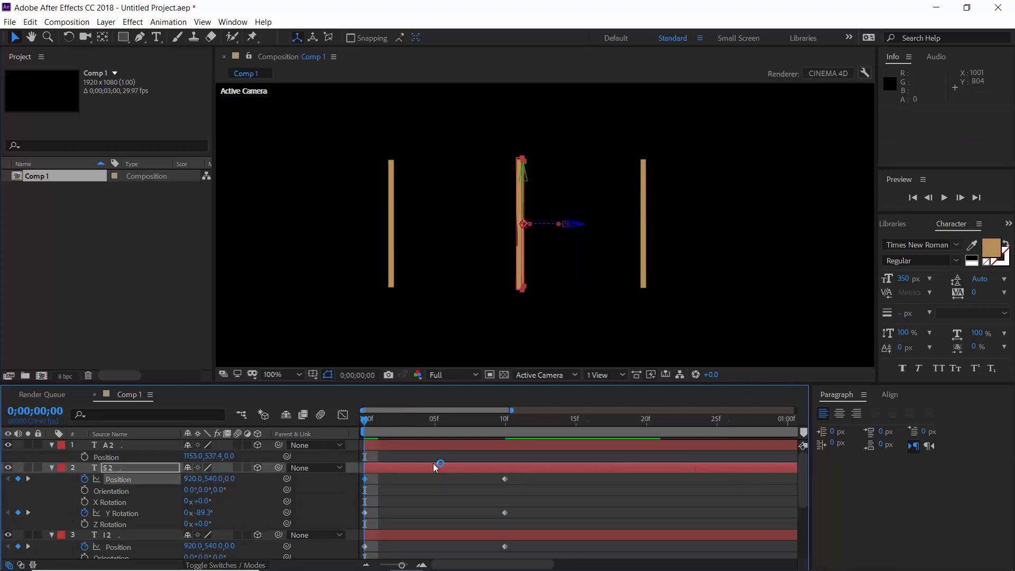
click(489, 487)
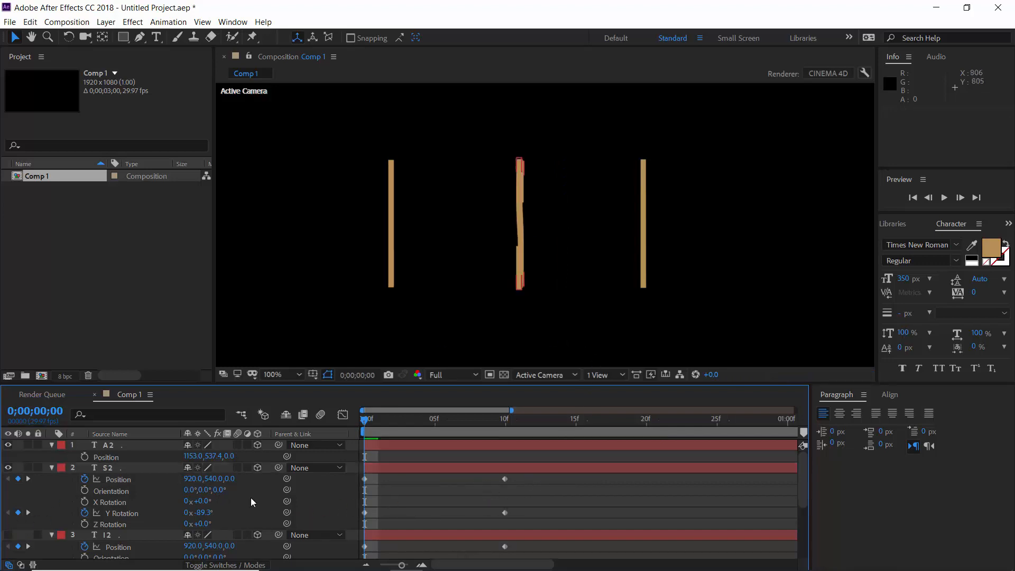
Try first-frame Y Rotation values of -92° and -90° on the S2 layer
click(205, 512)
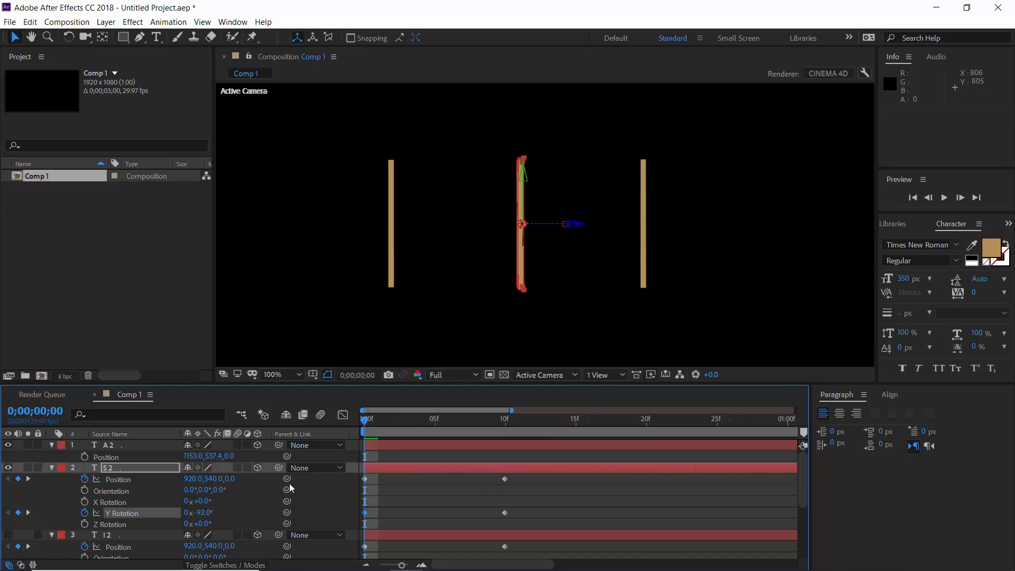
text(-90)
key(Return)
click(635, 333)
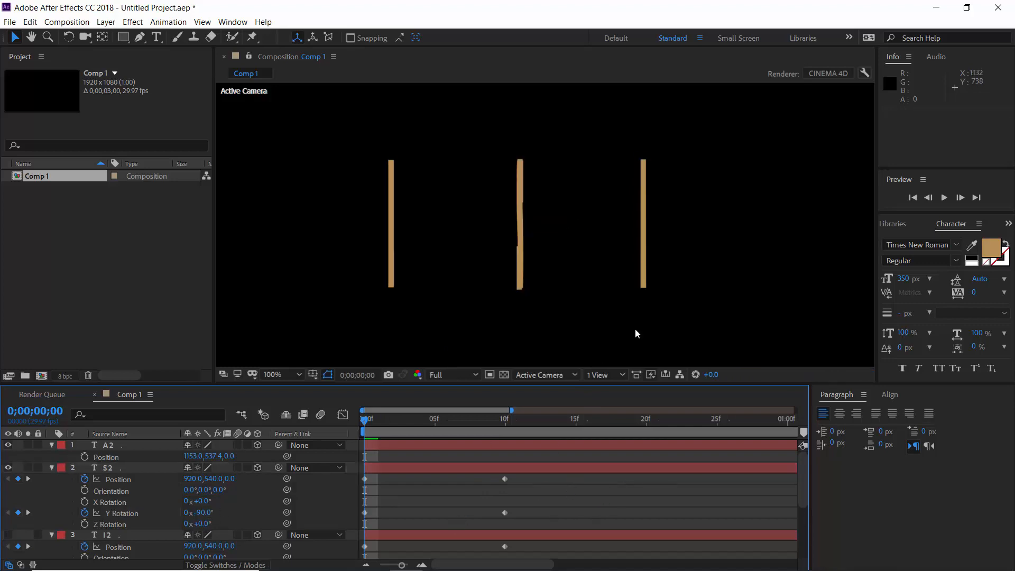
Set the S2 layer's Y Rotation to -91° at the first frame
click(204, 513)
text(-91)
key(Return)
click(467, 365)
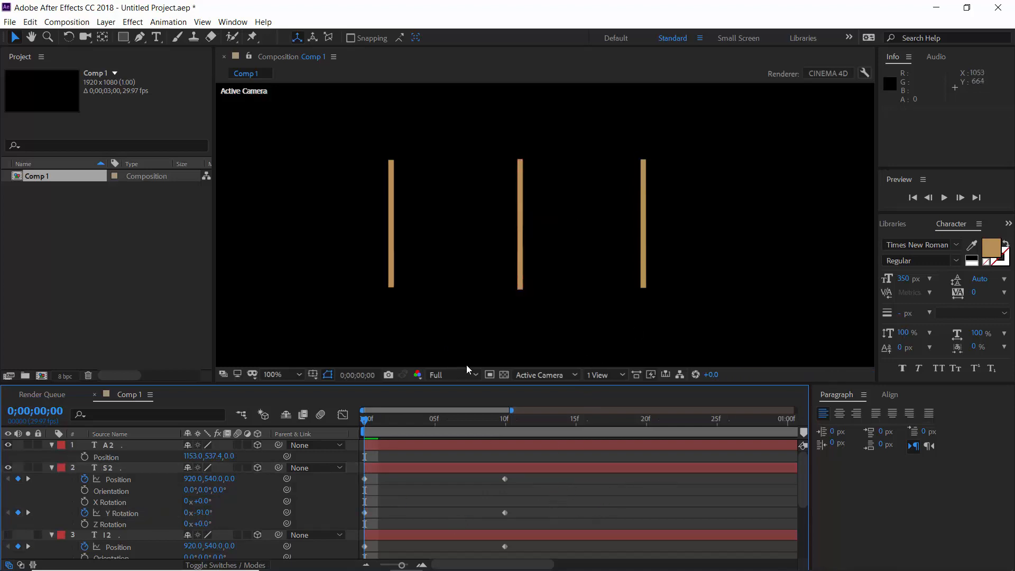
Collapse the properties of the S2 and I2 layers and hide the S2 layer
click(51, 469)
click(52, 476)
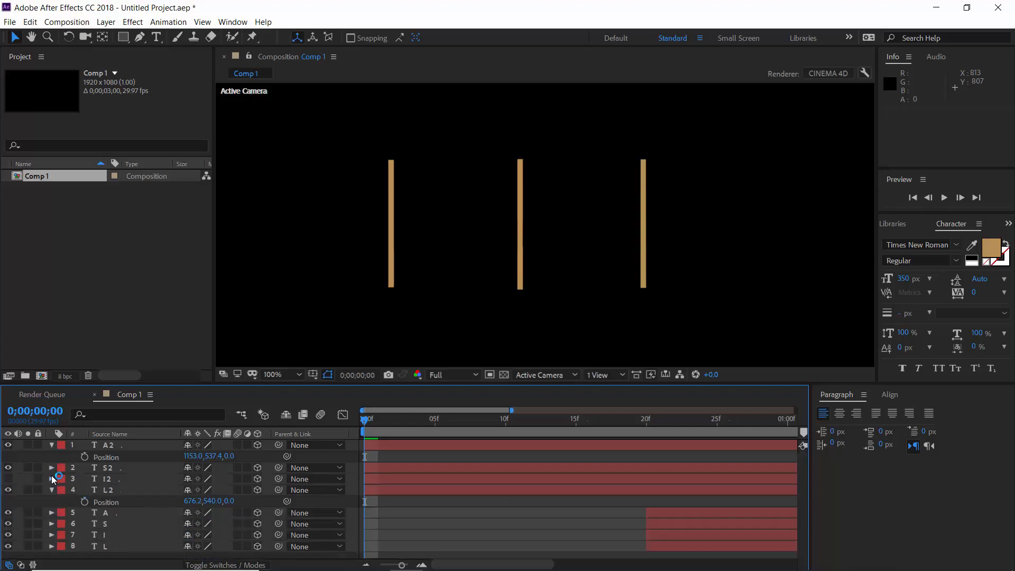
click(9, 469)
Keyframe the A2 layer's Position and Y Rotation at the first frame and again at 0;00;00;15
click(124, 445)
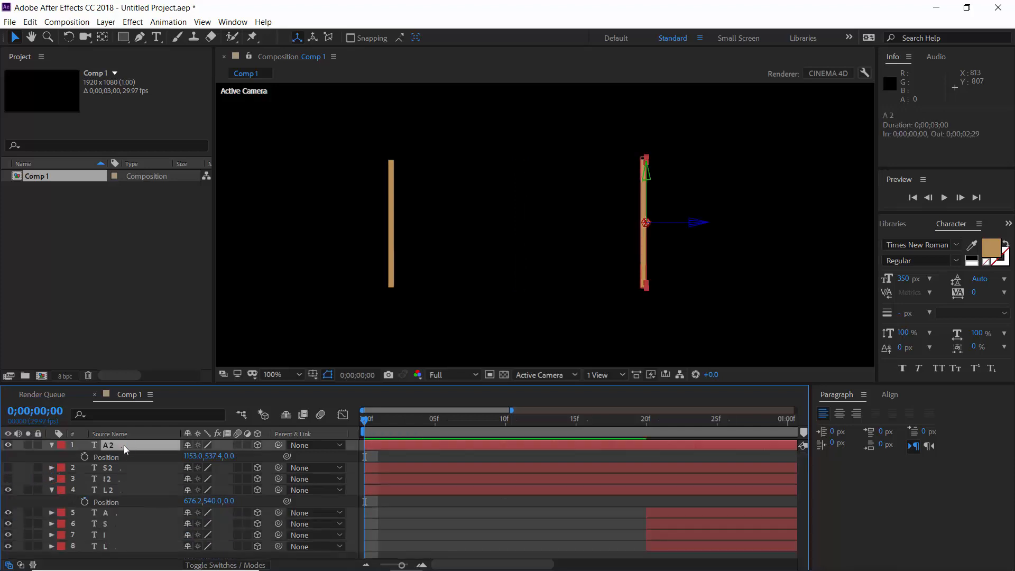
key(shift+r)
click(85, 457)
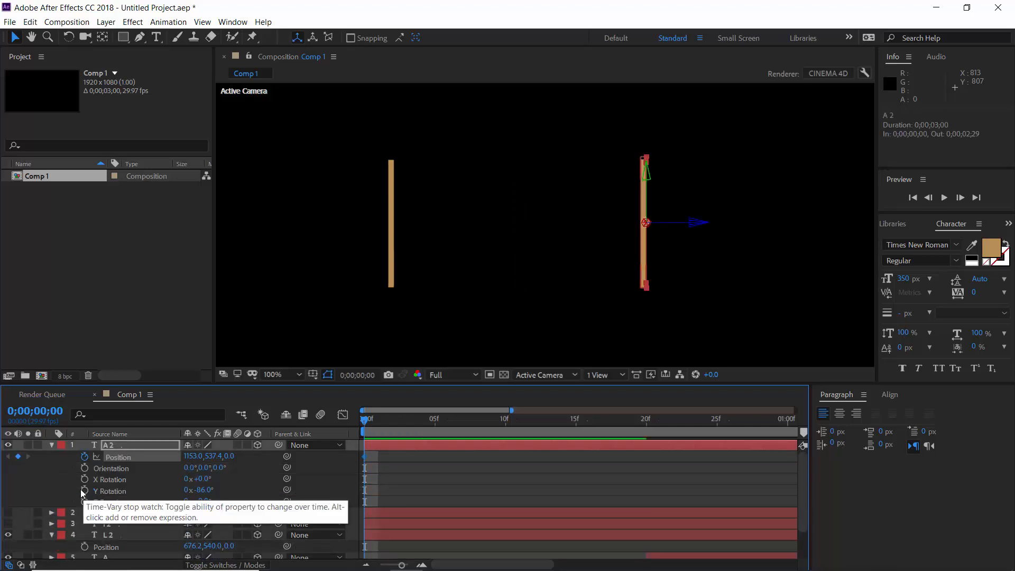
click(85, 491)
click(577, 434)
click(18, 457)
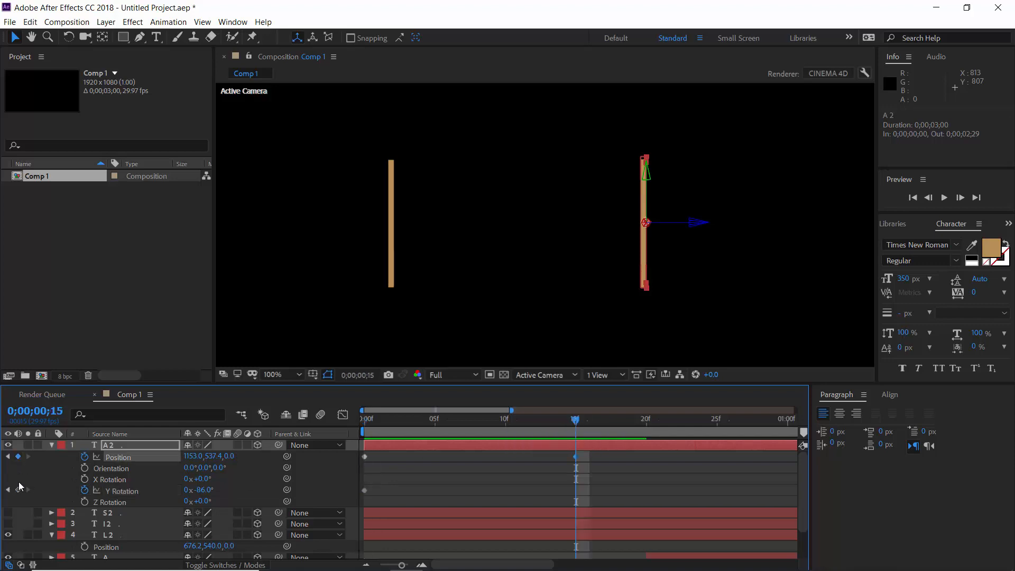
click(18, 491)
Set the A2 layer's X position to 920 at the first frame
key(Home)
click(192, 456)
text(920)
key(Return)
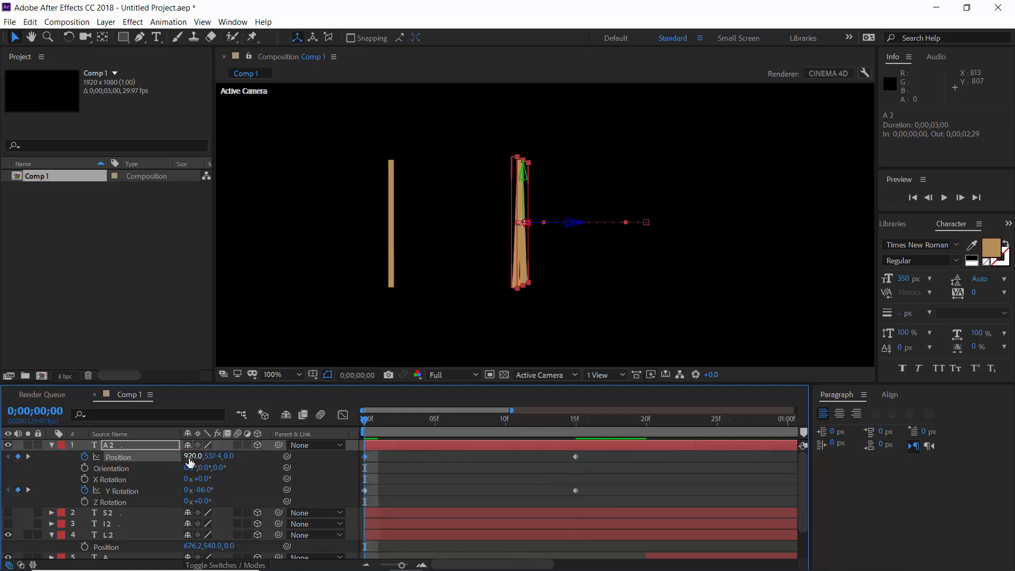
Try a first-frame Y Rotation of -90° on the A2 layer
drag(200, 490, 204, 489)
click(204, 490)
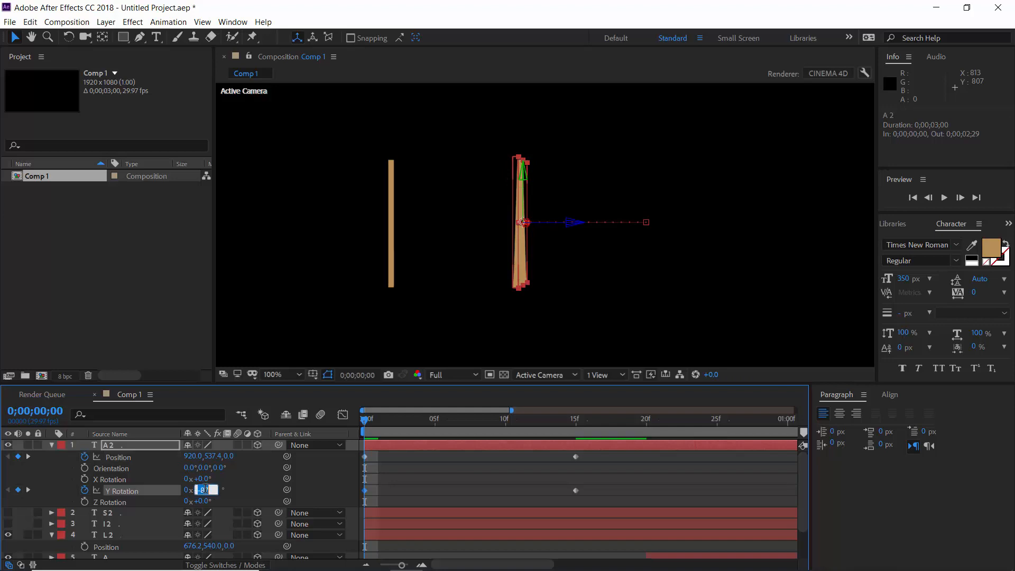
text(-90)
key(Return)
click(450, 477)
Set the A2 layer's Y Rotation to -91° at the first frame
click(204, 490)
text(-91)
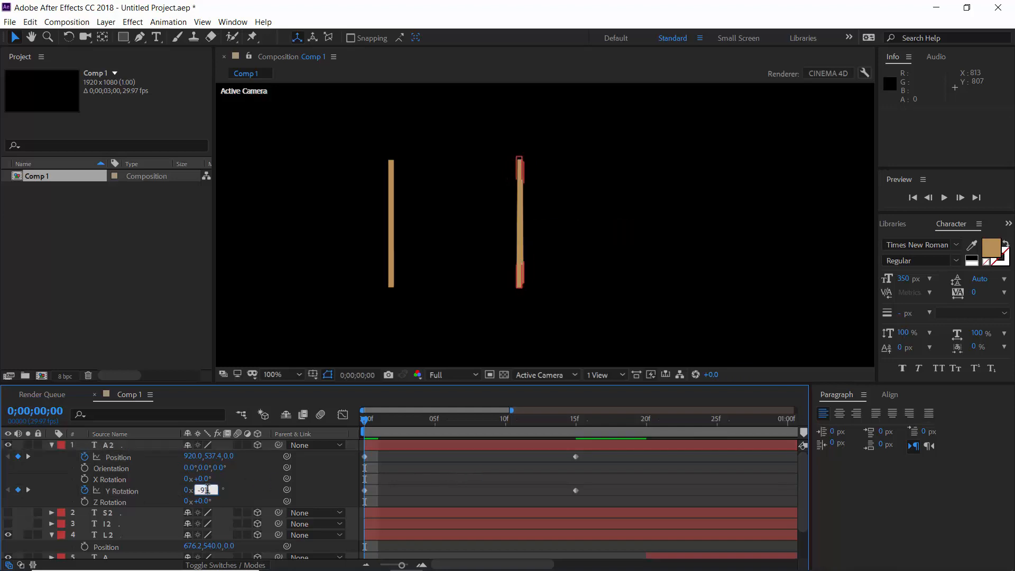
key(Return)
click(633, 315)
Keyframe the L2 layer's Position and Y Rotation at the first frame and again at 0;00;00;15
click(113, 535)
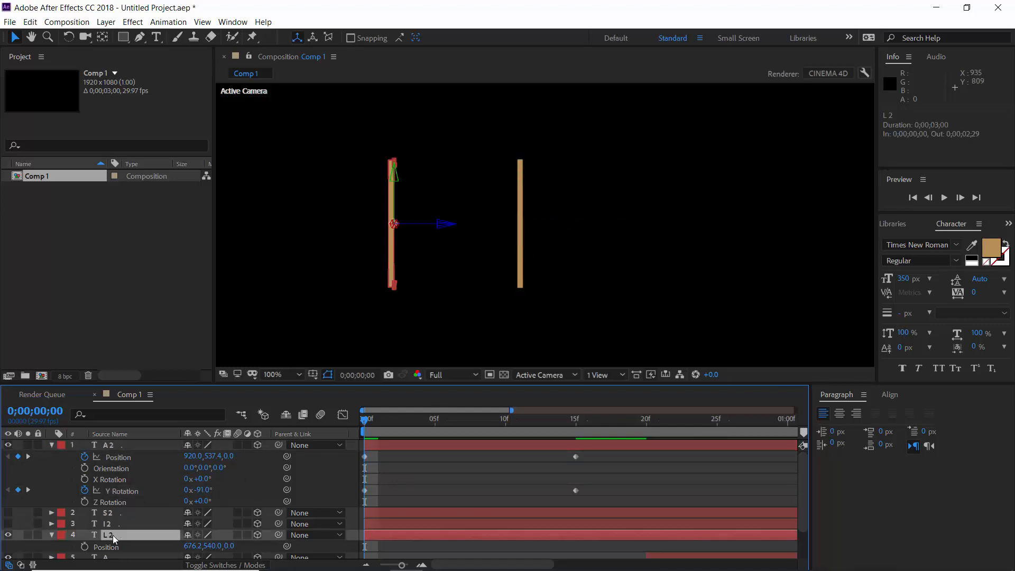
key(shift+r)
click(85, 474)
click(85, 507)
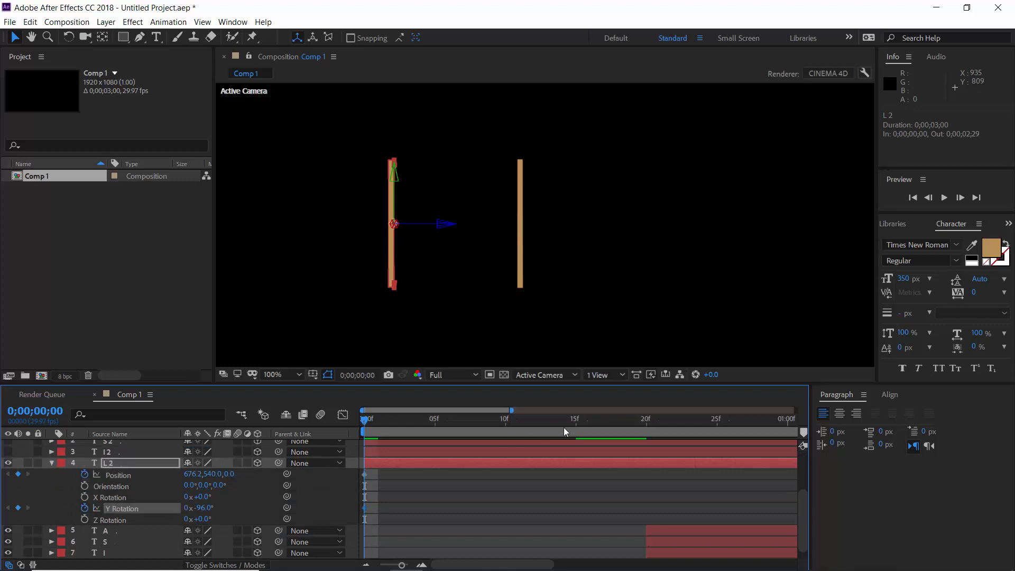
click(575, 419)
click(18, 475)
click(17, 508)
Set the L2 layer's X position to 920 and its Y Rotation to -92° at the first frame
key(Home)
click(193, 474)
text(920)
key(Return)
click(206, 508)
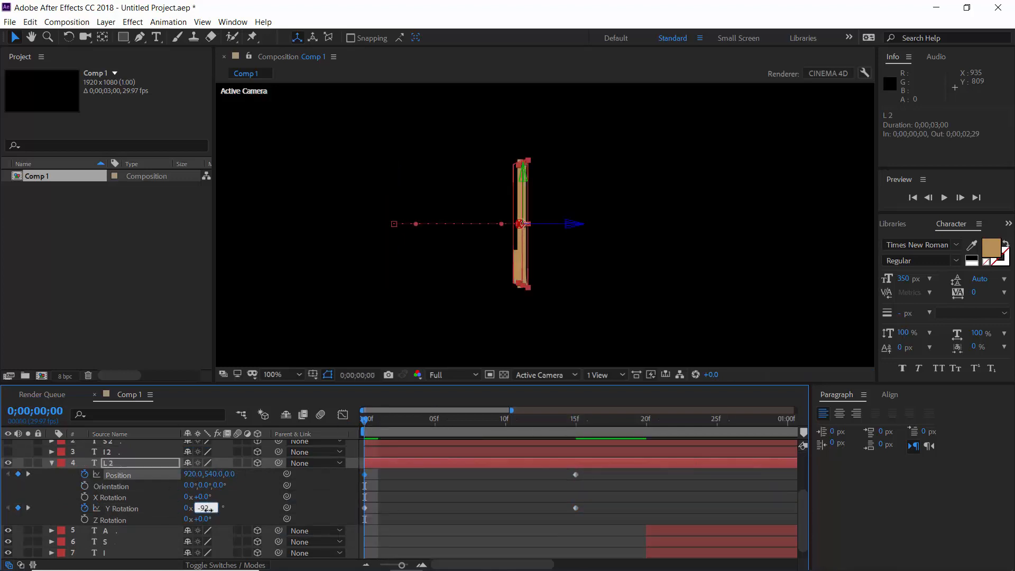
text(-92)
key(Return)
scroll(414, 511, up, 3)
scroll(491, 474, down, 3)
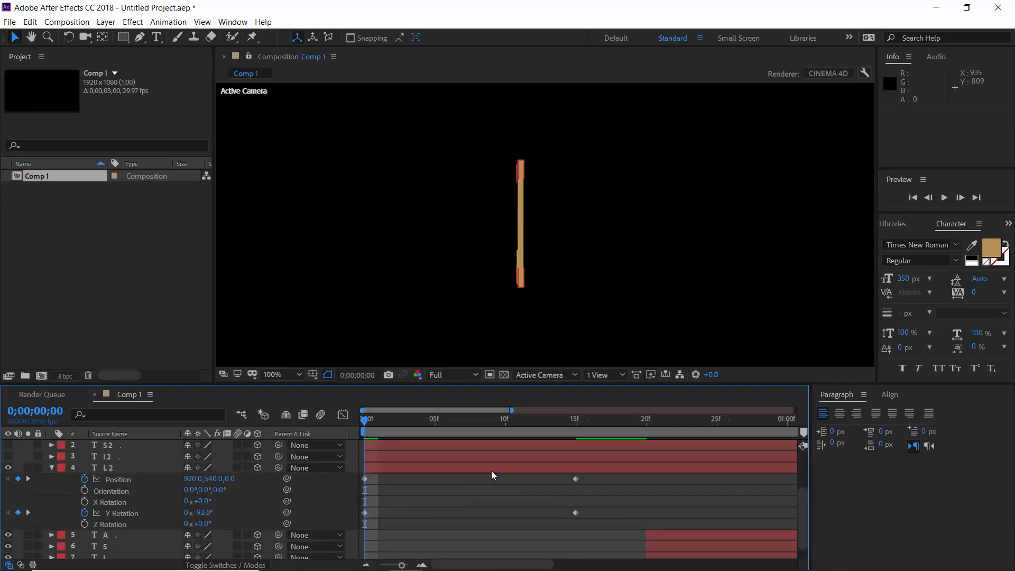
Set the L2 layer's Y Rotation to -91° at the first frame
click(206, 513)
text(-91)
key(Return)
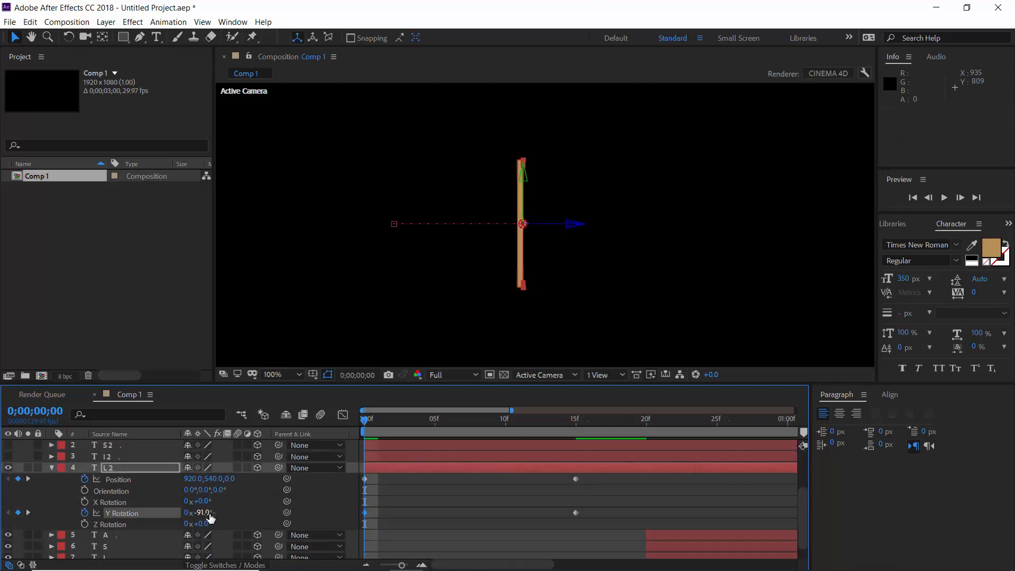
click(660, 312)
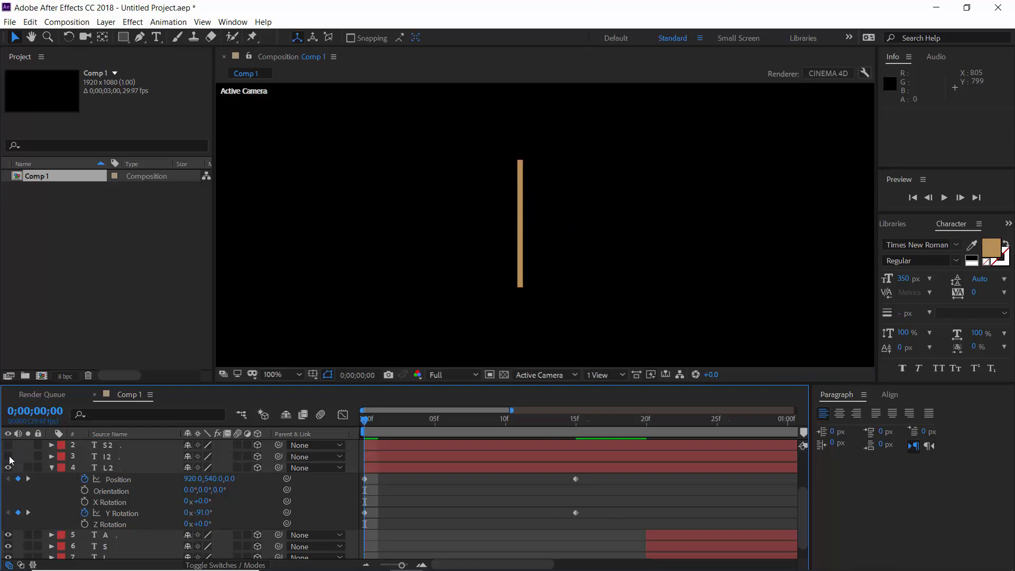
Show the A2, S2 and I2 layers again and collapse the A2 and L2 layer properties
scroll(11, 460, up, 2)
scroll(14, 454, up, 1)
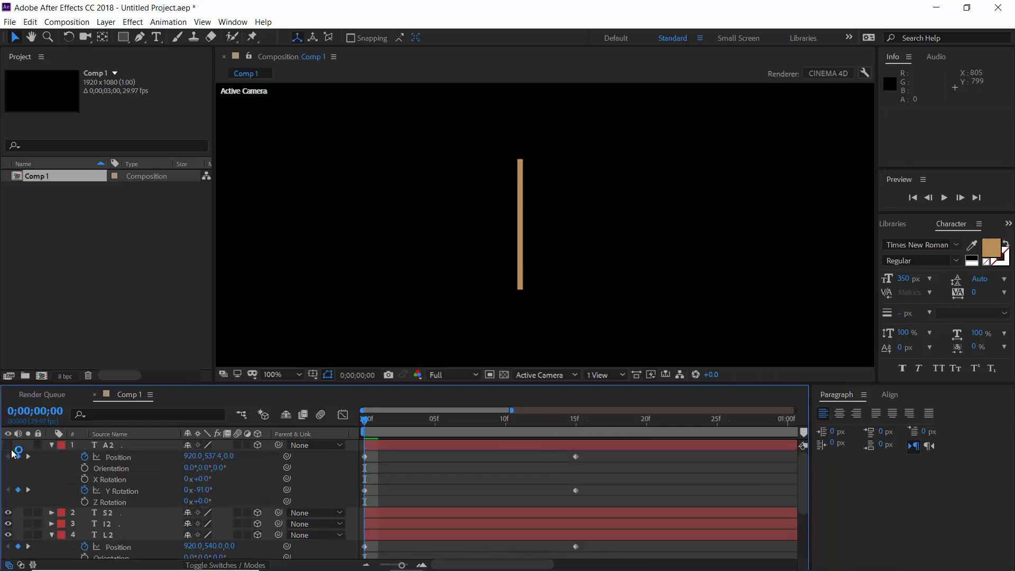
click(52, 445)
click(51, 479)
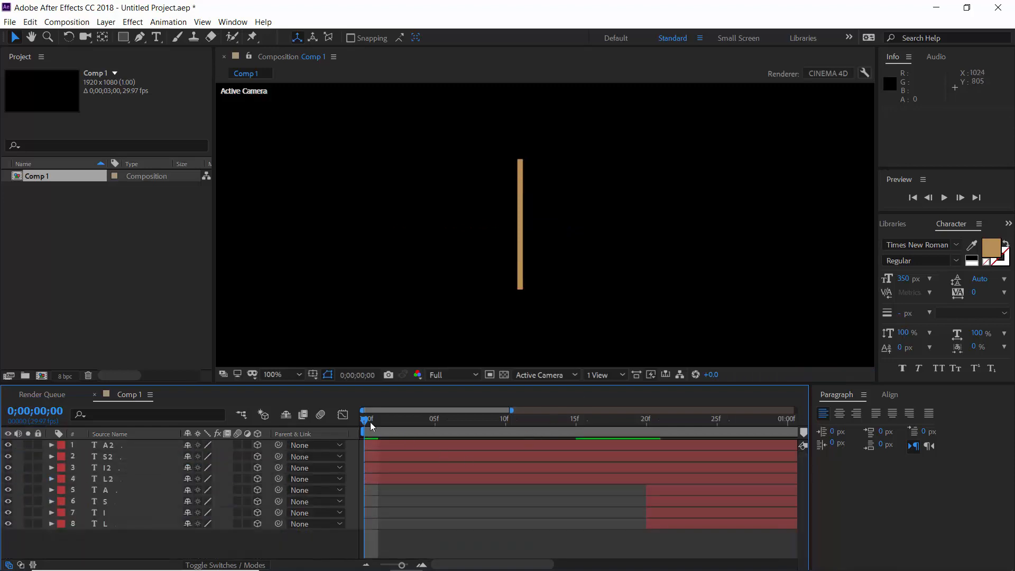
Scrub through the spreading bars to 0;00;00;20 and close the Paragraph panel
drag(378, 426, 646, 442)
click(865, 394)
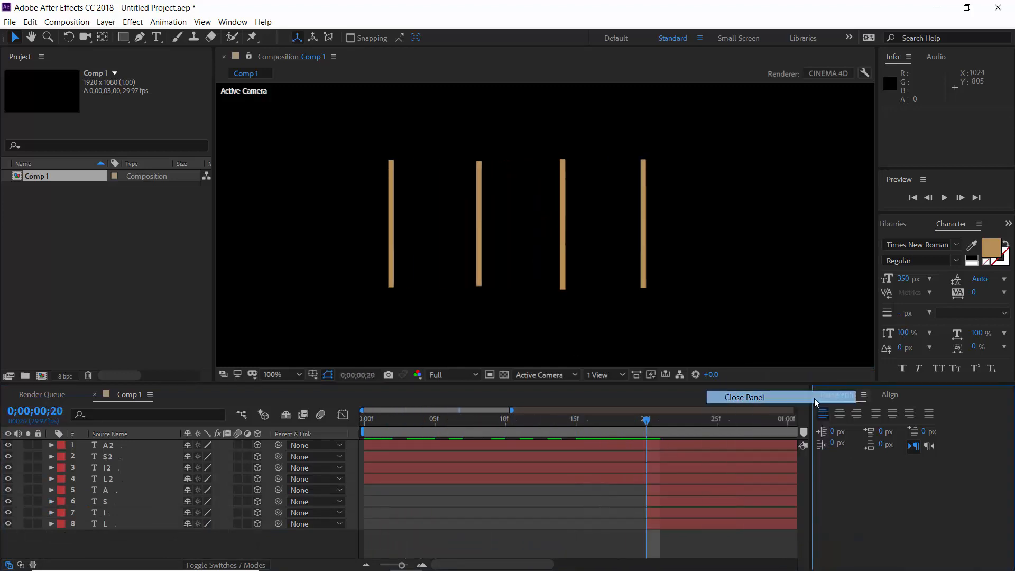
click(873, 399)
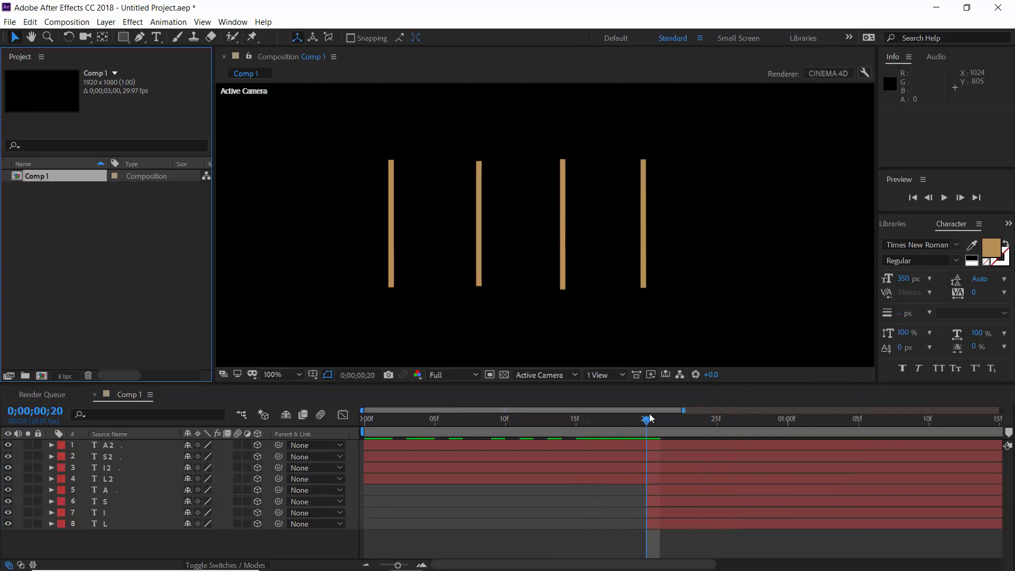
Trim the ends of the A2, S2, I2 and L2 layers to 0;00;00;19
mouse_move(646, 419)
mouse_down()
mouse_move(783, 421)
mouse_move(638, 428)
mouse_up()
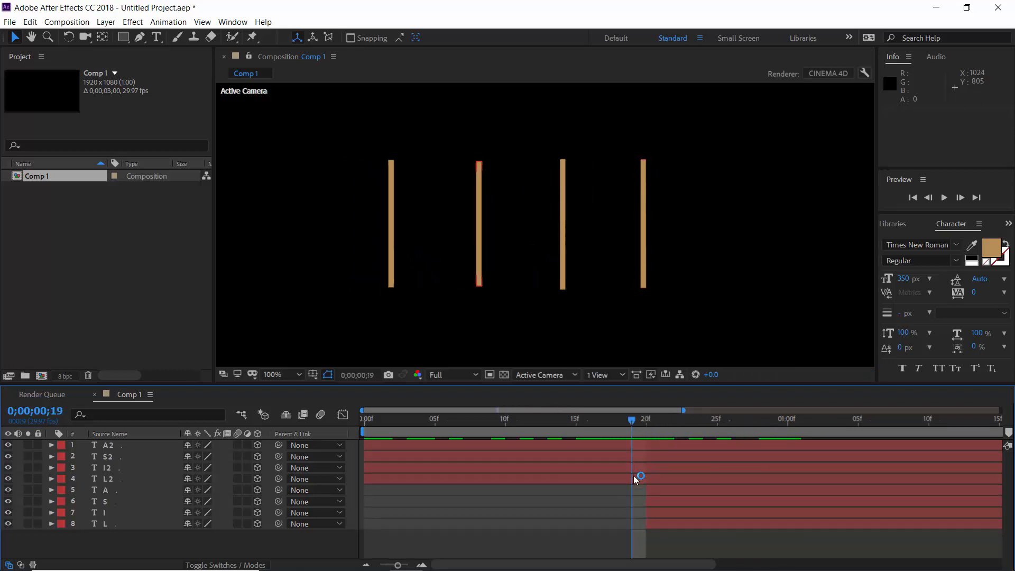
click(640, 477)
shift+click(647, 445)
key(alt+bracketright)
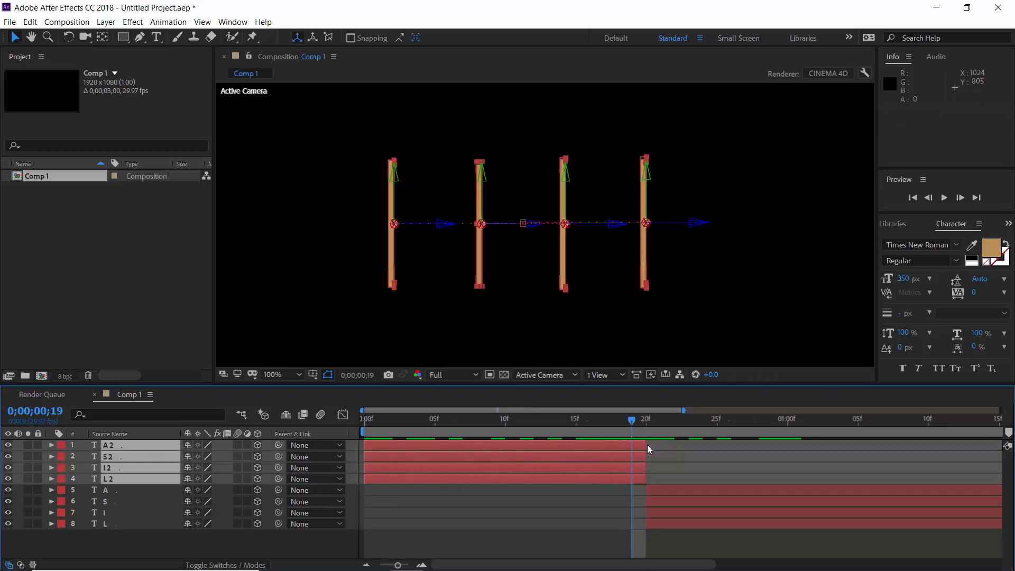
click(681, 447)
Keyframe the I layer's Scale at 0;00;00;20 and again at 0;00;01;05
click(645, 419)
mouse_move(646, 419)
mouse_down()
mouse_move(843, 426)
mouse_move(648, 430)
mouse_up()
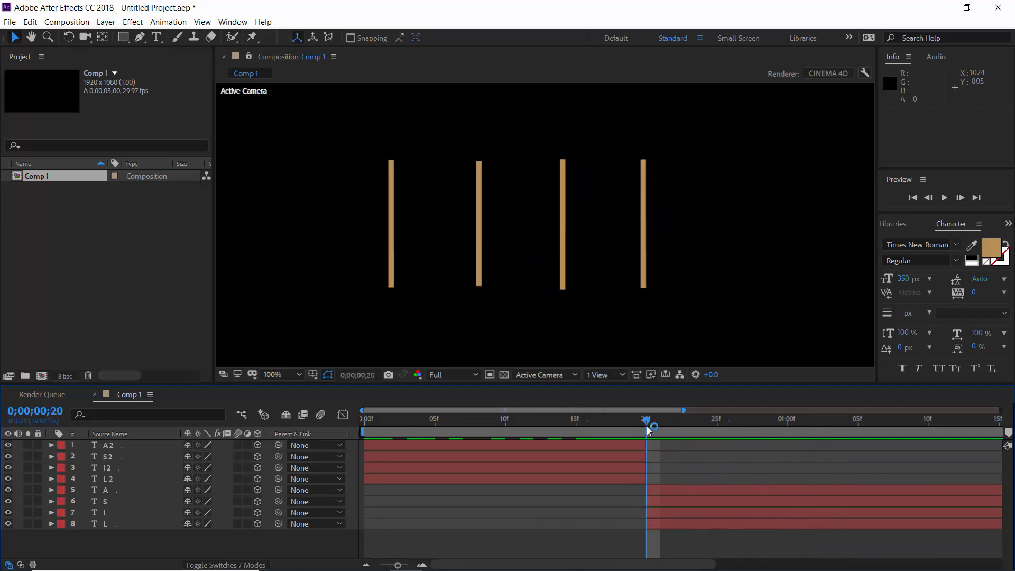
click(478, 282)
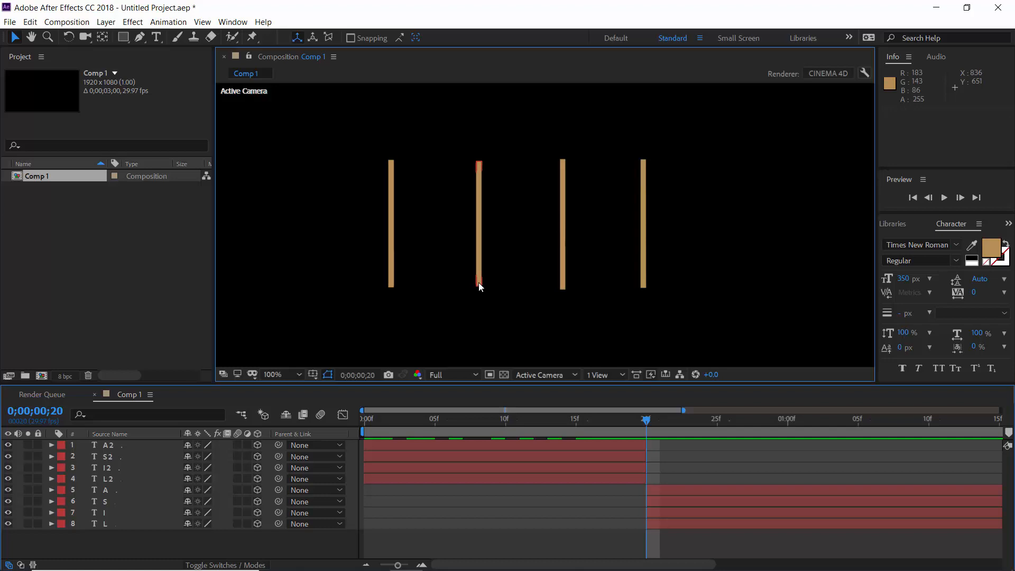
key(s)
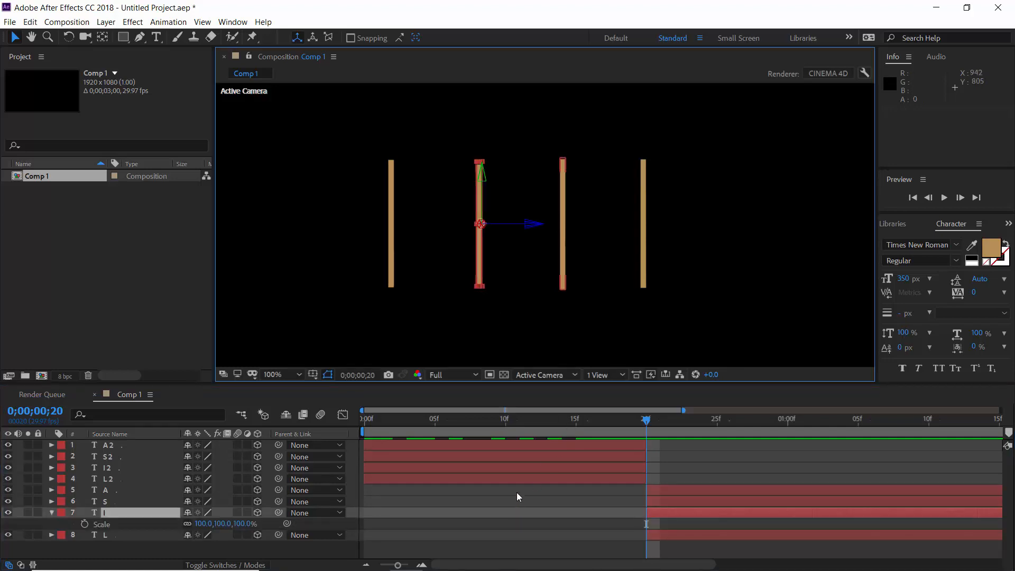
click(85, 525)
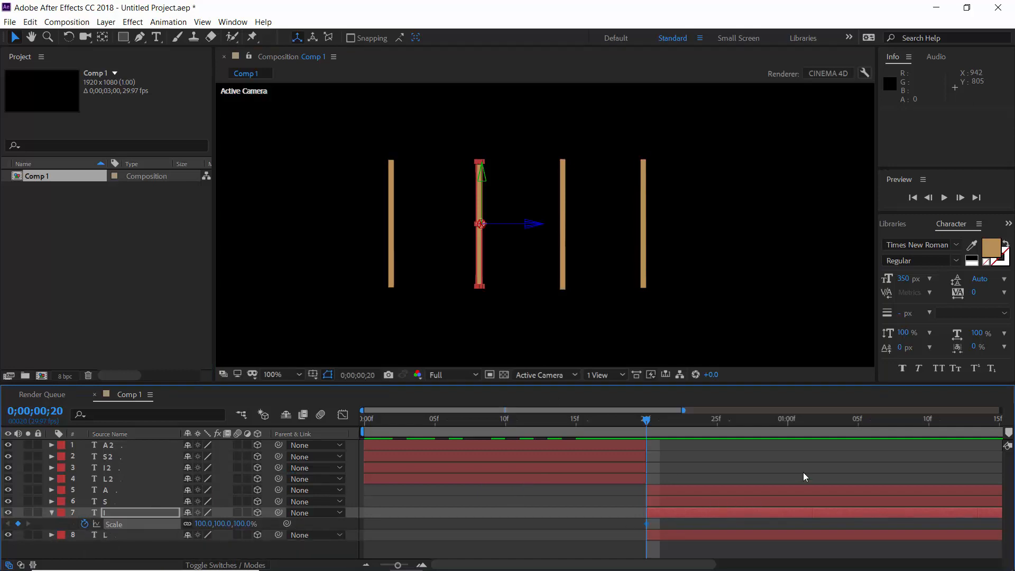
click(772, 512)
key(u)
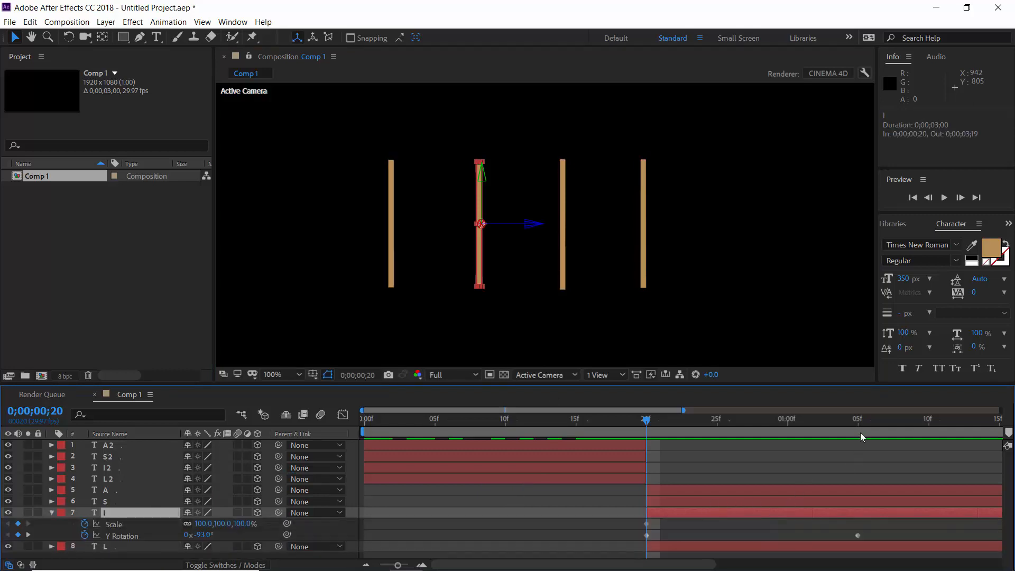
click(858, 425)
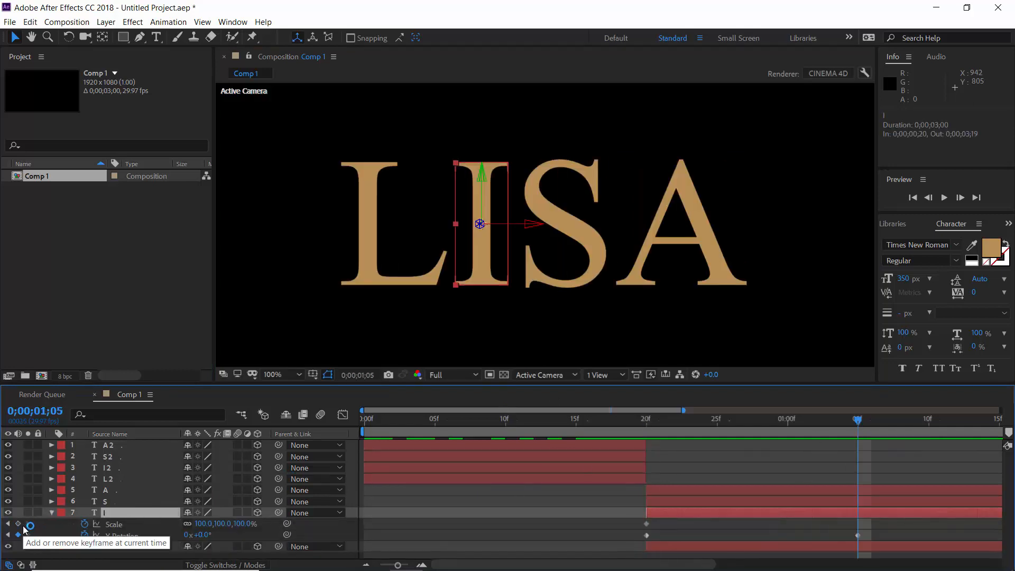
click(19, 524)
Unlink the I layer's Scale proportions and set its Y scale to 104% at 0;00;00;20
click(646, 421)
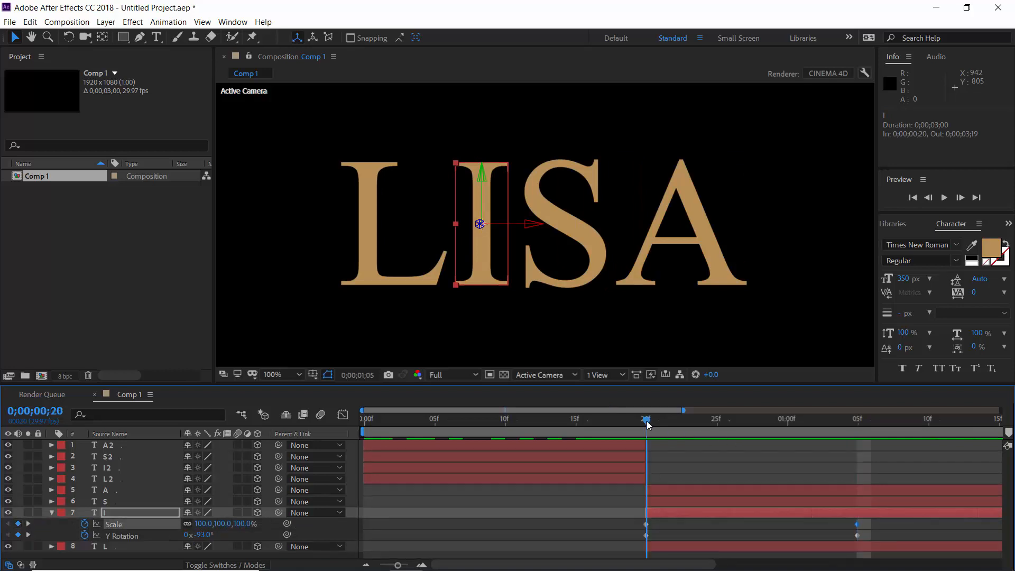
click(187, 524)
scroll(531, 289, up, 1)
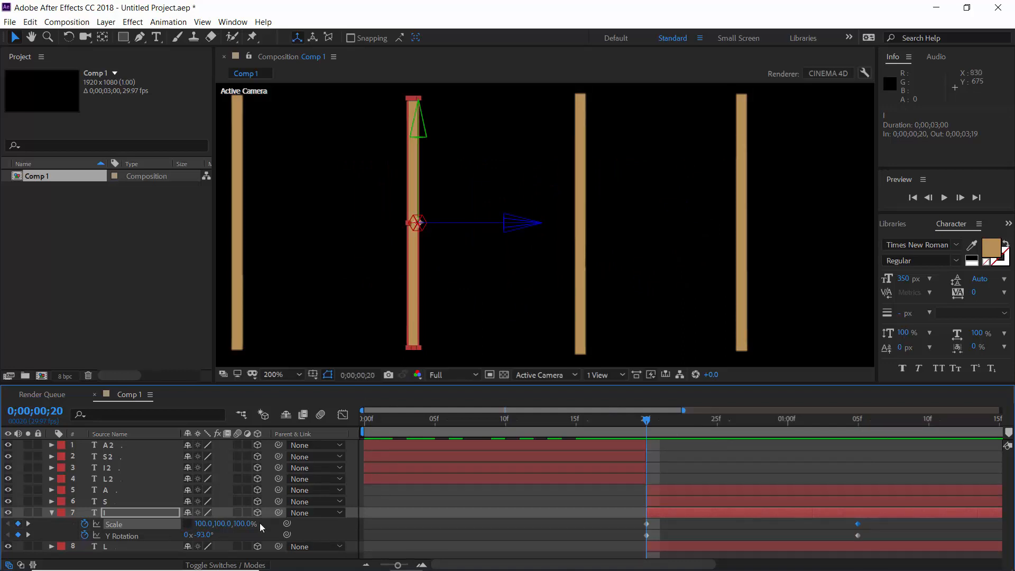
click(223, 524)
text(104)
key(Return)
click(572, 501)
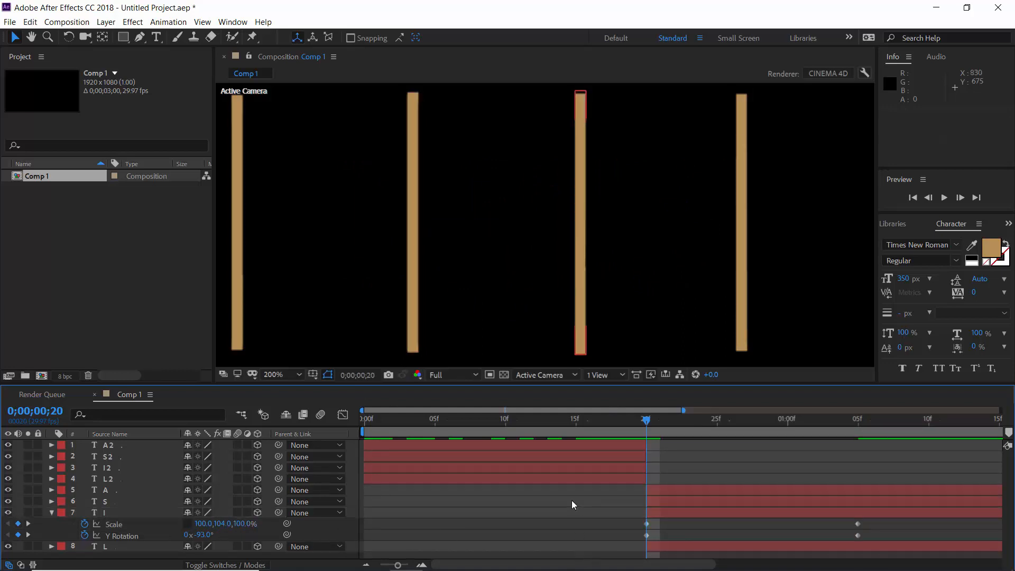
Collapse the I layer's properties and scrub through the bars' spread to 0;00;00;18
scroll(613, 337, down, 1)
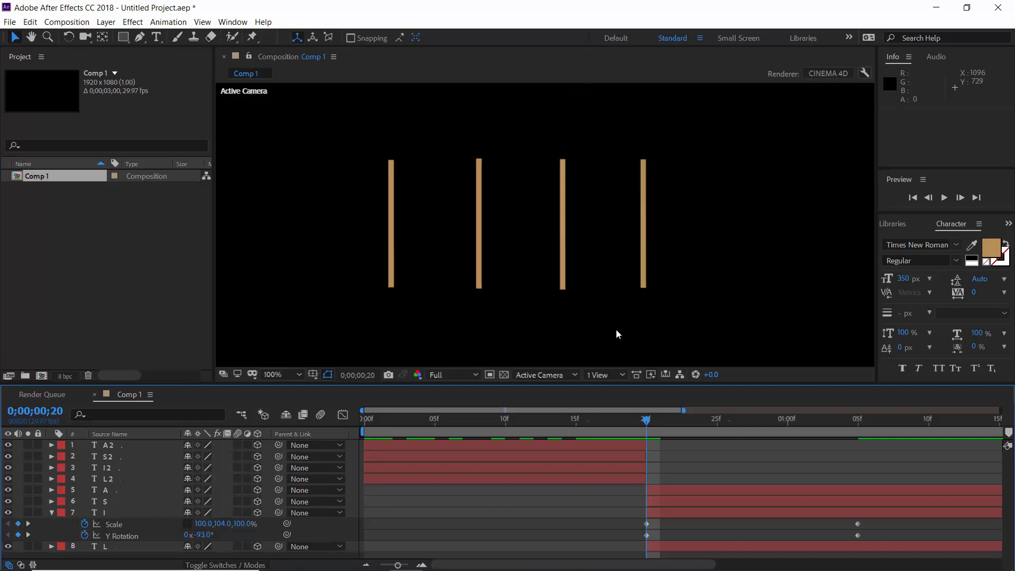
click(52, 512)
drag(404, 421, 613, 428)
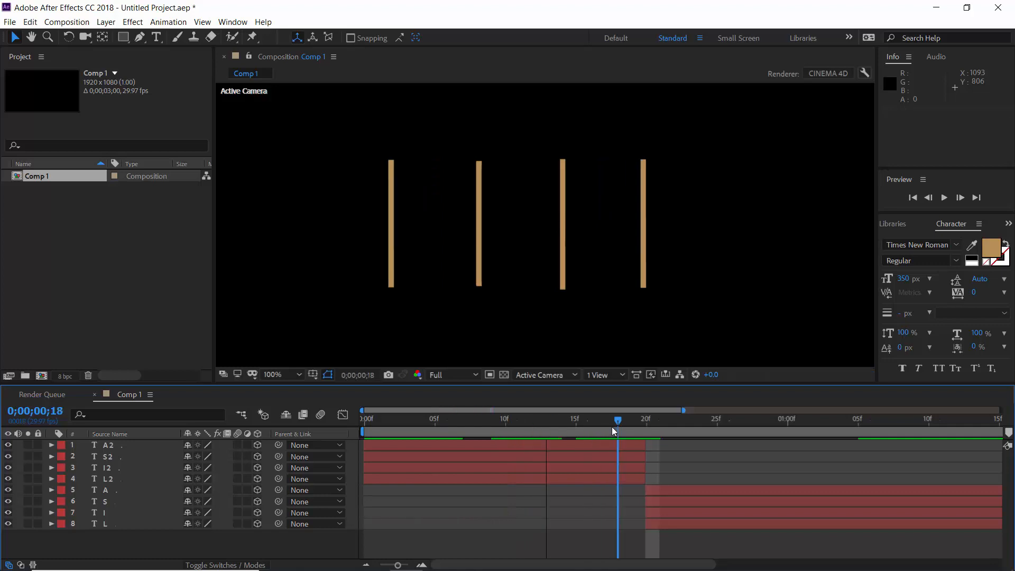
Try keyframing the S2 layer's Scale at the first frame
click(520, 457)
key(s)
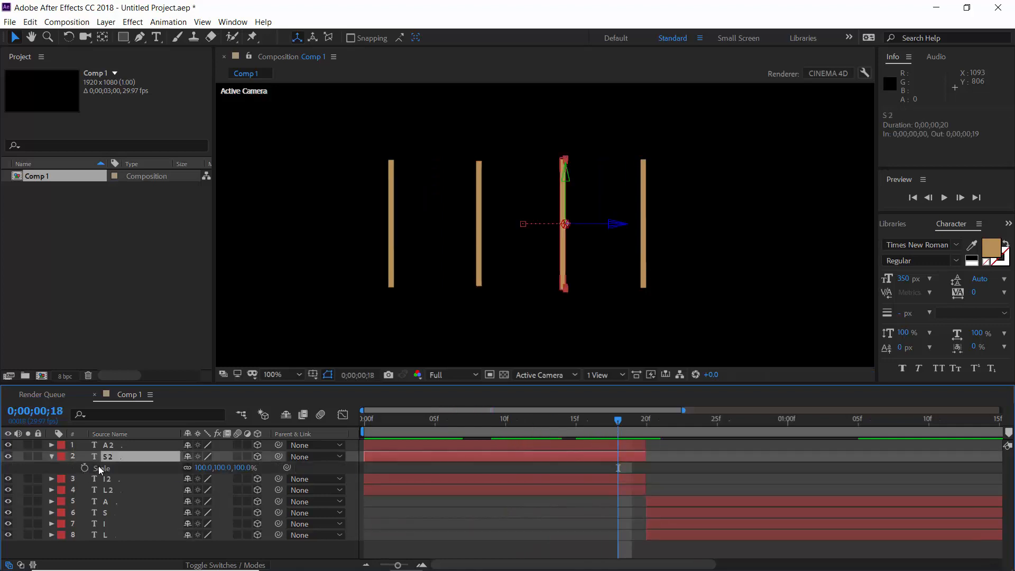
key(Home)
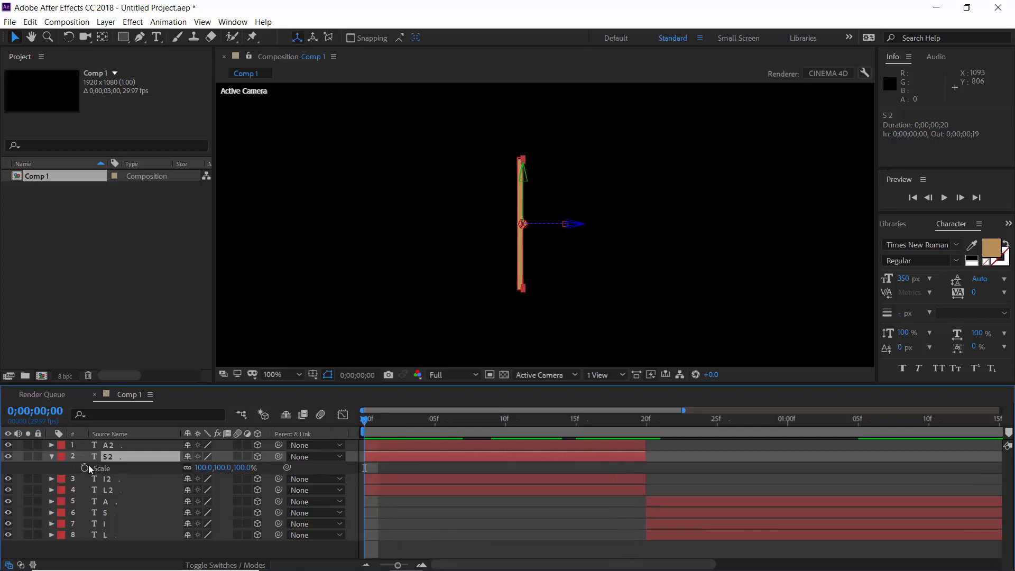
click(84, 468)
click(134, 458)
key(u)
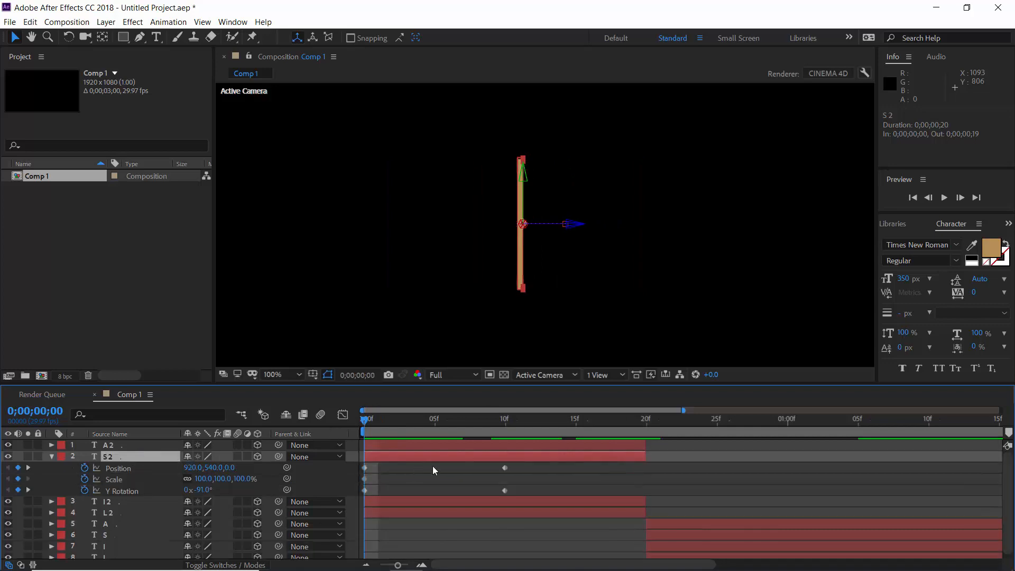
click(506, 424)
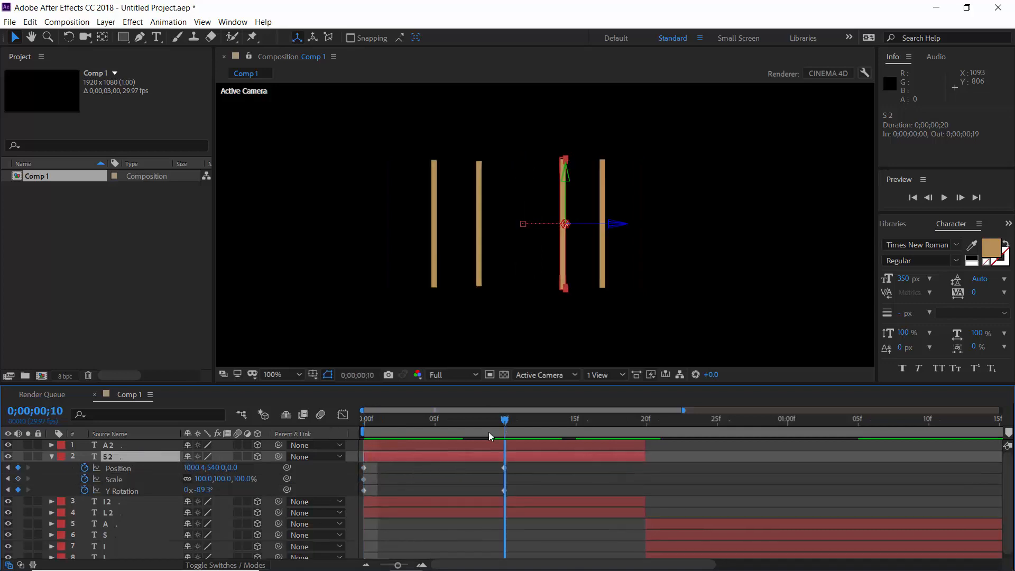
click(85, 480)
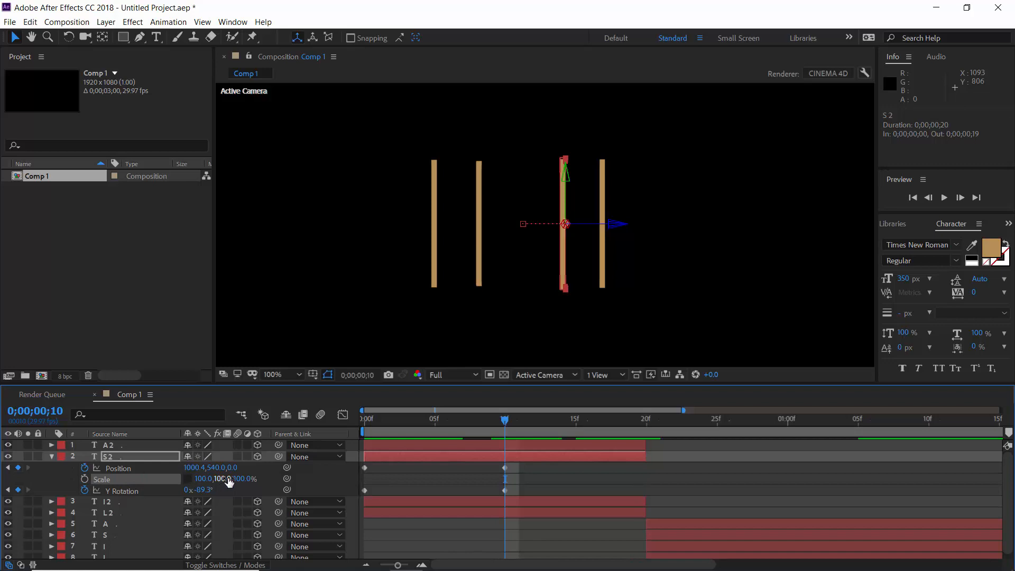
Set the S2 layer's Y scale to 98% without keyframing it
drag(540, 435, 576, 429)
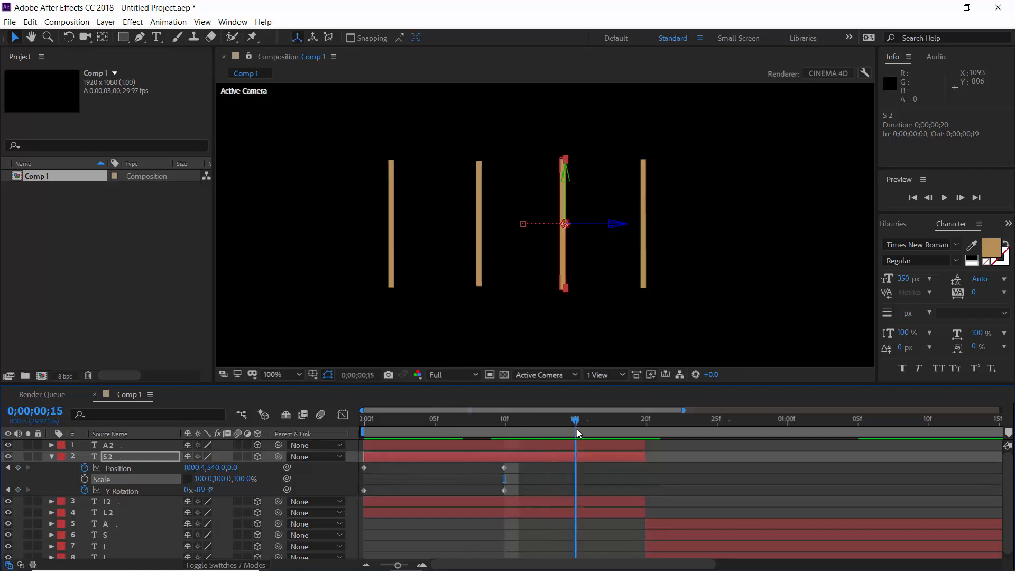
click(217, 479)
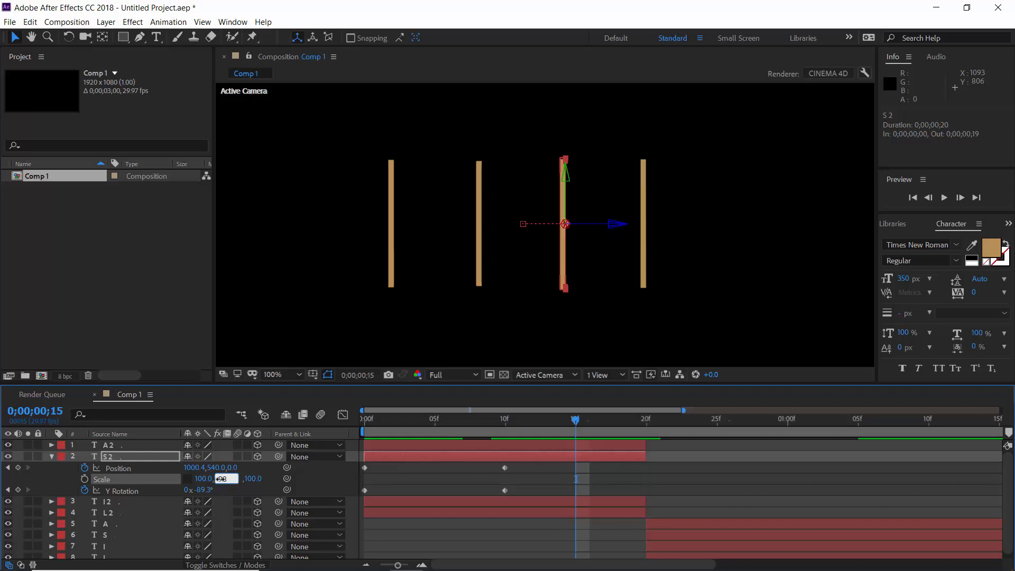
key(Return)
click(662, 476)
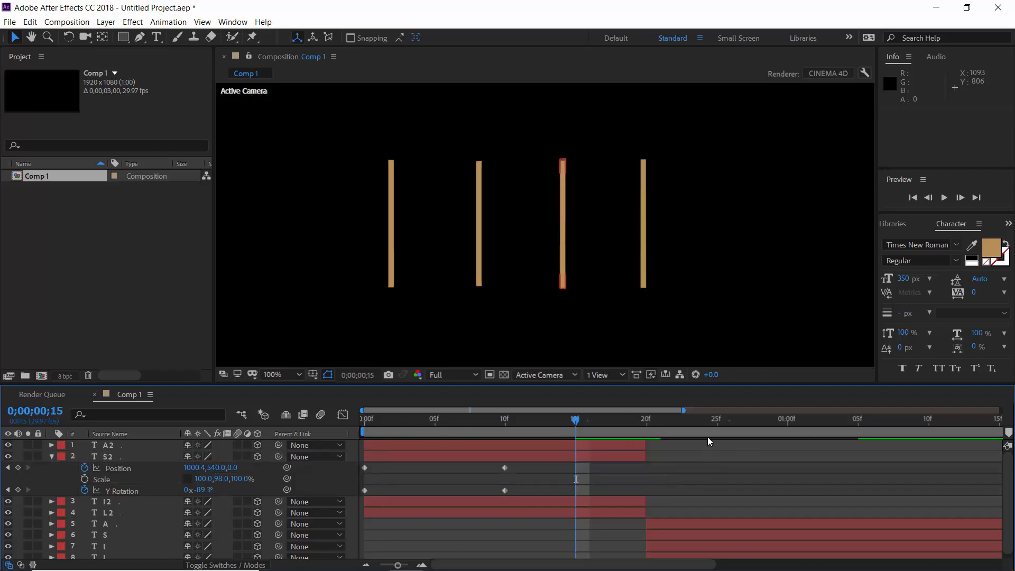
Compare the lower ends of the bars against a temporary horizontal ruler guide, cancel the guide and hide the rulers
key(ctrl+r)
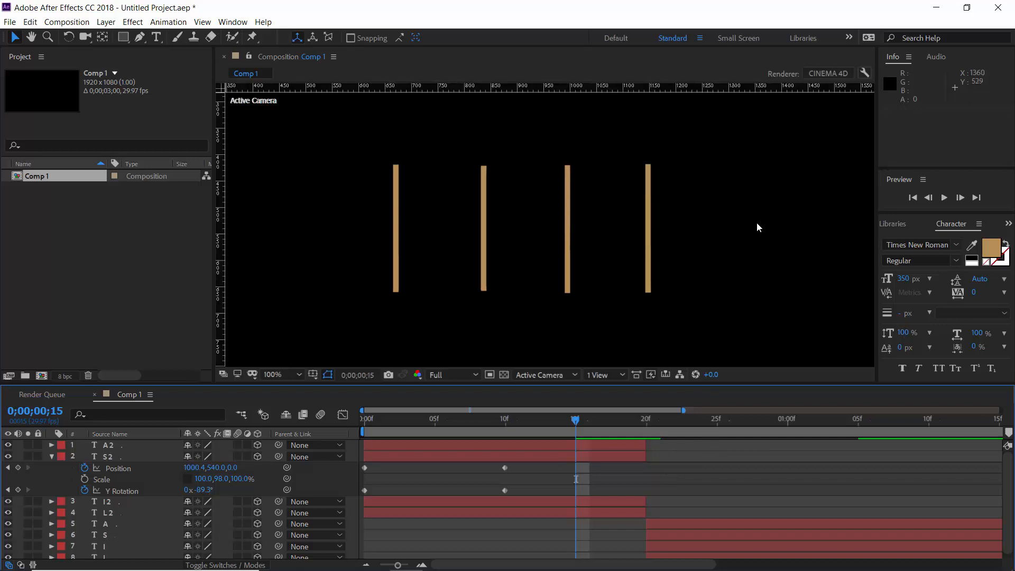
drag(614, 96, 650, 293)
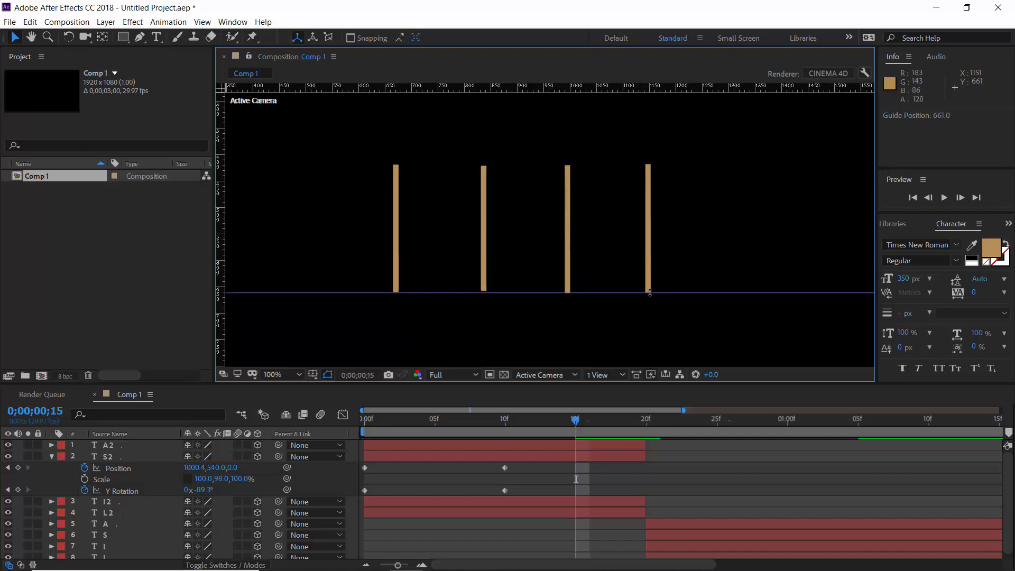
key(Escape)
key(ctrl+r)
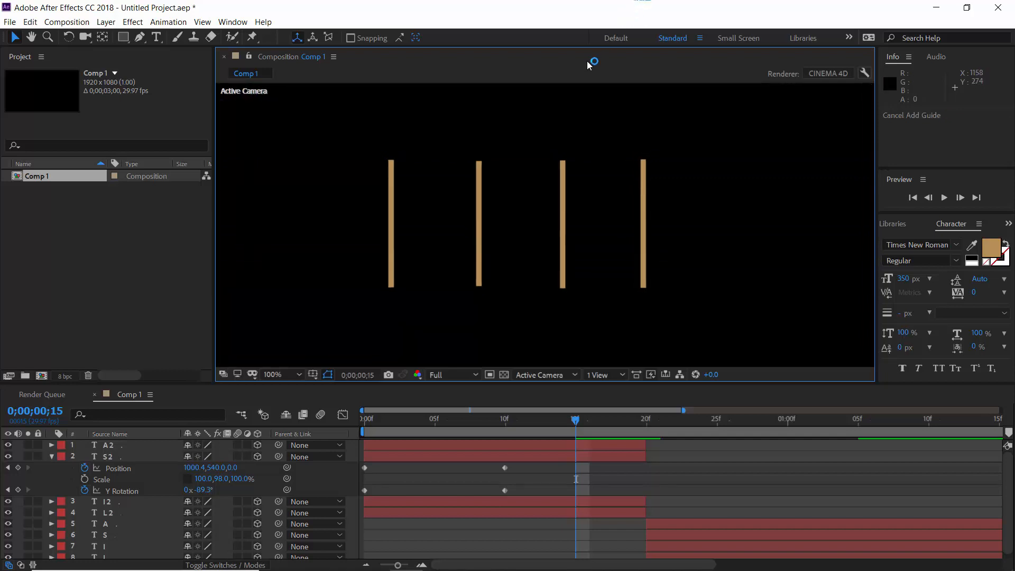
Collapse the S2 layer, return to the first frame and reveal Position for the A2, S2, I2 and L2 layers
click(52, 456)
click(393, 419)
key(Home)
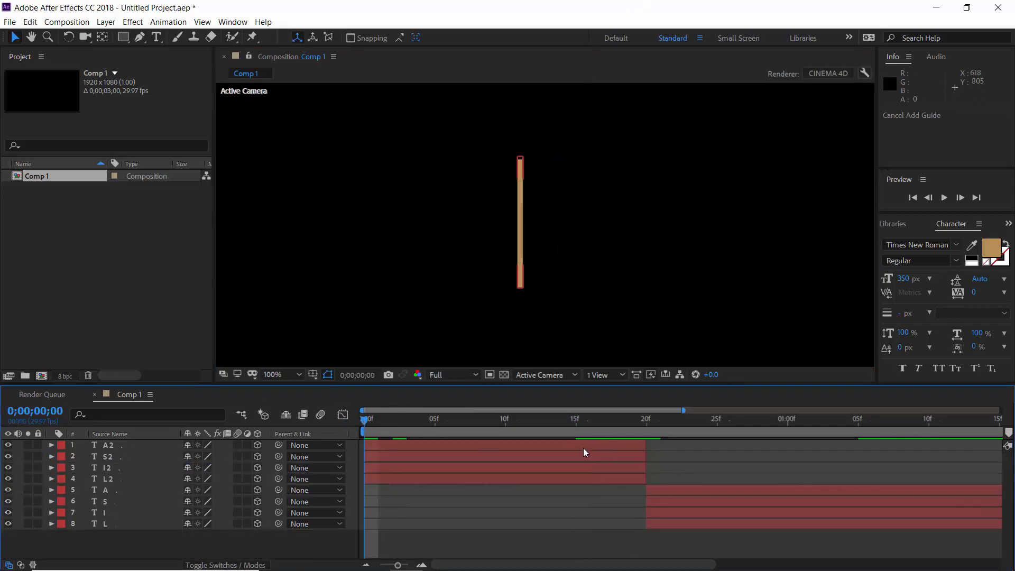
click(583, 444)
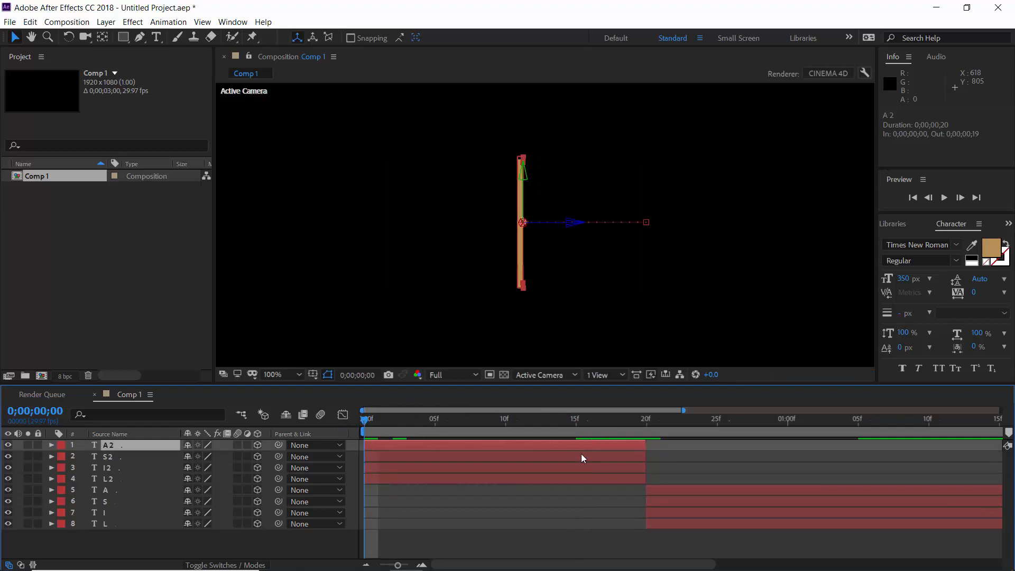
shift+click(540, 480)
key(p)
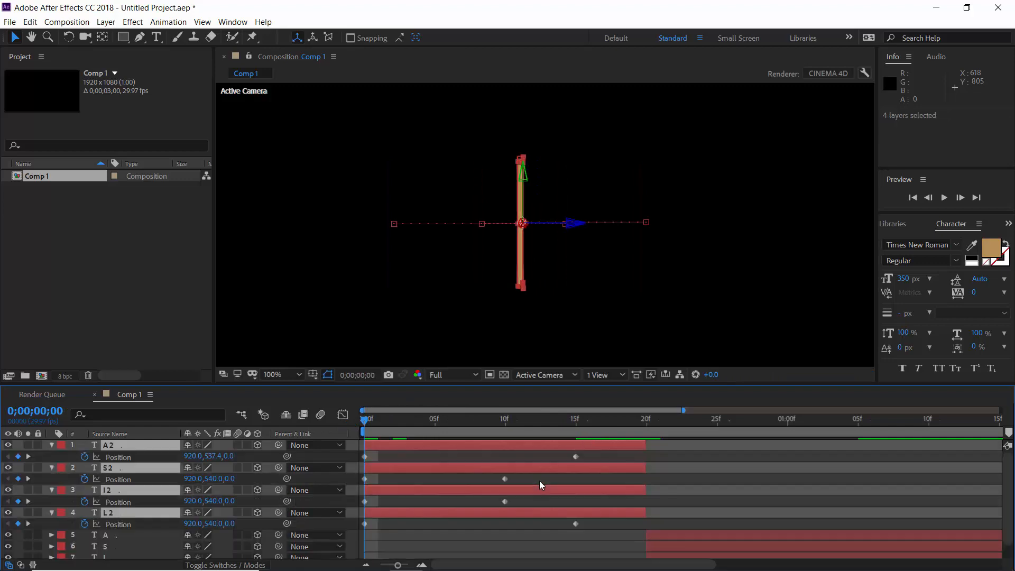
Apply Easy Ease to all Position keyframes of the A2, S2, I2 and L2 layers
click(164, 458)
drag(516, 476, 386, 488)
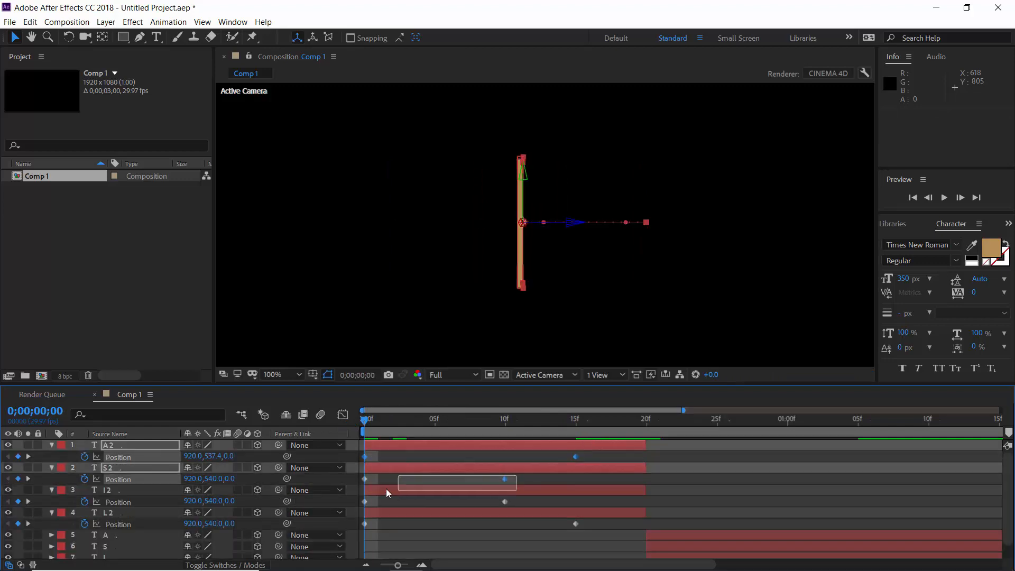
drag(516, 499, 359, 512)
drag(584, 520, 363, 528)
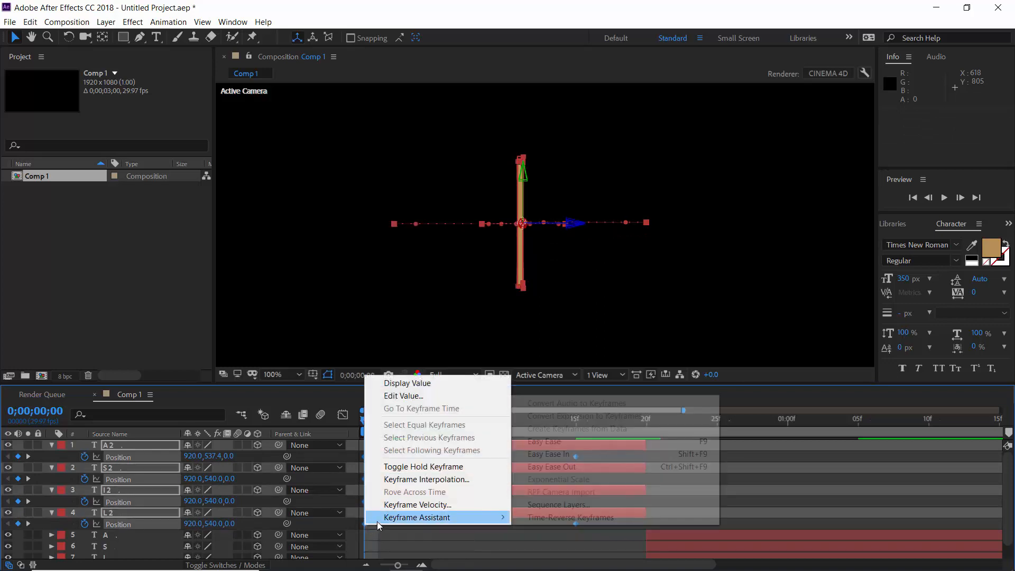
mouse_move(376, 522)
click(567, 442)
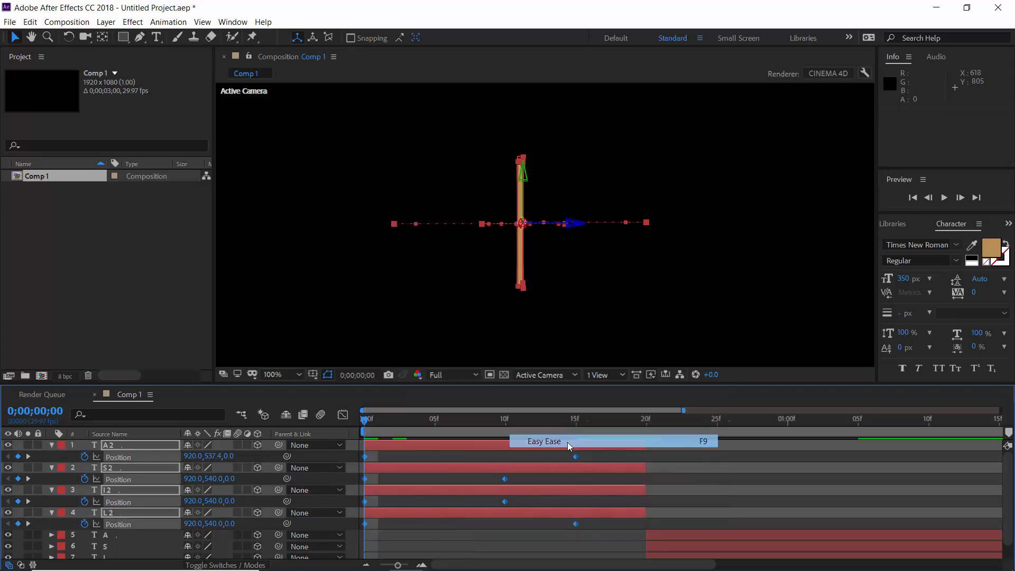
click(602, 453)
Reshape the A2 layer's Position speed graph to peak early by shortening the first keyframe's ease handle and lengthening the last one's
click(131, 457)
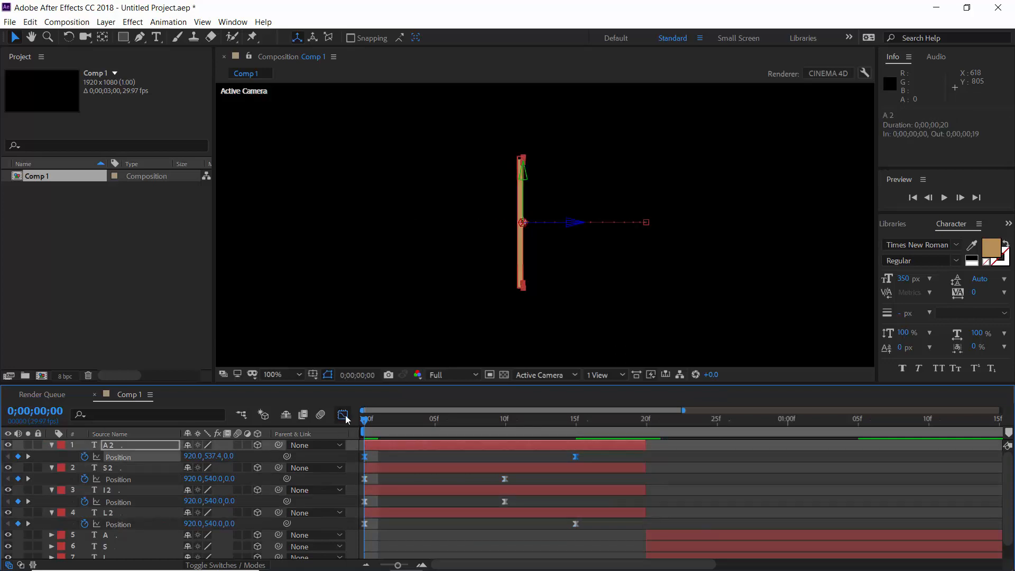
key(shift+F3)
drag(435, 532, 385, 532)
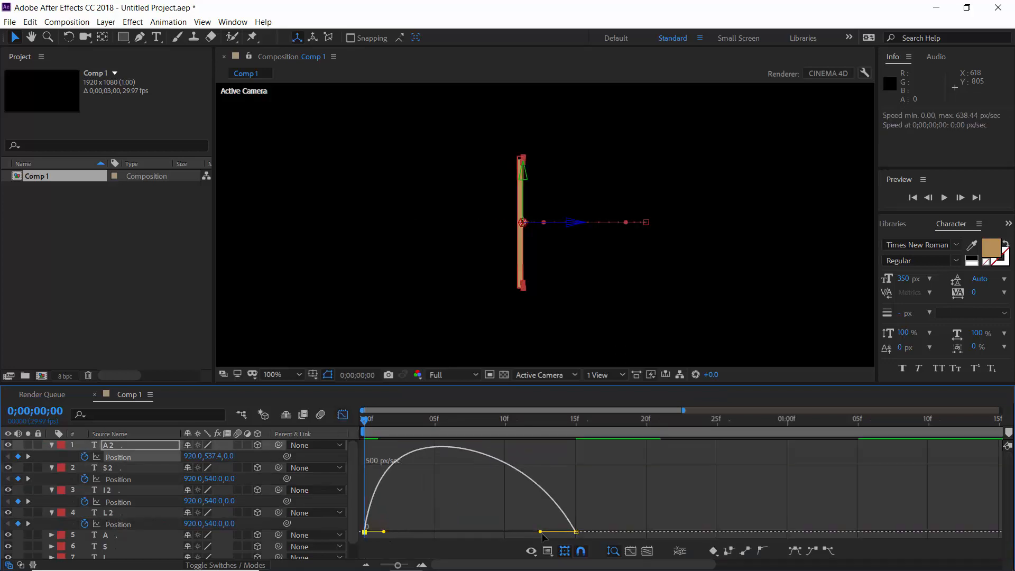
drag(541, 532, 510, 531)
Shorten the starting ease handle and lengthen the ending one in the Position speed graphs of the S2 and I2 layers
click(113, 477)
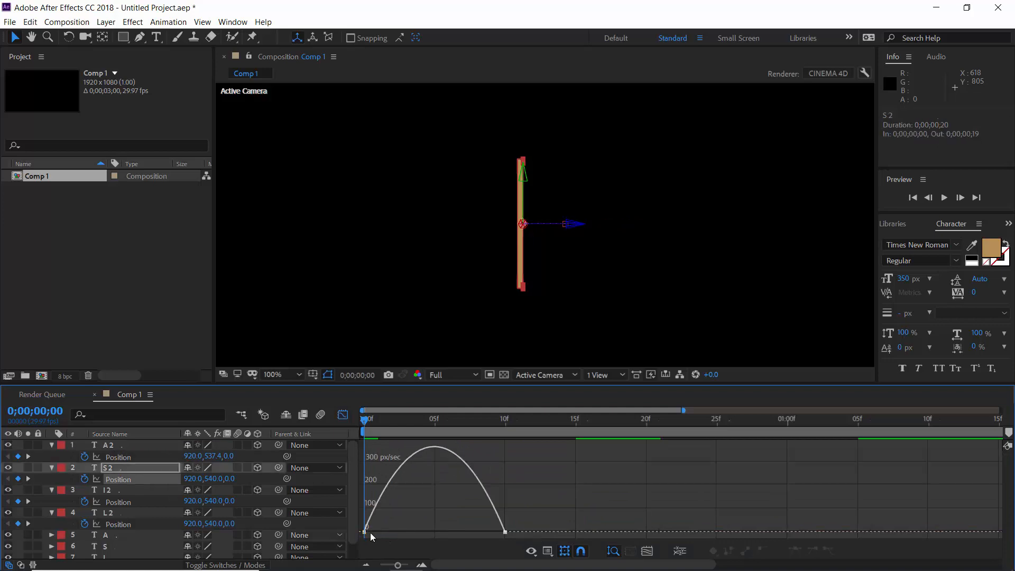
drag(388, 531, 378, 532)
drag(482, 531, 463, 531)
click(152, 501)
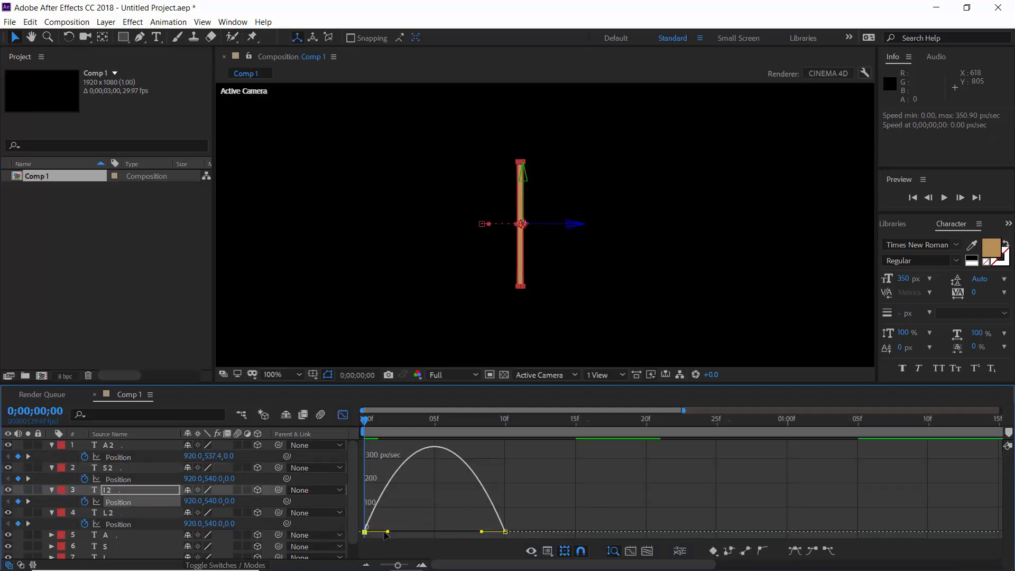
drag(388, 531, 378, 532)
drag(481, 532, 464, 532)
Give the L2 layer's Position speed graph a shorter starting handle and a longer ending handle, and close the Graph Editor
click(135, 526)
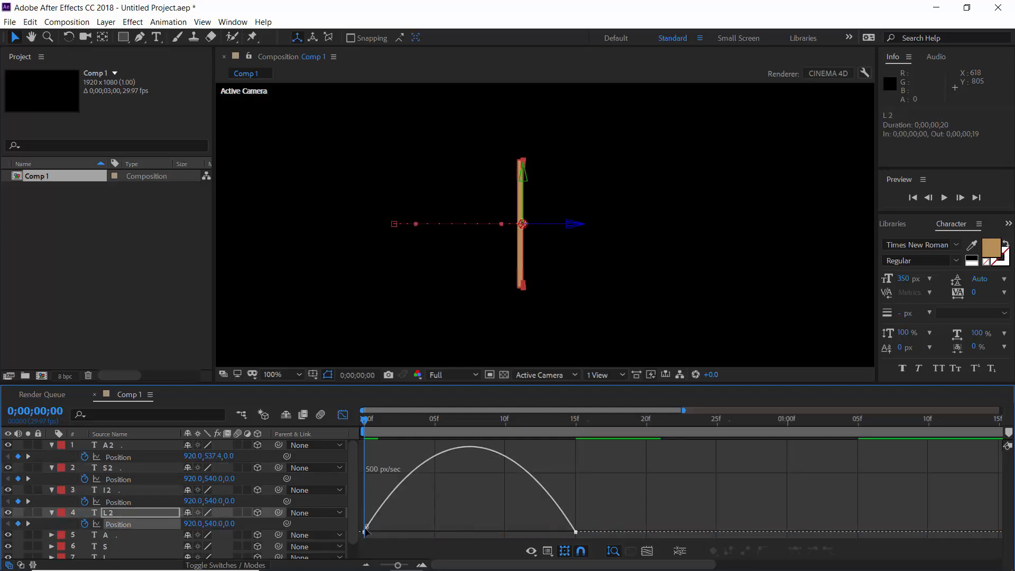
click(366, 531)
drag(400, 532, 386, 532)
drag(541, 532, 510, 533)
key(shift+F3)
Fit the composition view up to 100%, show the whole timeline and play back the LISA animation to check the eased motion
click(279, 375)
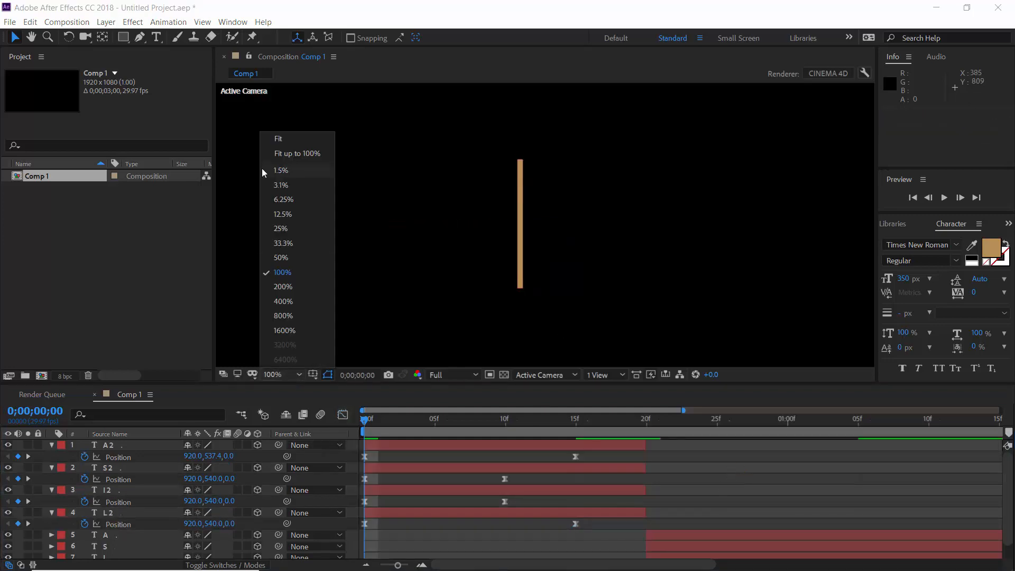
click(265, 155)
key(minus)
click(667, 488)
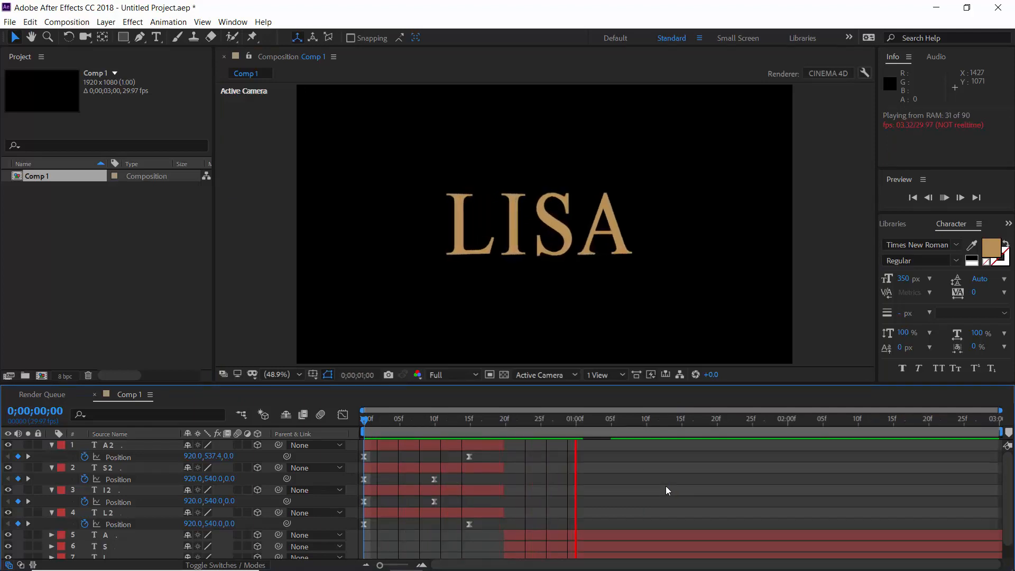
key(space)
key(space)
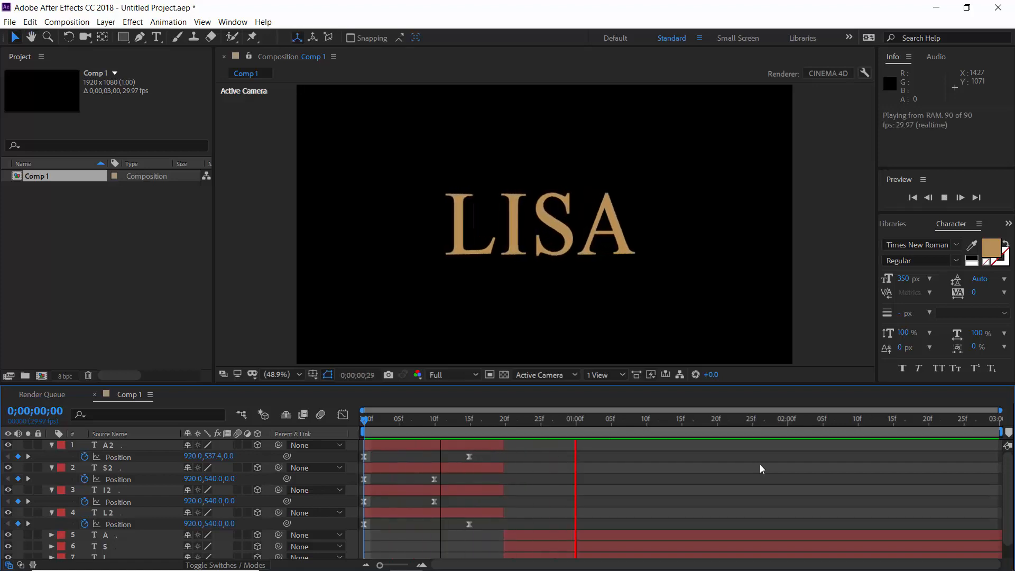
key(space)
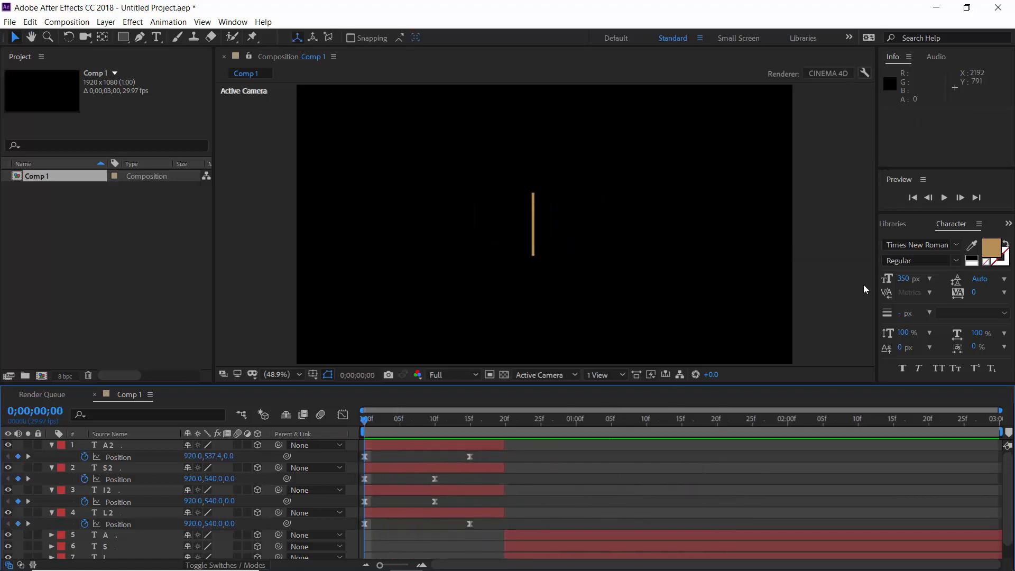
key(space)
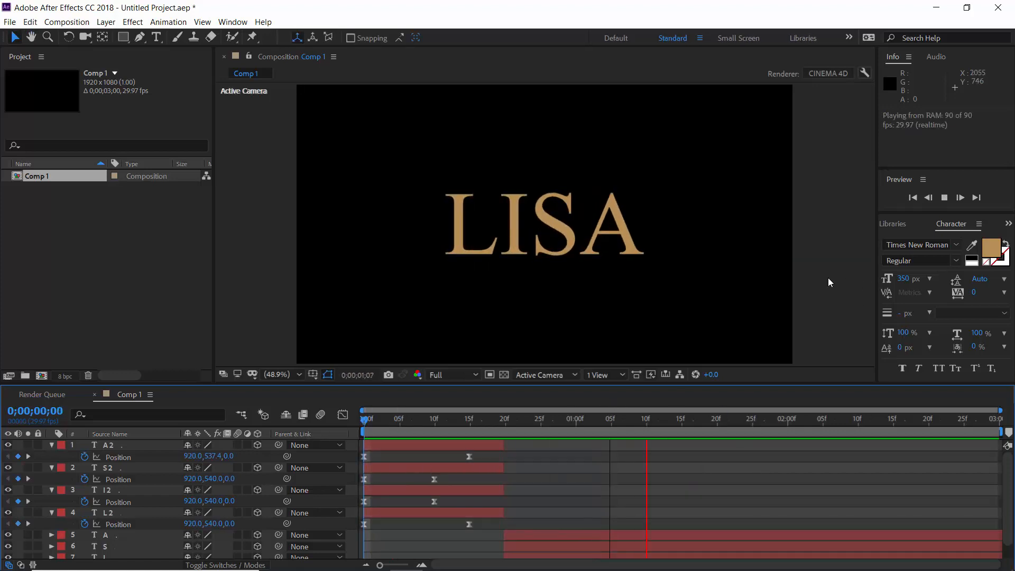
key(space)
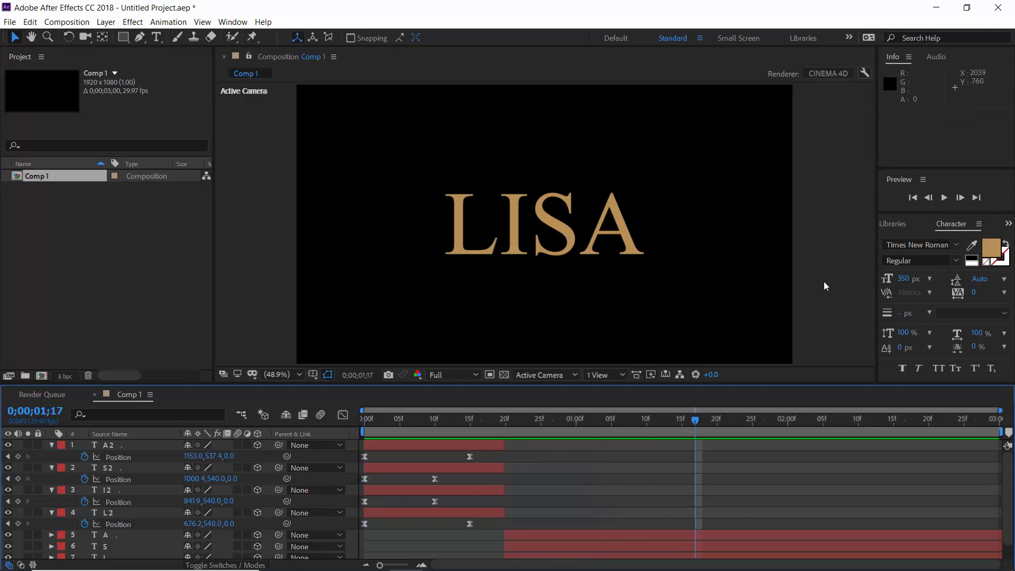